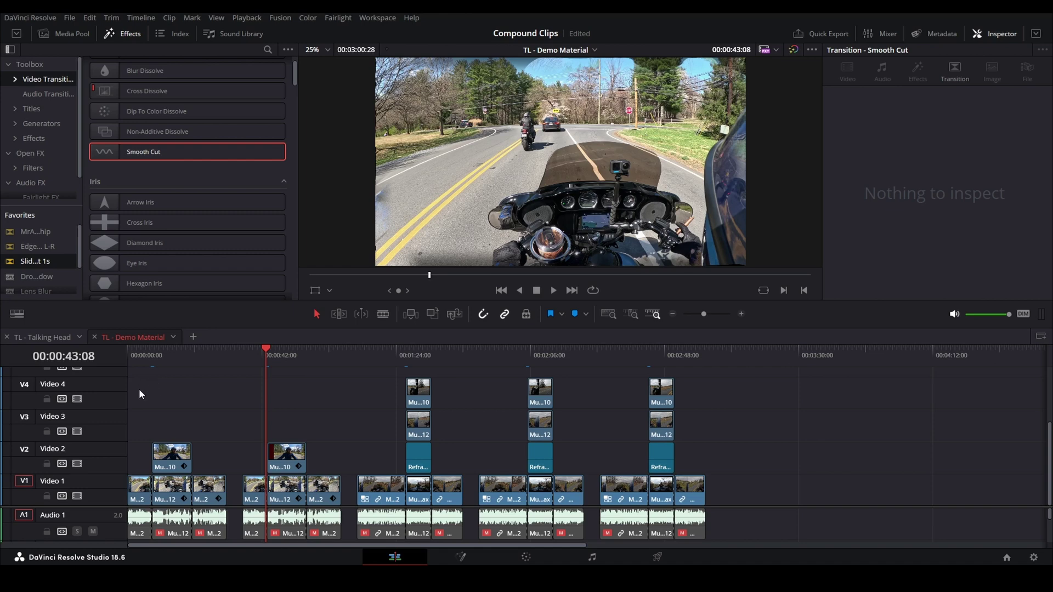
- Select and deselect the opening scene's clips, then bring the split-screen layout near 00:00:07:24 into view
{"action": "left_click_drag", "start_coordinate": [139, 395], "coordinate": [218, 521]}
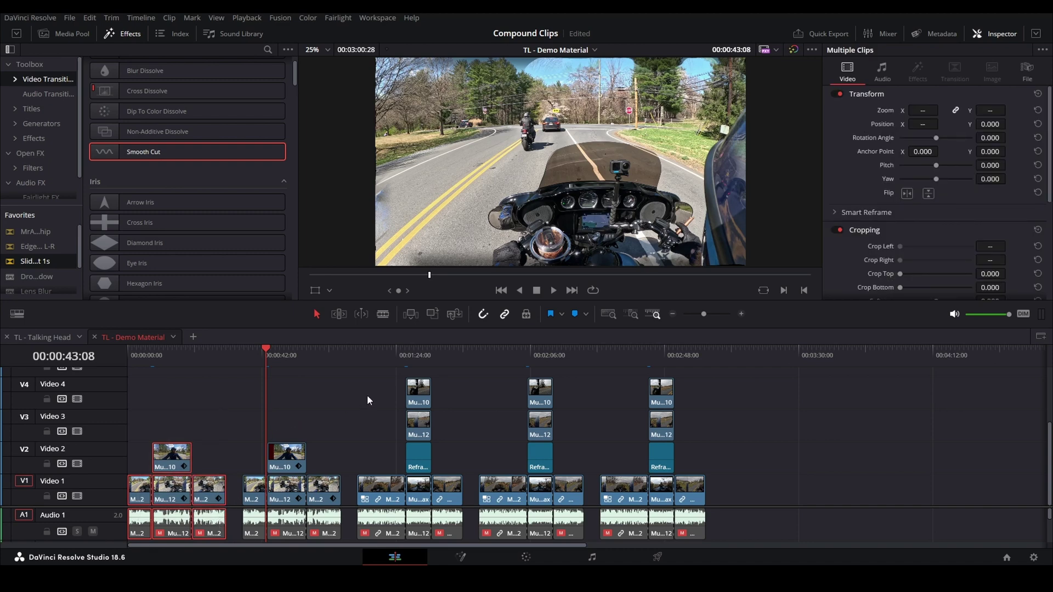
{"action": "left_click", "coordinate": [376, 383]}
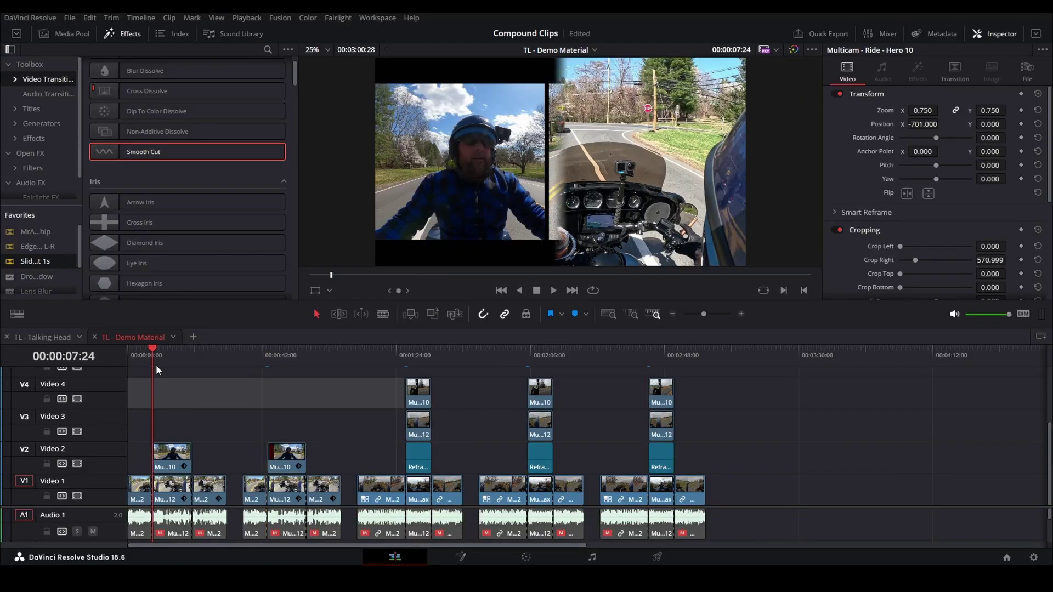
{"action": "scroll", "coordinate": [179, 393], "scroll_direction": "up", "scroll_amount": 10}
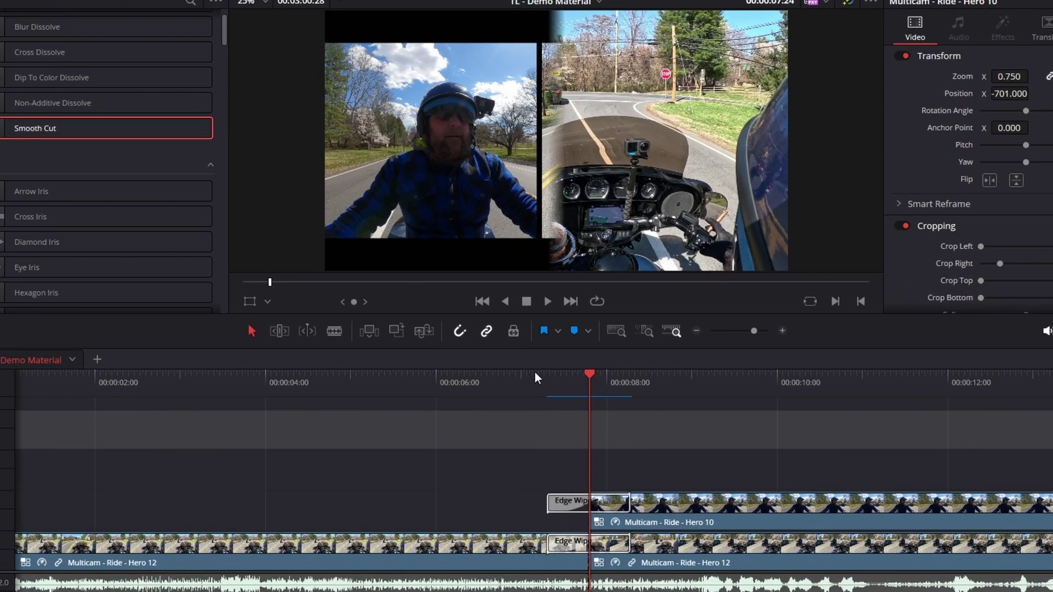
{"action": "left_click", "coordinate": [557, 358]}
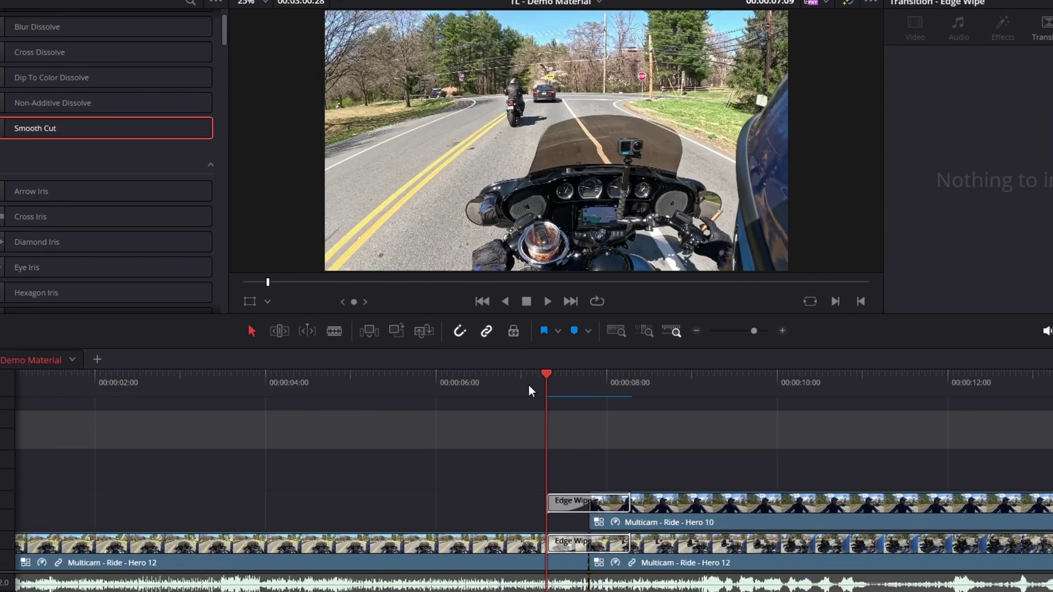
{"action": "left_click", "coordinate": [505, 383]}
{"action": "key", "text": "space"}
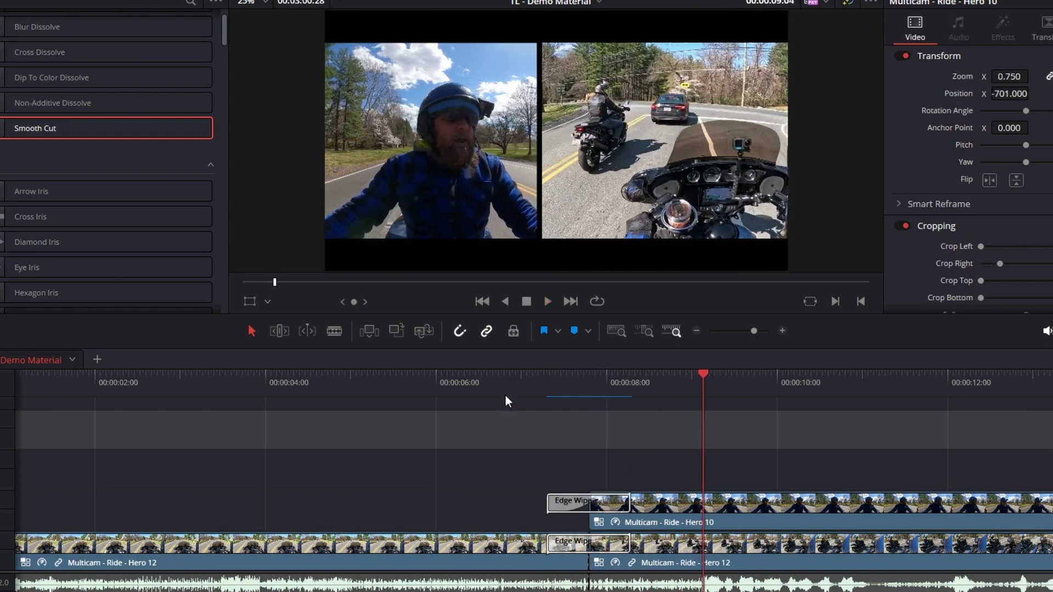
{"action": "key", "text": "space"}
{"action": "left_click", "coordinate": [569, 547]}
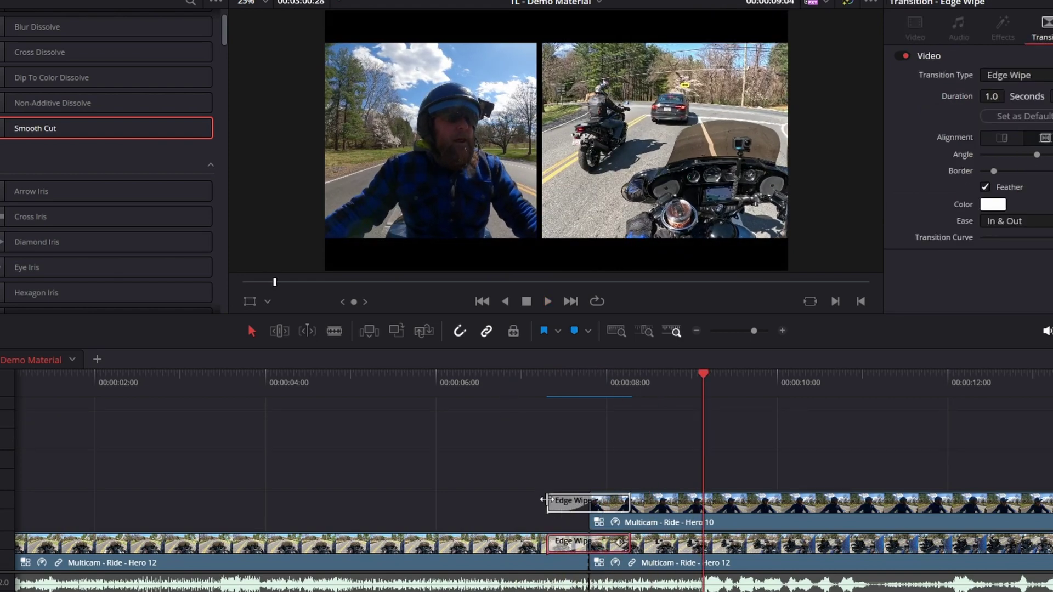
{"action": "key", "text": "Delete"}
{"action": "left_click", "coordinate": [512, 377]}
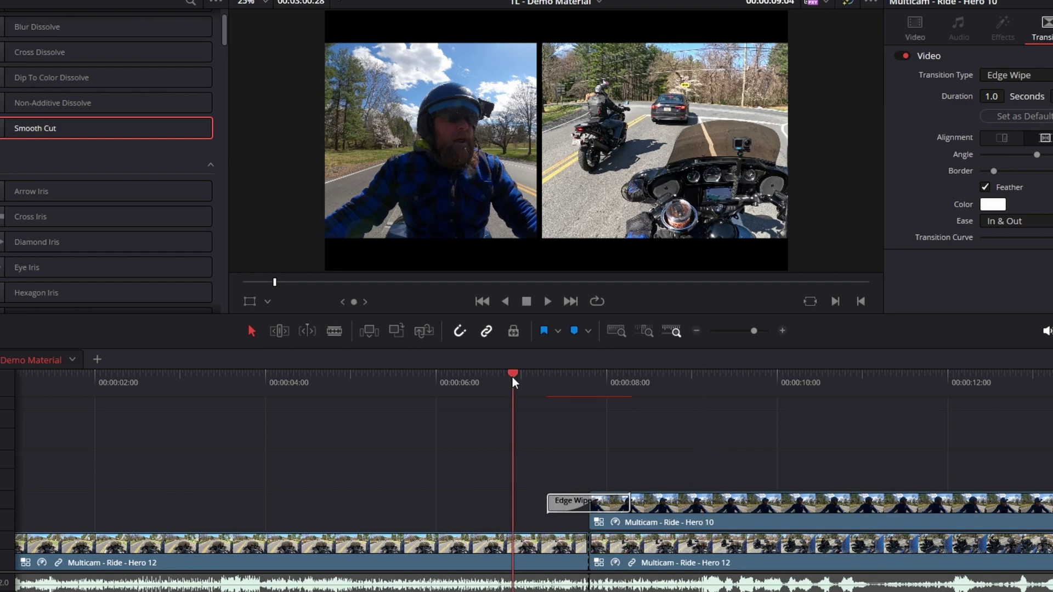
{"action": "key", "text": "space"}
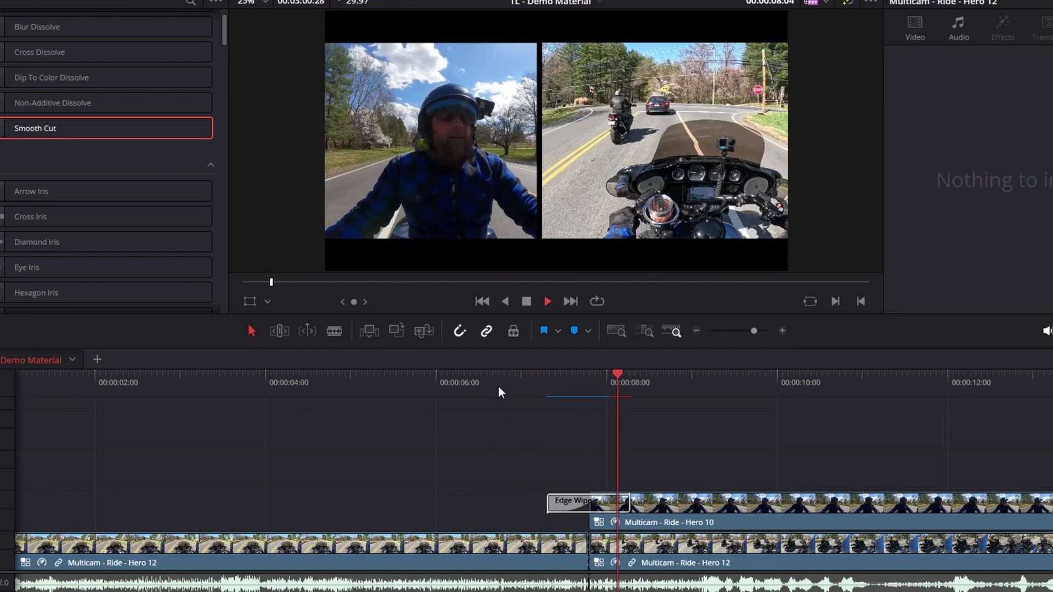
{"action": "key", "text": "space"}
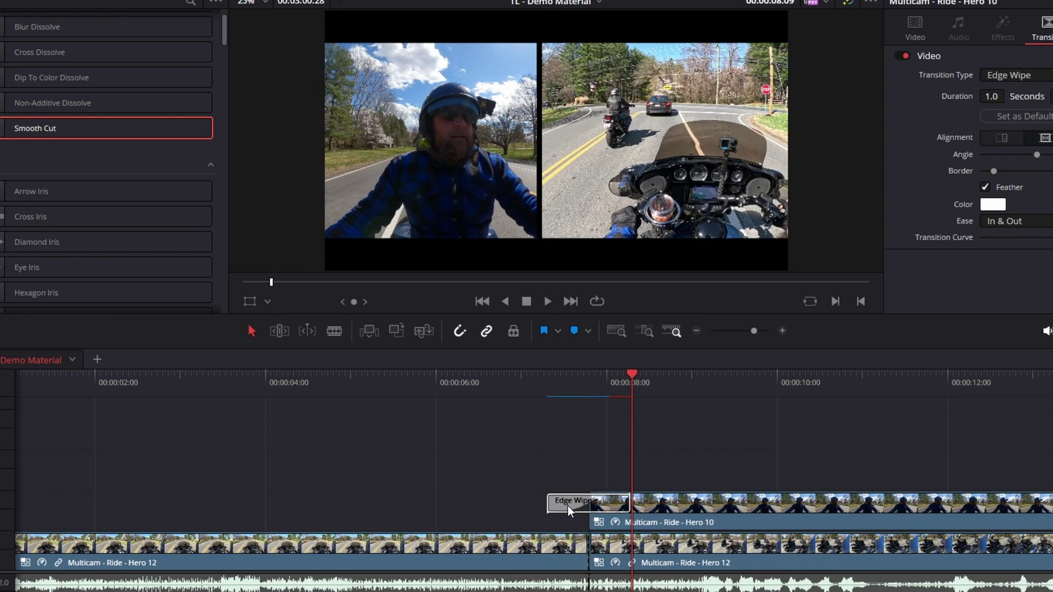
{"action": "left_click_drag", "start_coordinate": [569, 505], "coordinate": [580, 544]}
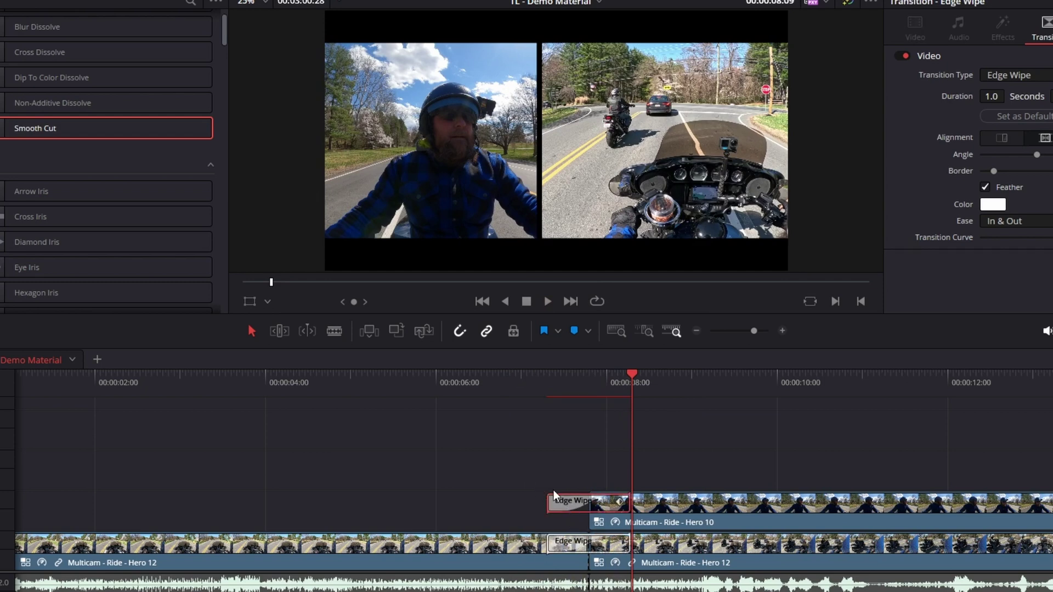
{"action": "key", "text": "Delete"}
{"action": "left_click", "coordinate": [511, 387]}
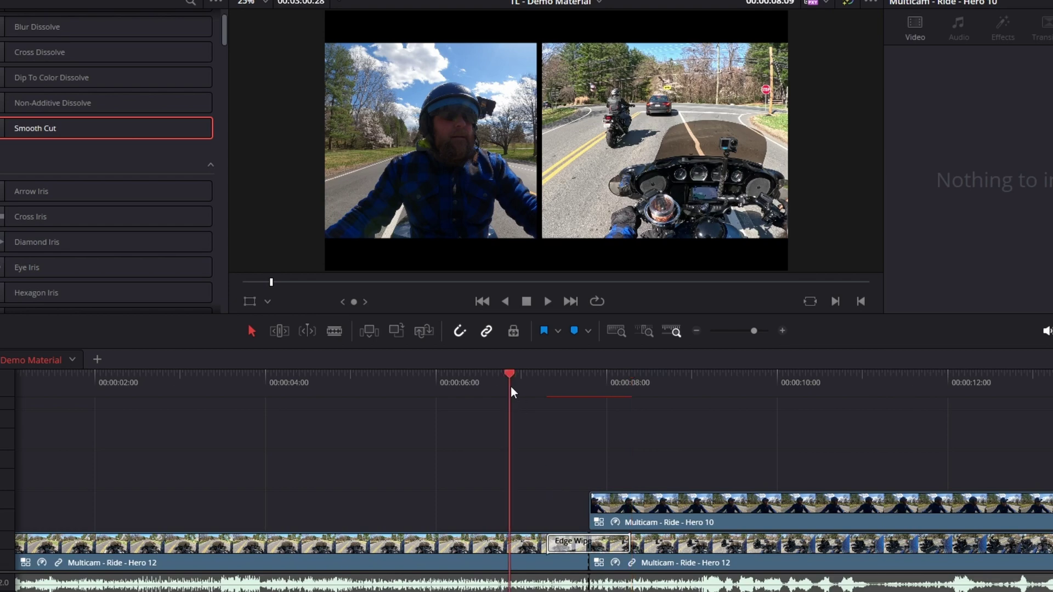
{"action": "key", "text": "space"}
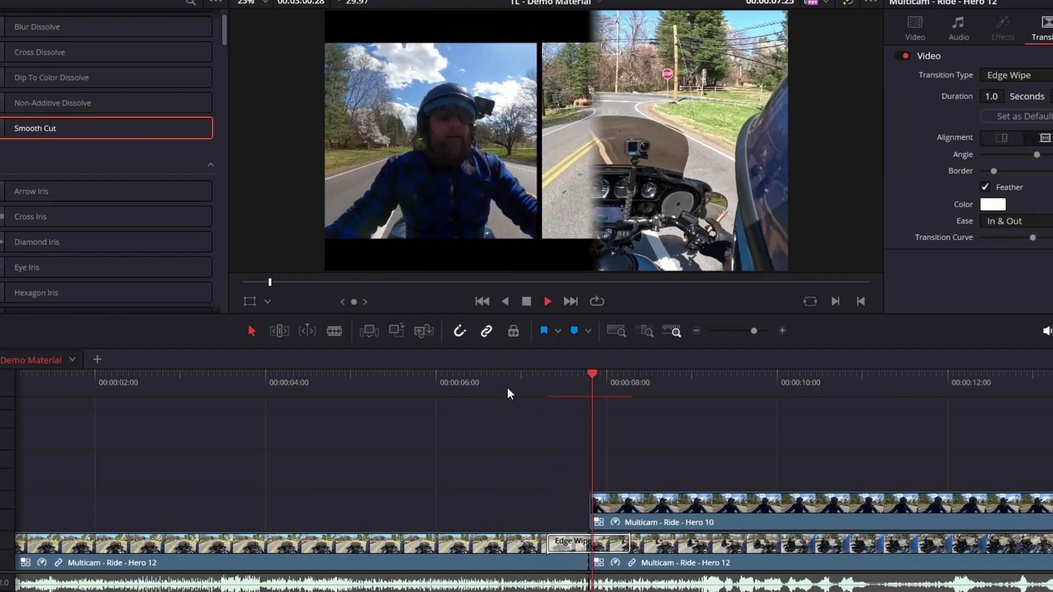
{"action": "key", "text": "space"}
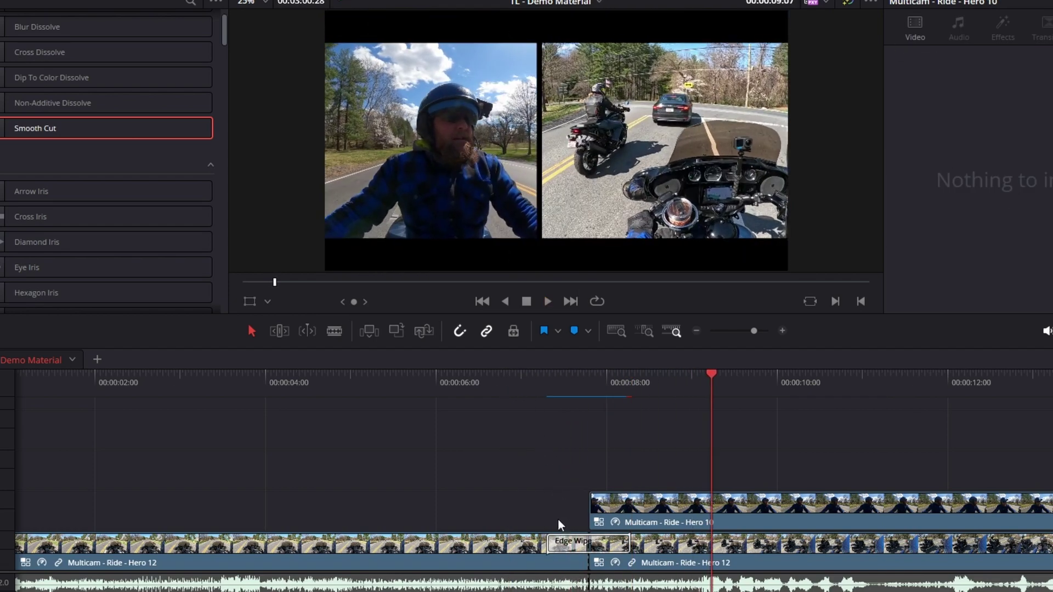
{"action": "left_click", "coordinate": [580, 541]}
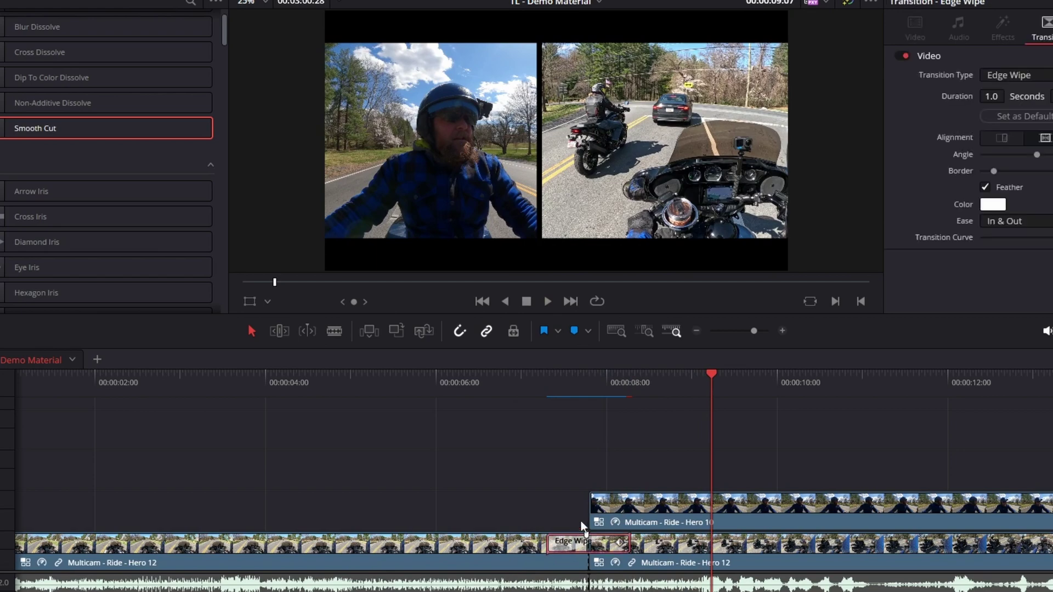
{"action": "left_click", "coordinate": [508, 381]}
{"action": "key", "text": "space"}
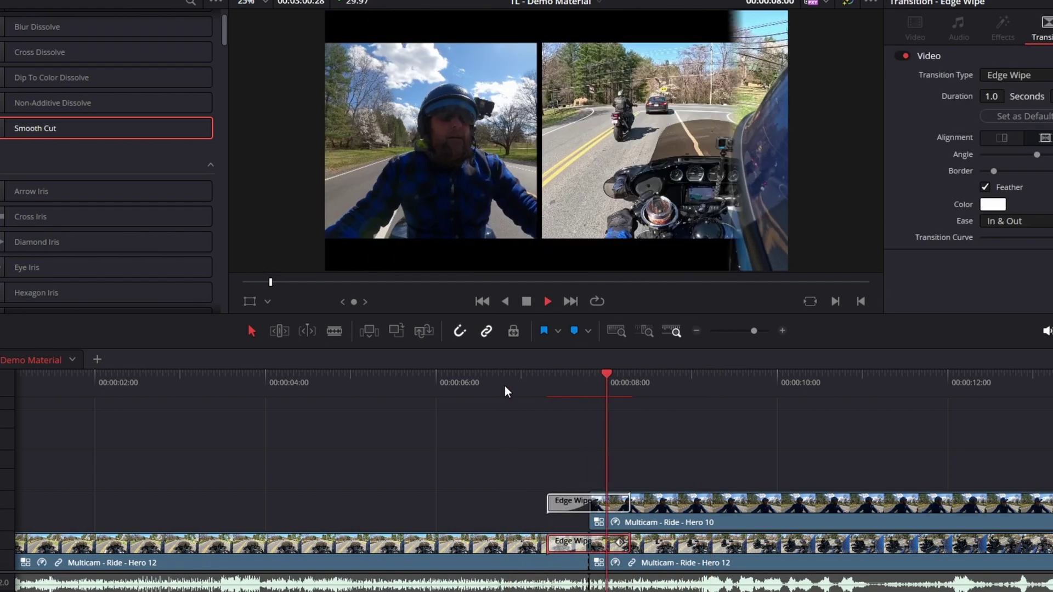
{"action": "key", "text": "space"}
{"action": "key", "text": "ctrl+equal"}
- Zoom in on the cut near 00:00:43, delete the upper Smooth Cut, and play the cut without it
{"action": "key", "text": "ctrl+minus"}
{"action": "key", "text": "ctrl+minus"}
{"action": "key", "text": "ctrl+minus"}
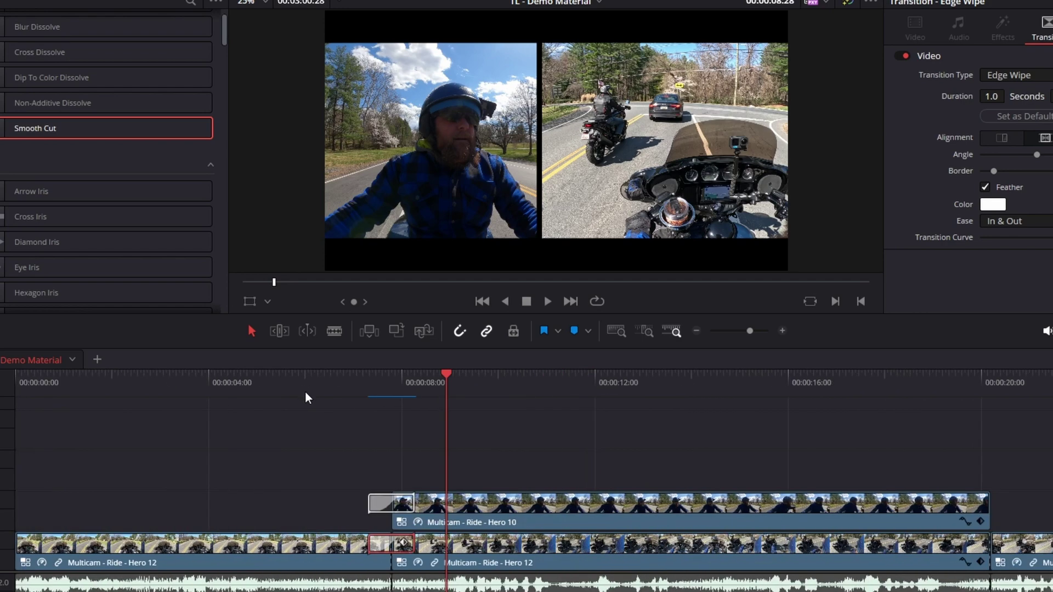
{"action": "left_click", "coordinate": [504, 379]}
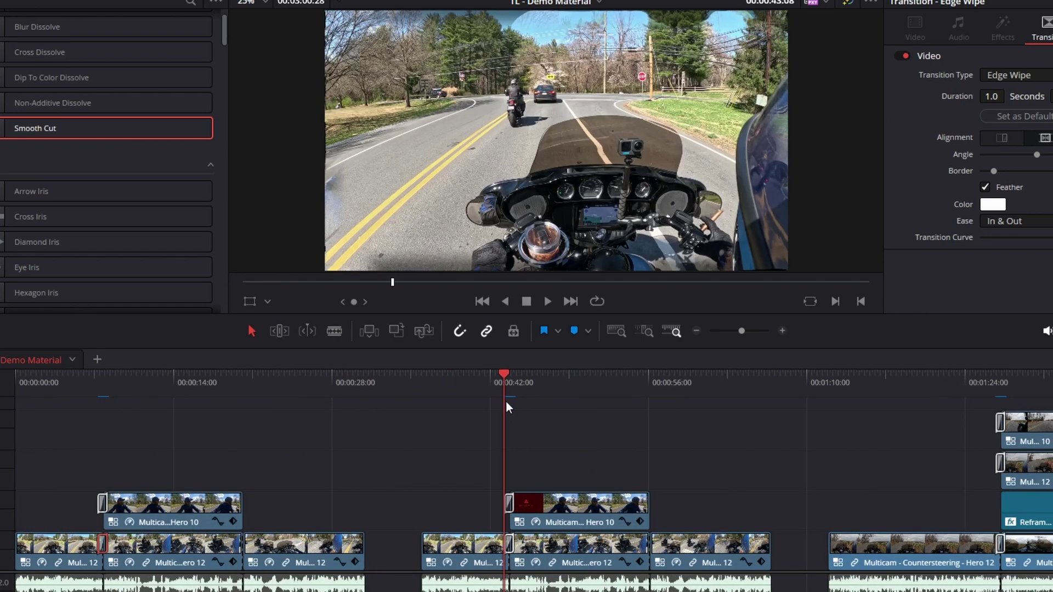
{"action": "key", "text": "ctrl+equal"}
{"action": "key", "text": "ctrl+equal"}
{"action": "key", "text": "ctrl+equal"}
{"action": "key", "text": "ctrl+equal"}
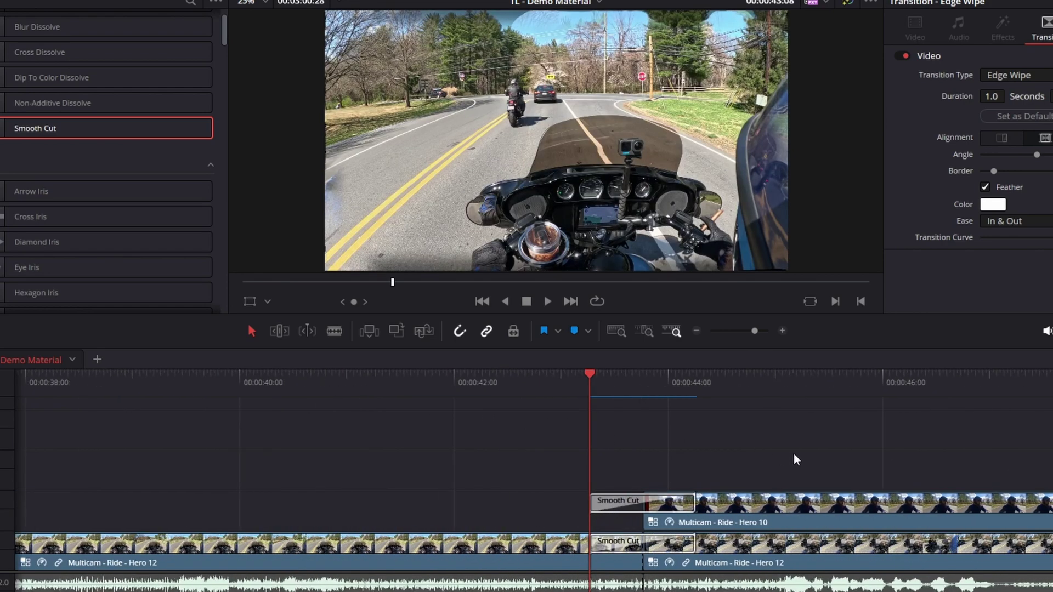
{"action": "left_click", "coordinate": [461, 504]}
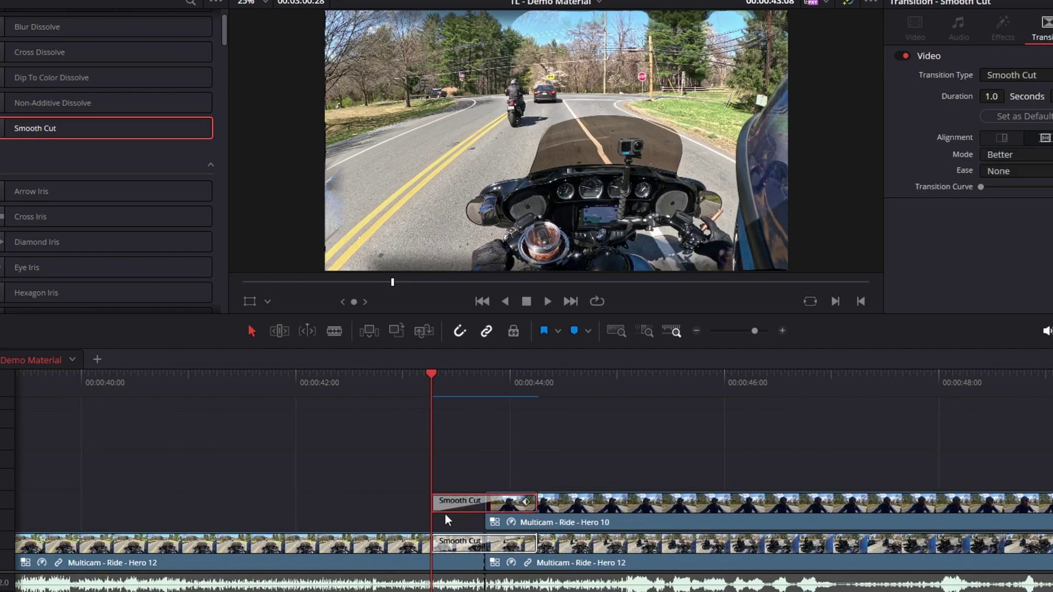
{"action": "key", "text": "Delete"}
{"action": "left_click", "coordinate": [384, 379]}
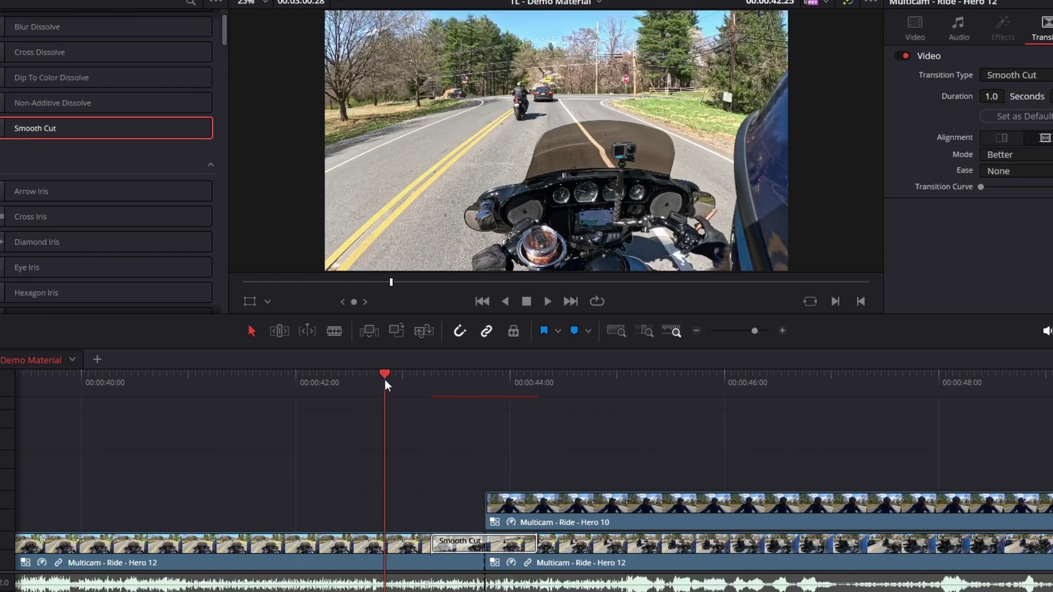
{"action": "key", "text": "space"}
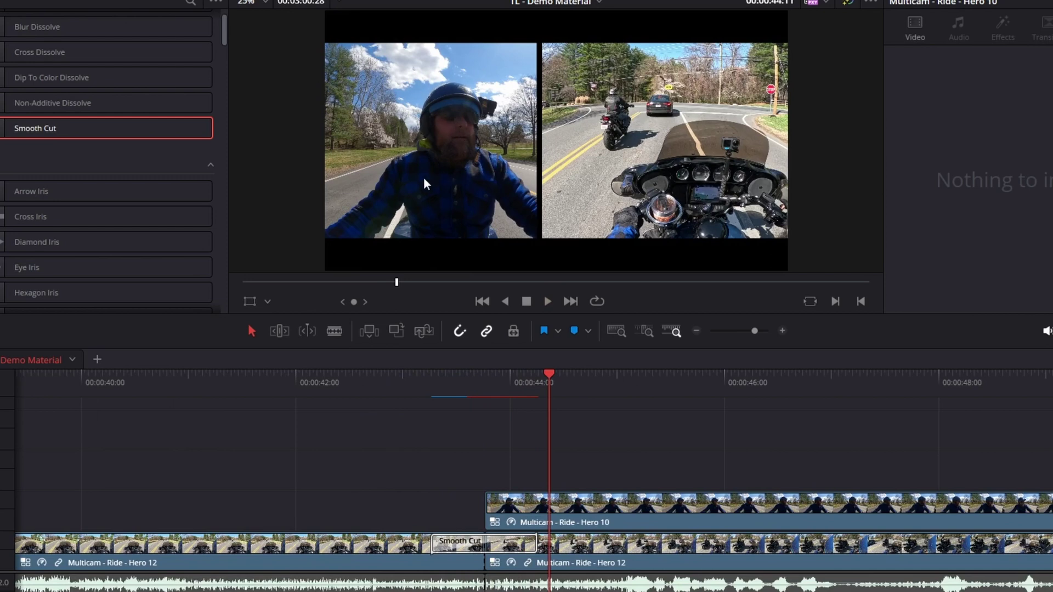
- Copy the Smooth Cut back onto the upper track, delete the lower one, and review playback
{"action": "left_click_drag", "start_coordinate": [470, 547], "coordinate": [493, 503]}
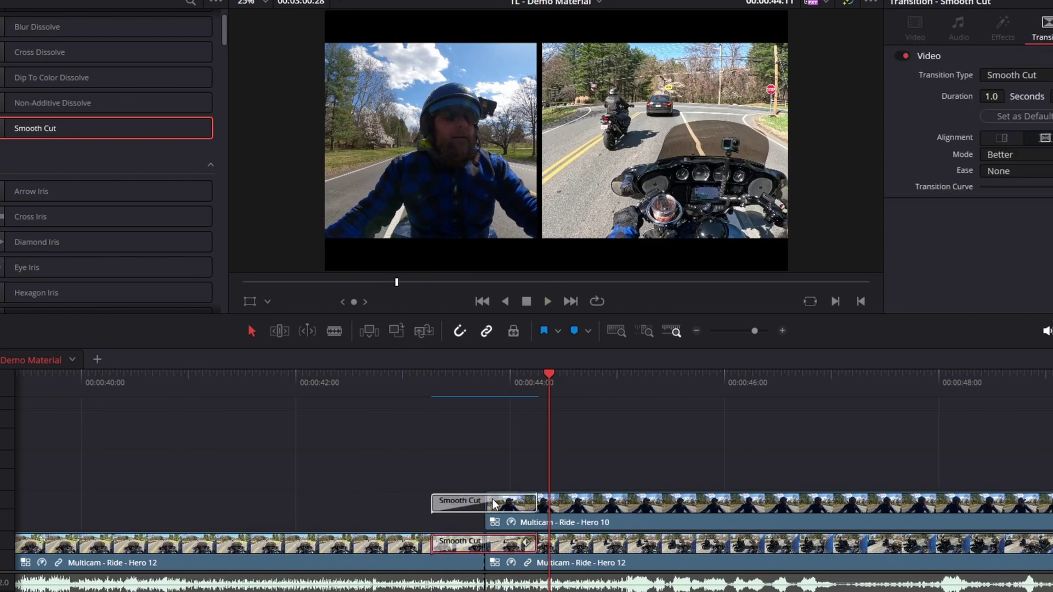
{"action": "key", "text": "Delete"}
{"action": "left_click", "coordinate": [377, 383]}
{"action": "key", "text": "space"}
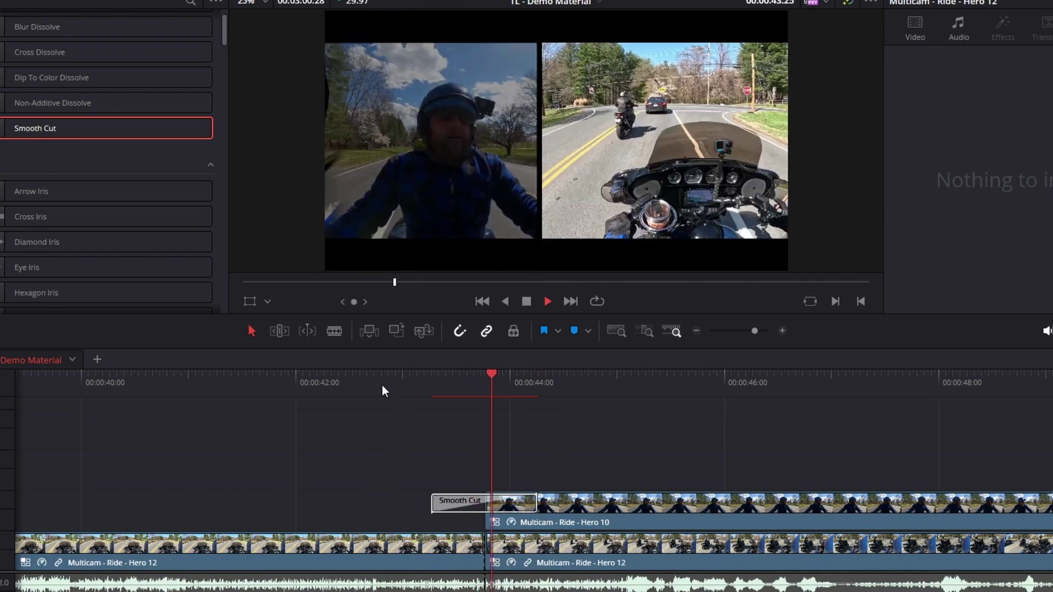
{"action": "key", "text": "space"}
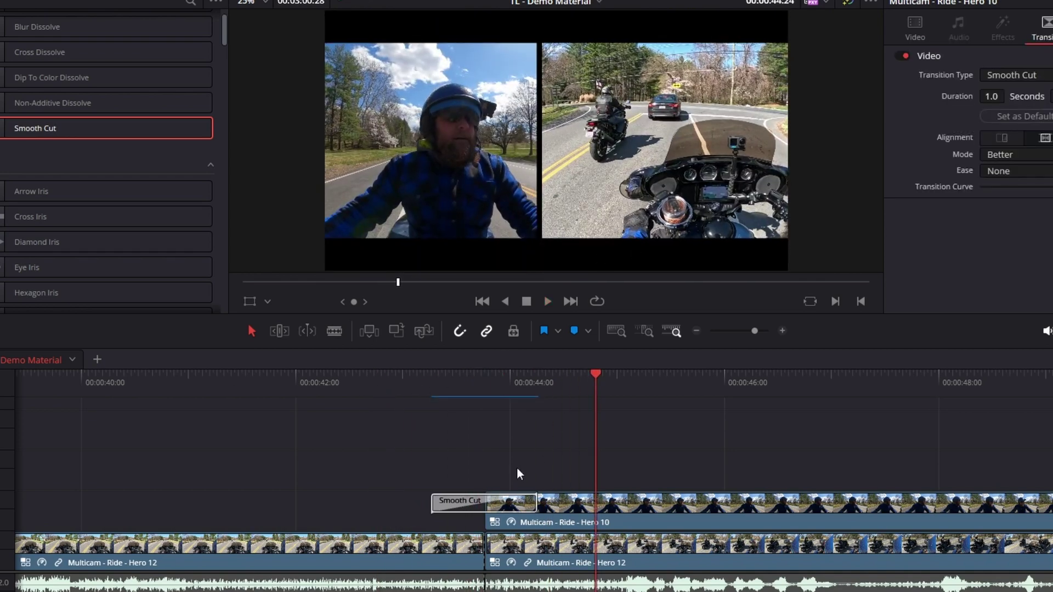
- Copy the Smooth Cut onto the lower track's cut and replay it with transitions on both tracks
{"action": "left_click_drag", "start_coordinate": [456, 509], "coordinate": [480, 550]}
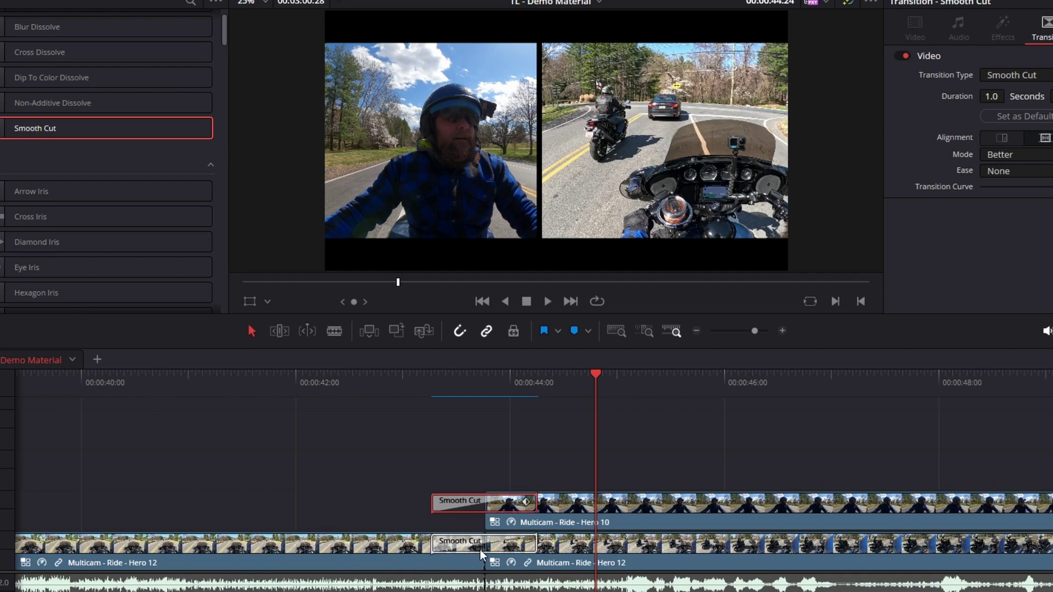
{"action": "left_click", "coordinate": [400, 378]}
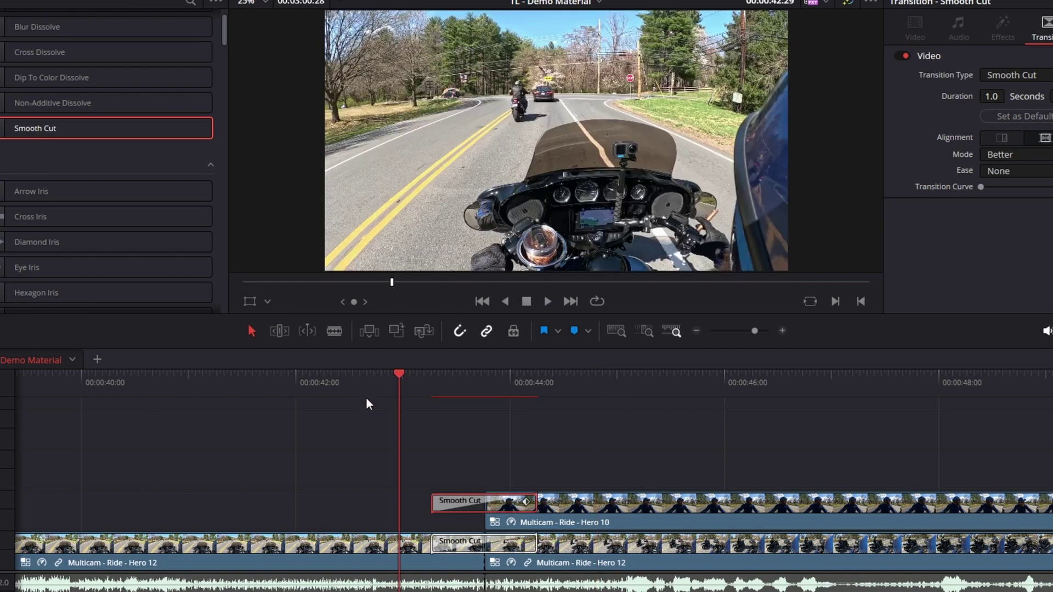
{"action": "key", "text": "space"}
{"action": "key", "text": "space"}
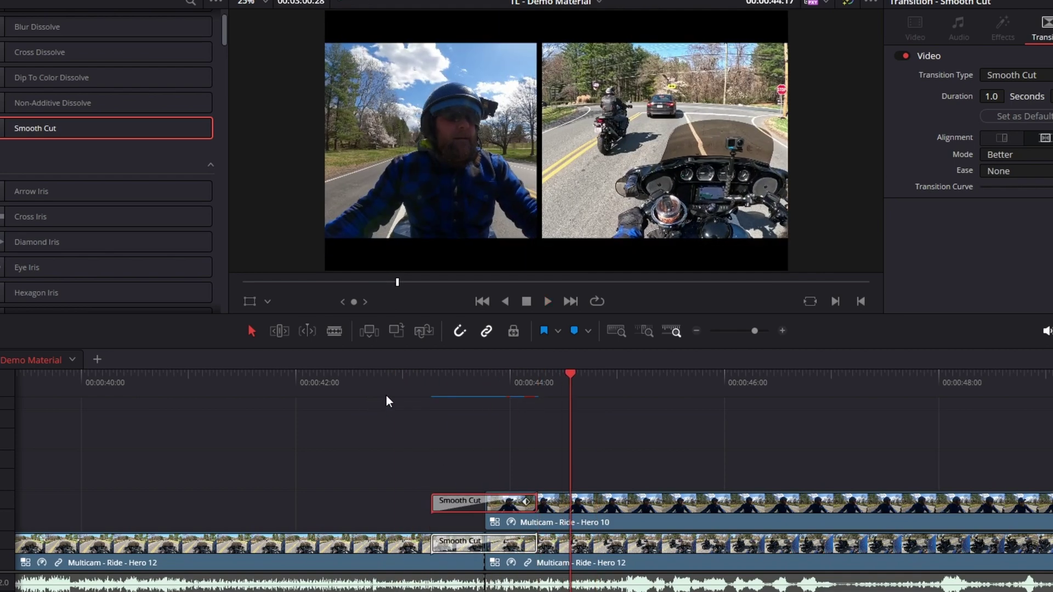
{"action": "left_click", "coordinate": [386, 386]}
{"action": "key", "text": "space"}
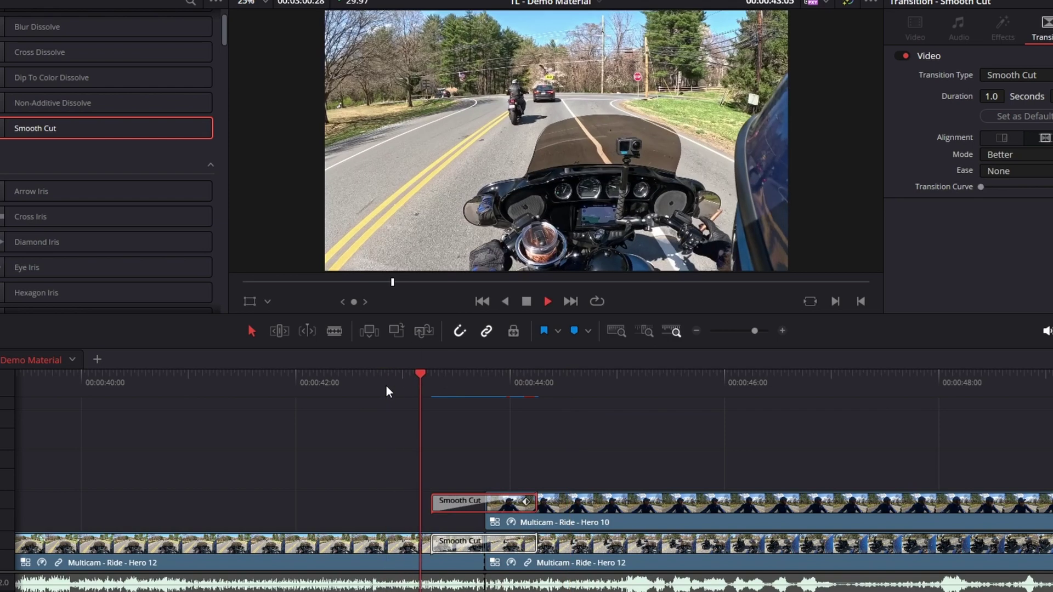
{"action": "key", "text": "space"}
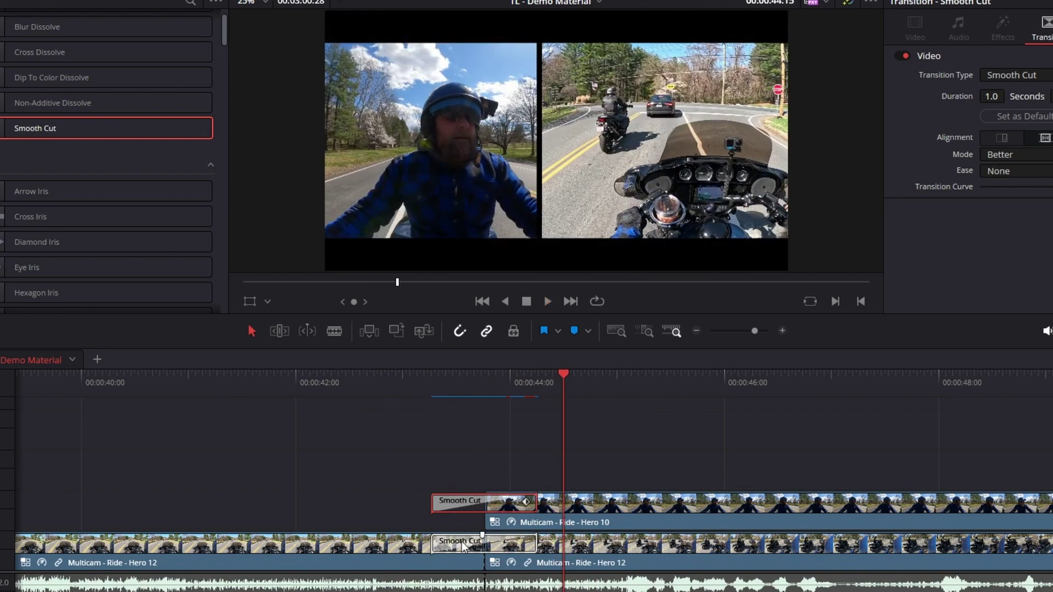
- Delete both Smooth Cut transitions, leaving plain cuts on Hero 10 and Hero 12
{"action": "left_click", "coordinate": [464, 542], "text": "ctrl"}
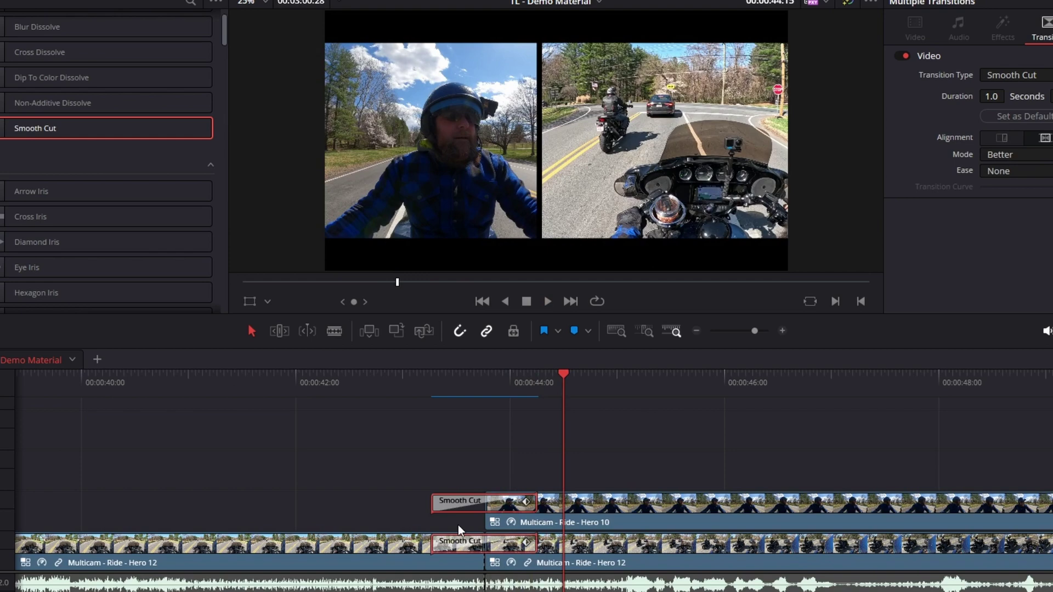
{"action": "key", "text": "Delete"}
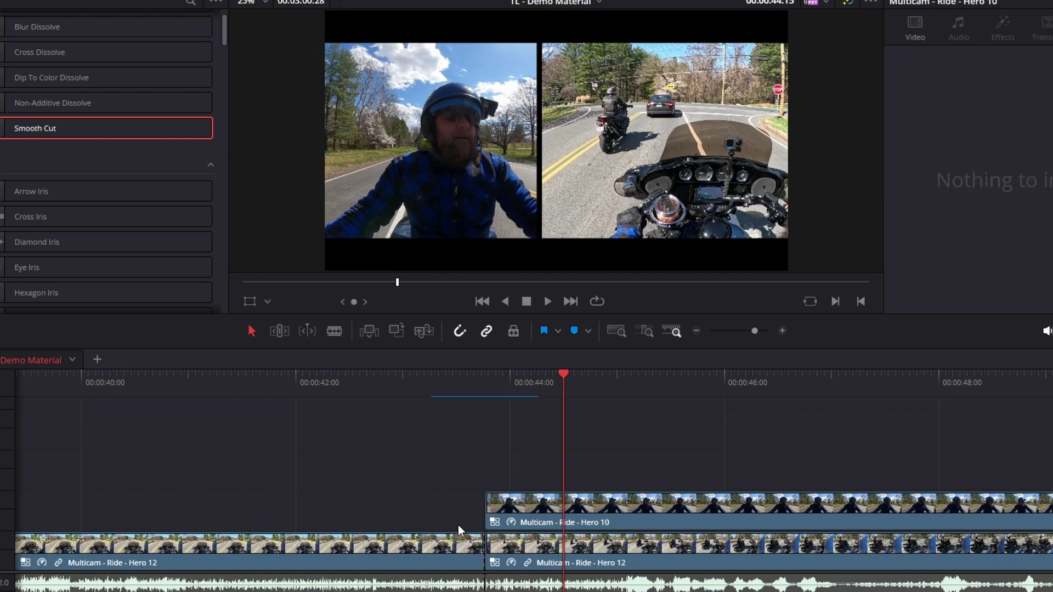
{"action": "scroll", "coordinate": [437, 489], "scroll_direction": "down", "scroll_amount": 4}
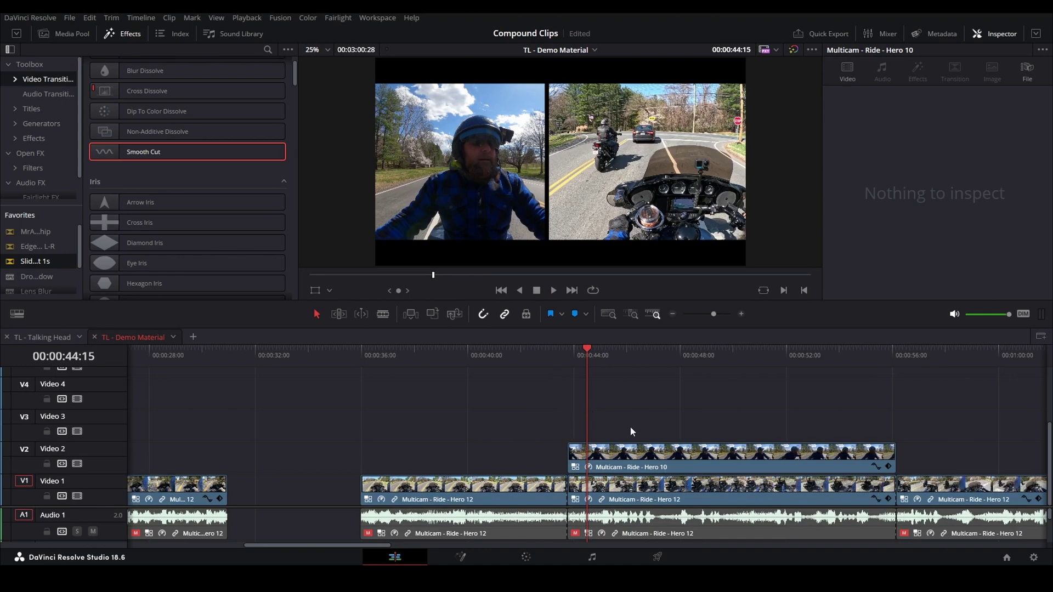
- Unlink the Hero 12 video clip from its audio
{"action": "left_click_drag", "start_coordinate": [630, 427], "coordinate": [654, 485]}
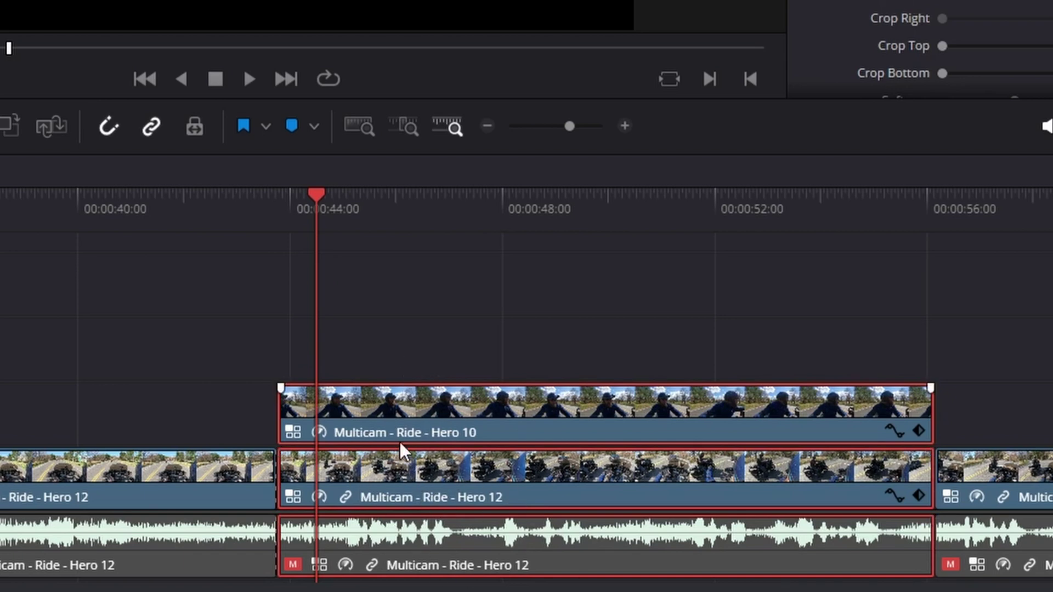
{"action": "left_click", "coordinate": [380, 496]}
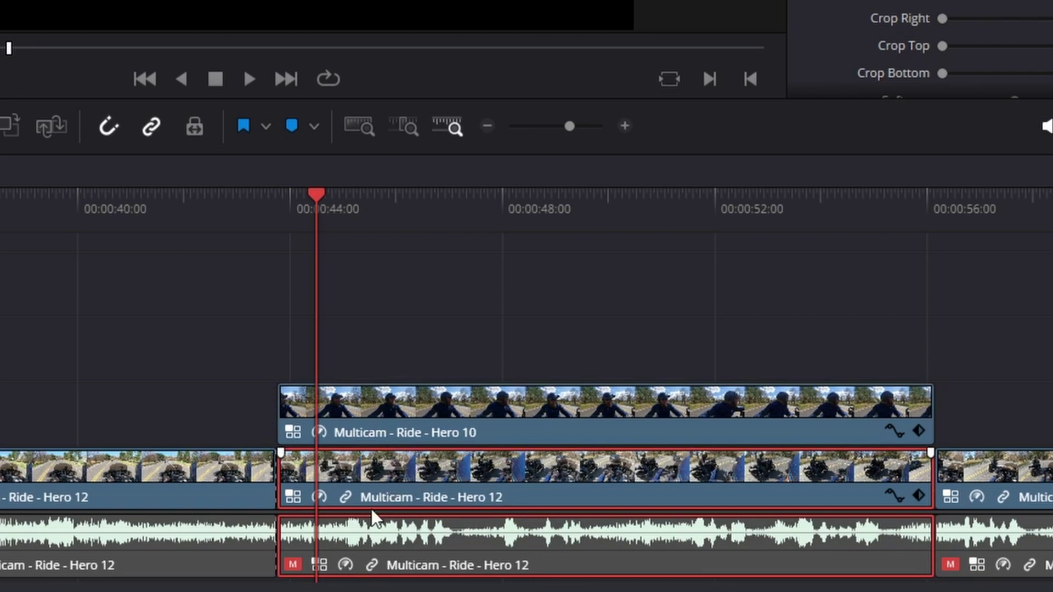
{"action": "right_click", "coordinate": [403, 475]}
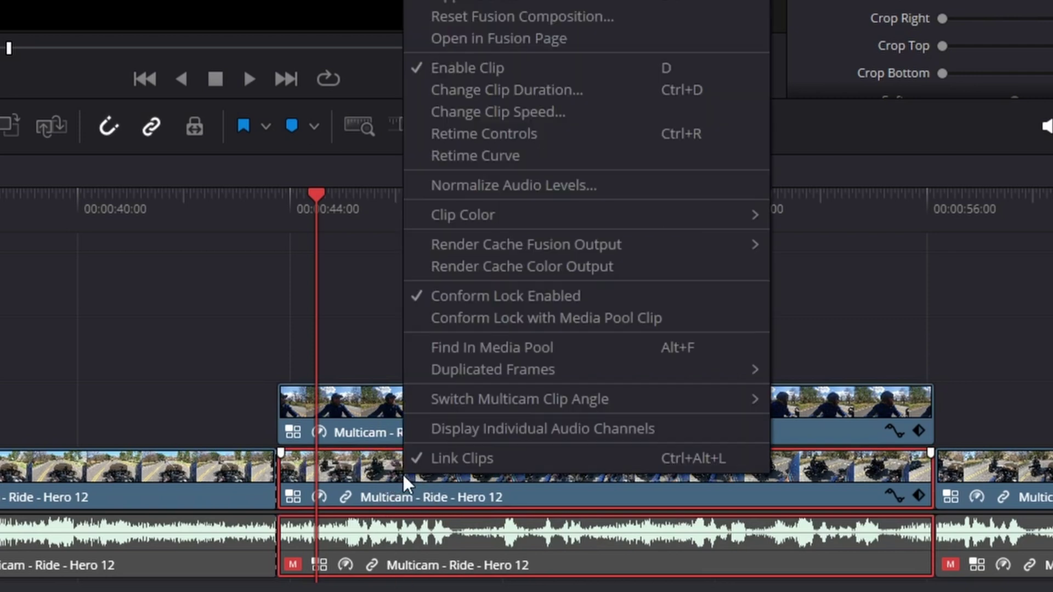
{"action": "left_click", "coordinate": [485, 459]}
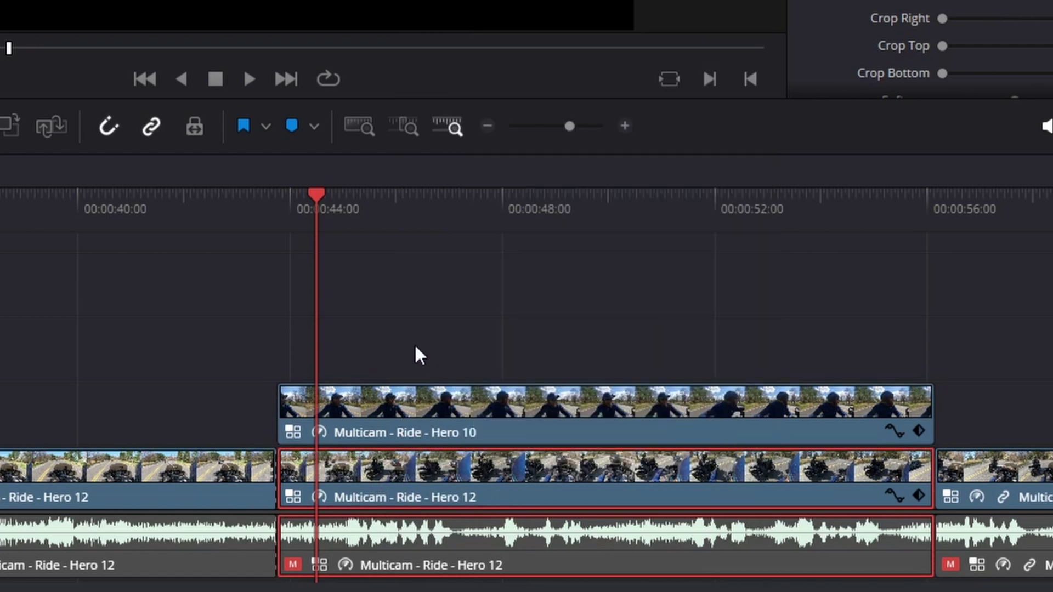
- Select only the Hero 10 and Hero 12 video clips, leaving the audio unselected
{"action": "left_click", "coordinate": [414, 482]}
{"action": "left_click", "coordinate": [417, 540]}
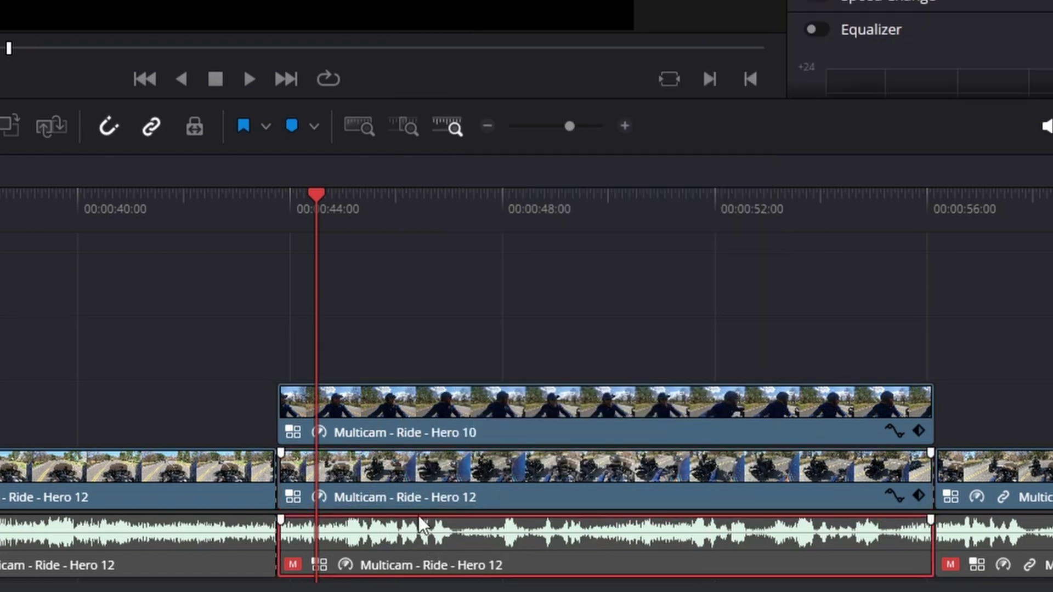
{"action": "left_click", "coordinate": [427, 473]}
{"action": "left_click", "coordinate": [431, 436], "text": "ctrl"}
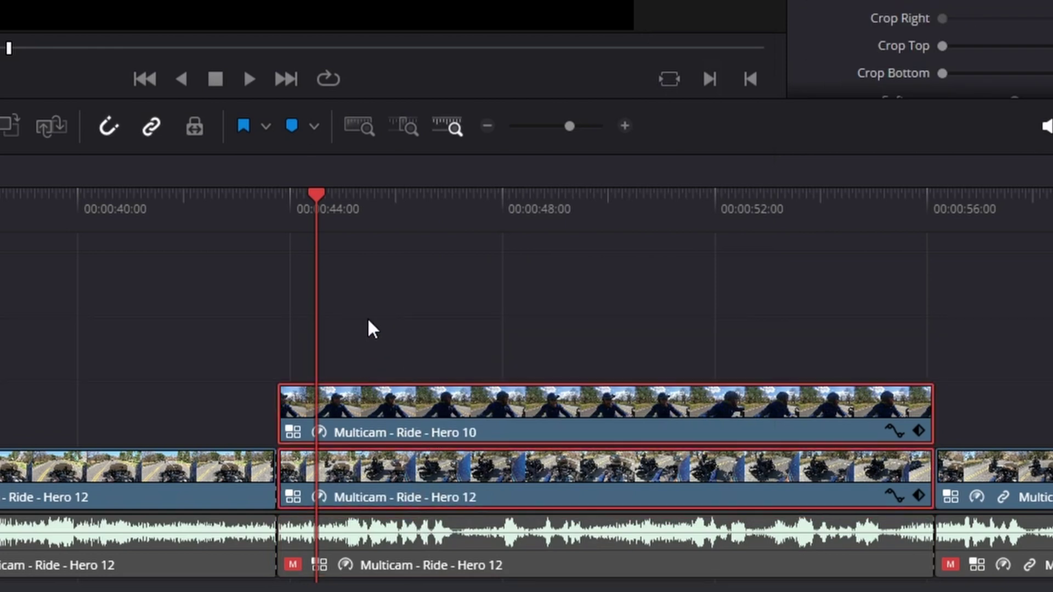
{"action": "left_click_drag", "start_coordinate": [407, 324], "coordinate": [455, 549]}
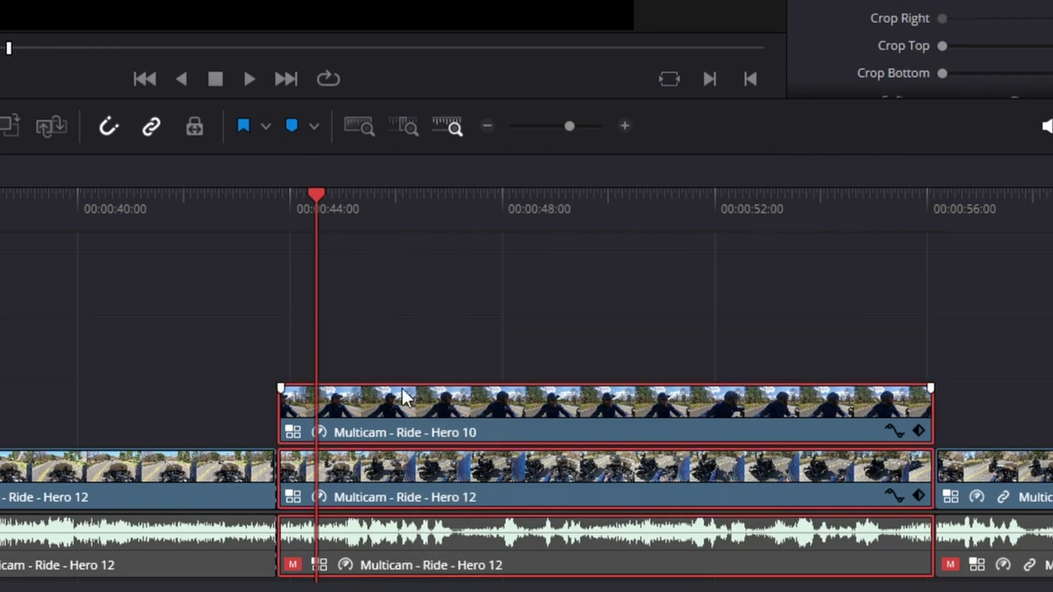
{"action": "left_click", "coordinate": [396, 315]}
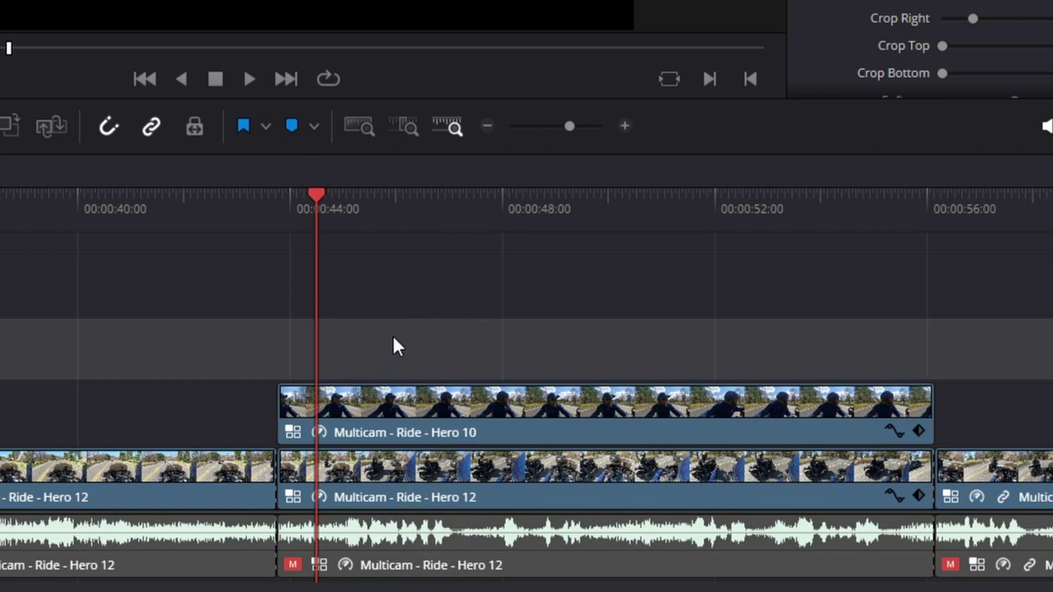
{"action": "left_click_drag", "start_coordinate": [394, 338], "coordinate": [440, 471]}
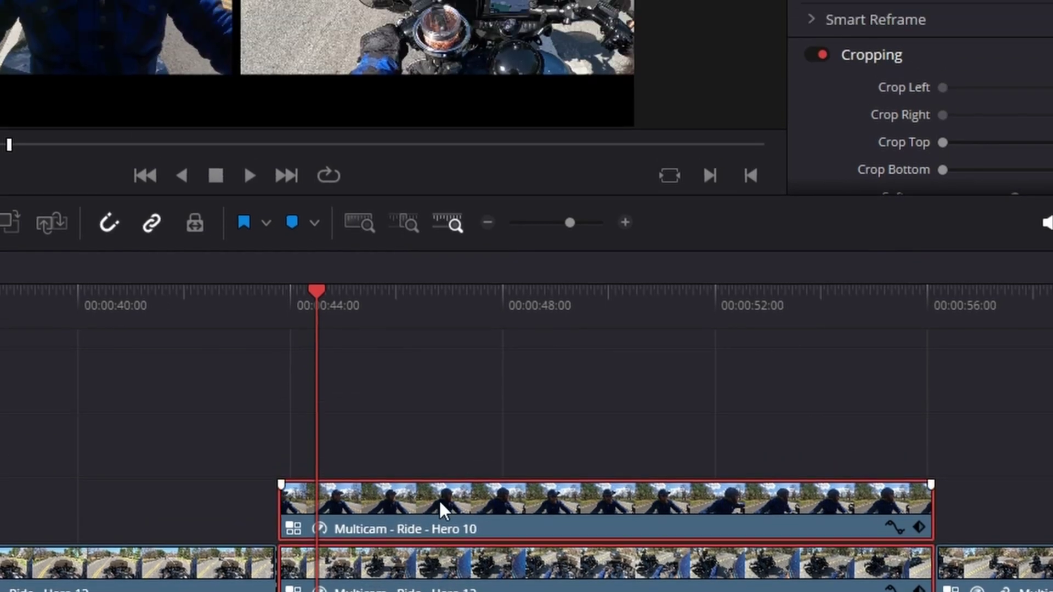
- Make Compound Clip 1 from the two selected video clips
{"action": "right_click", "coordinate": [440, 473]}
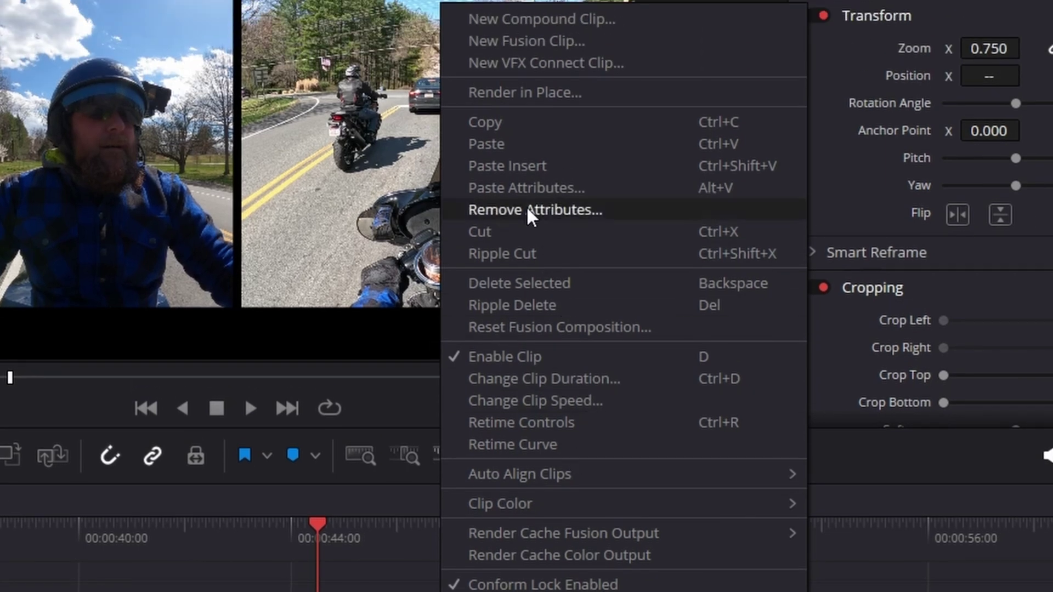
{"action": "left_click", "coordinate": [502, 19]}
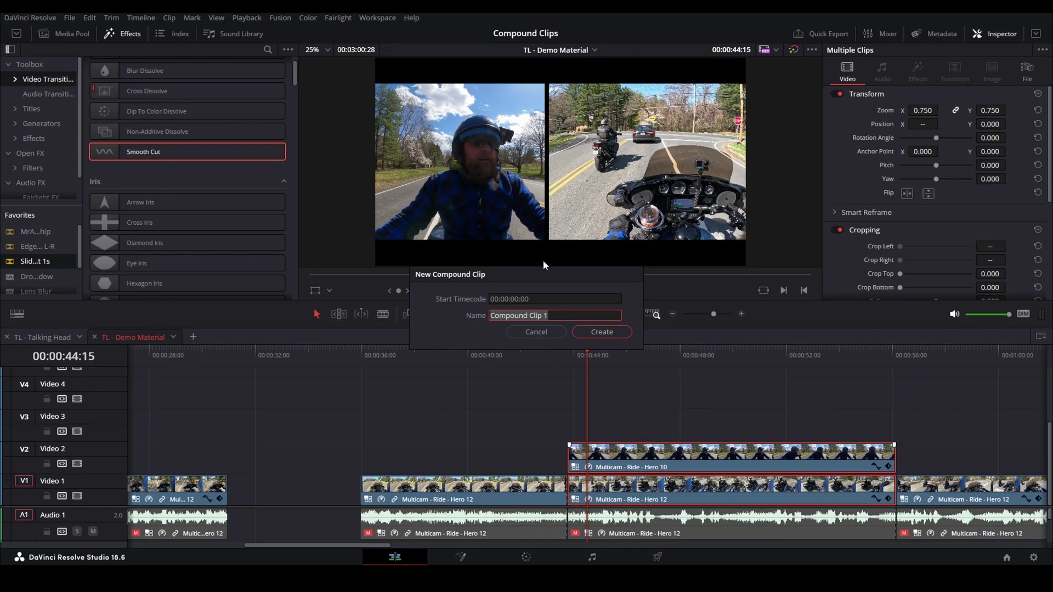
{"action": "left_click", "coordinate": [594, 335]}
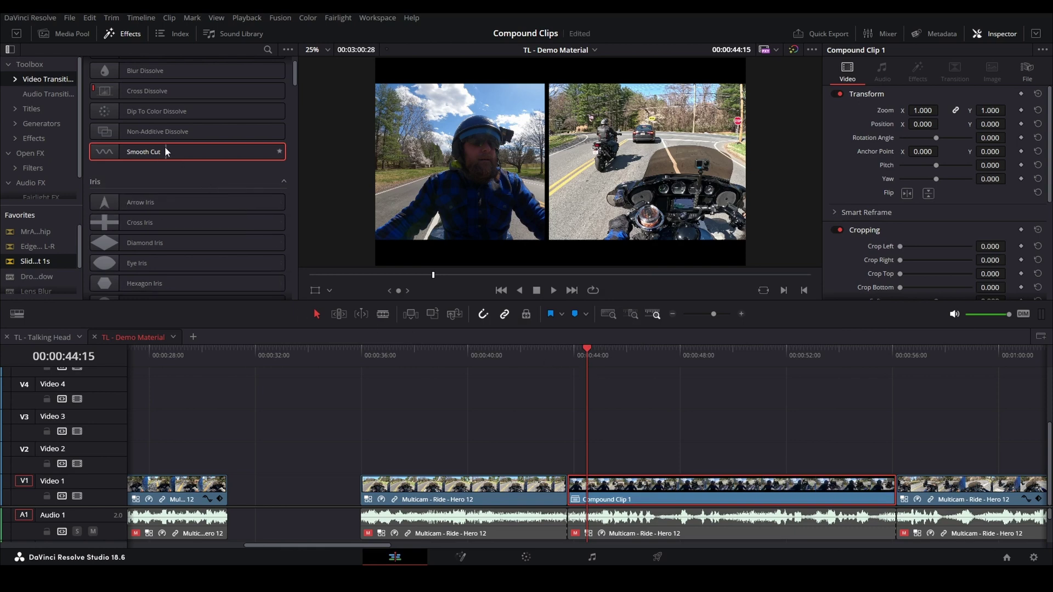
- Add a 1.0-second Smooth Cut from the Effects library onto the cut before Compound Clip 1
{"action": "left_click_drag", "start_coordinate": [166, 151], "coordinate": [573, 493]}
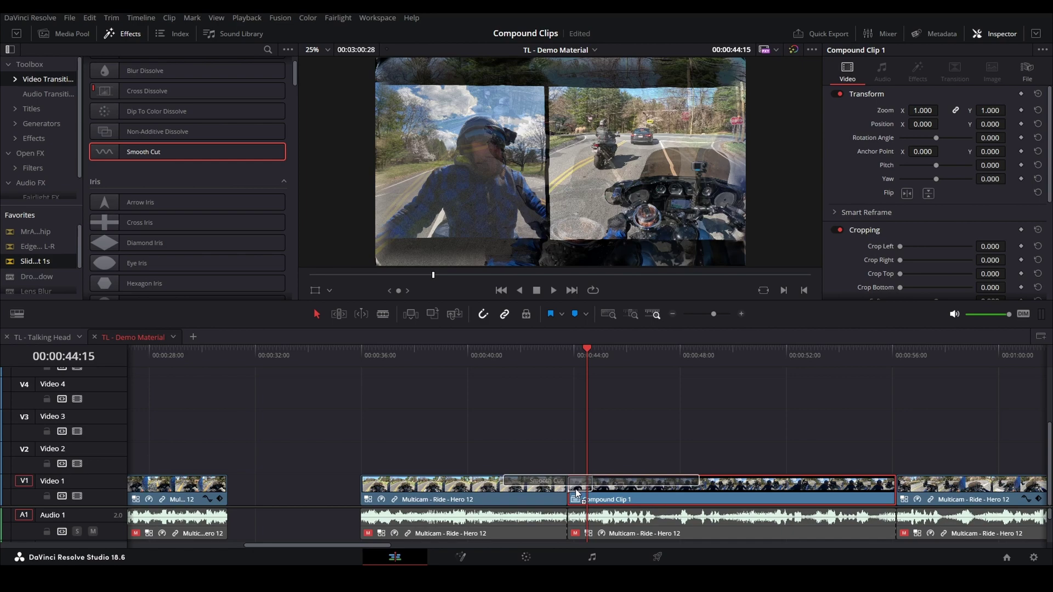
{"action": "left_click_drag", "start_coordinate": [574, 493], "coordinate": [576, 492]}
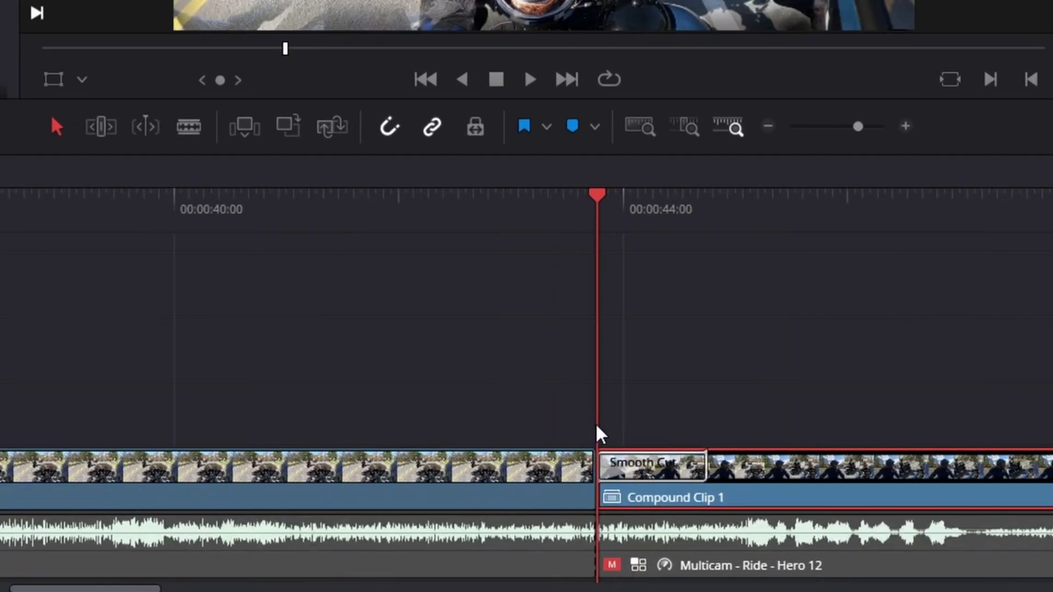
{"action": "scroll", "coordinate": [598, 433], "scroll_direction": "up", "scroll_amount": 1}
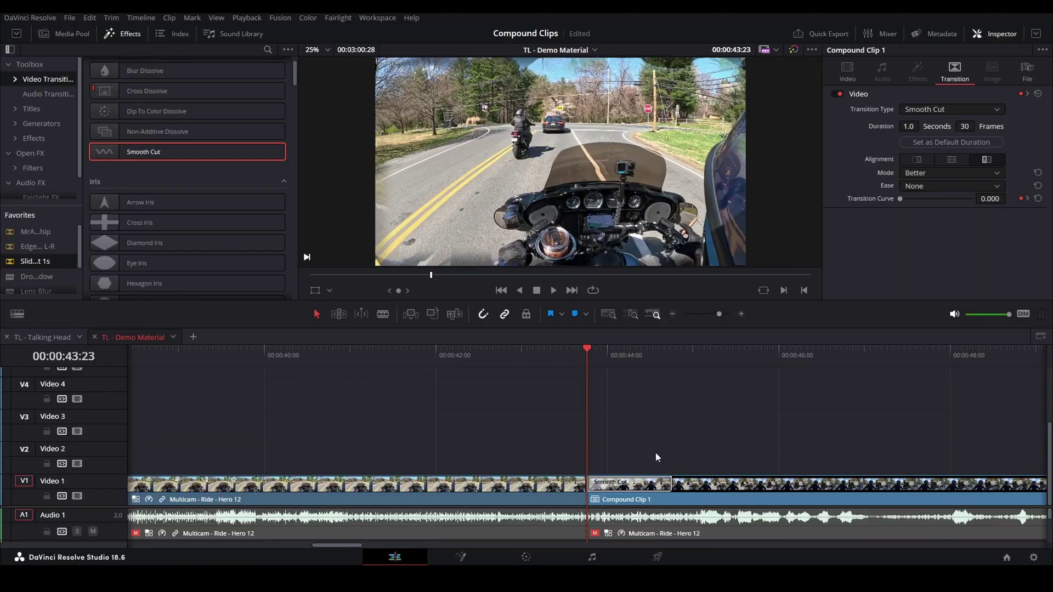
- Undo and redo Compound Clip 1, decompose it in place using clips only, and select both Hero clips
{"action": "key", "text": "ctrl+z"}
{"action": "key", "text": "ctrl+z"}
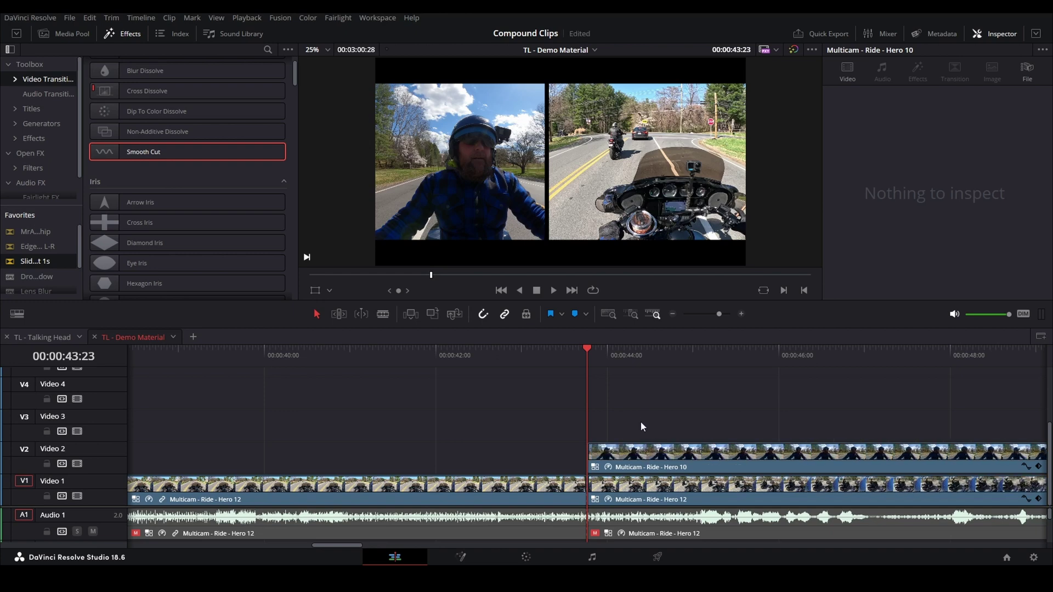
{"action": "key", "text": "ctrl+shift+z"}
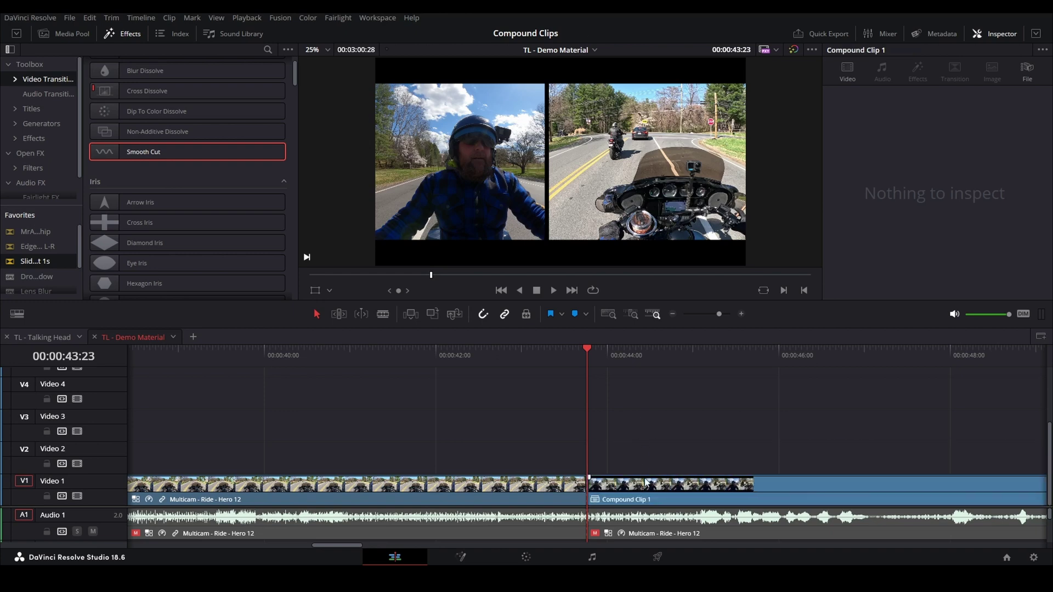
{"action": "left_click", "coordinate": [645, 485]}
{"action": "right_click", "coordinate": [581, 556]}
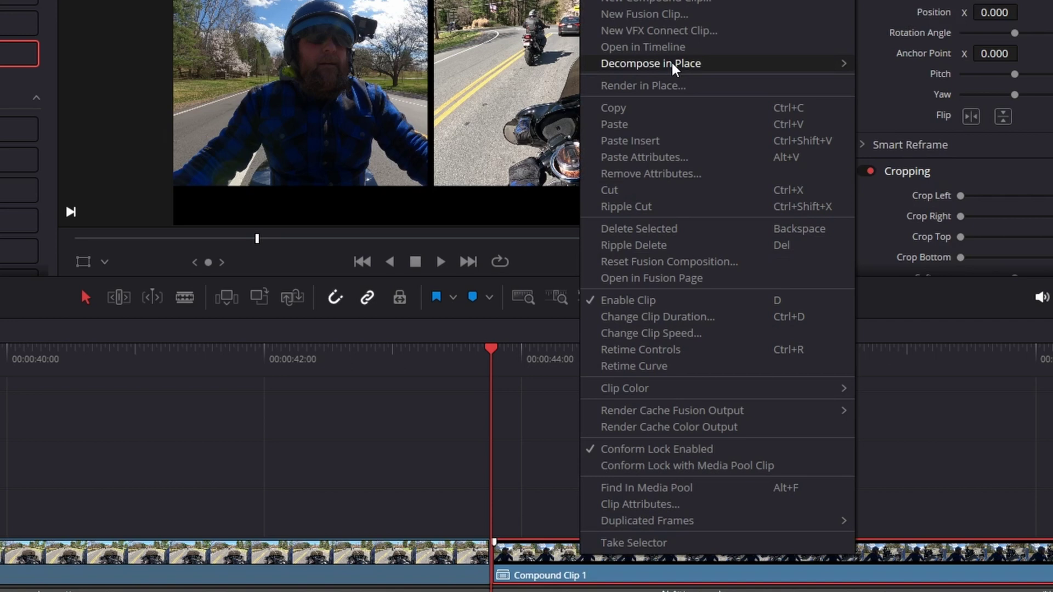
{"action": "mouse_move", "coordinate": [674, 65]}
{"action": "left_click", "coordinate": [897, 64]}
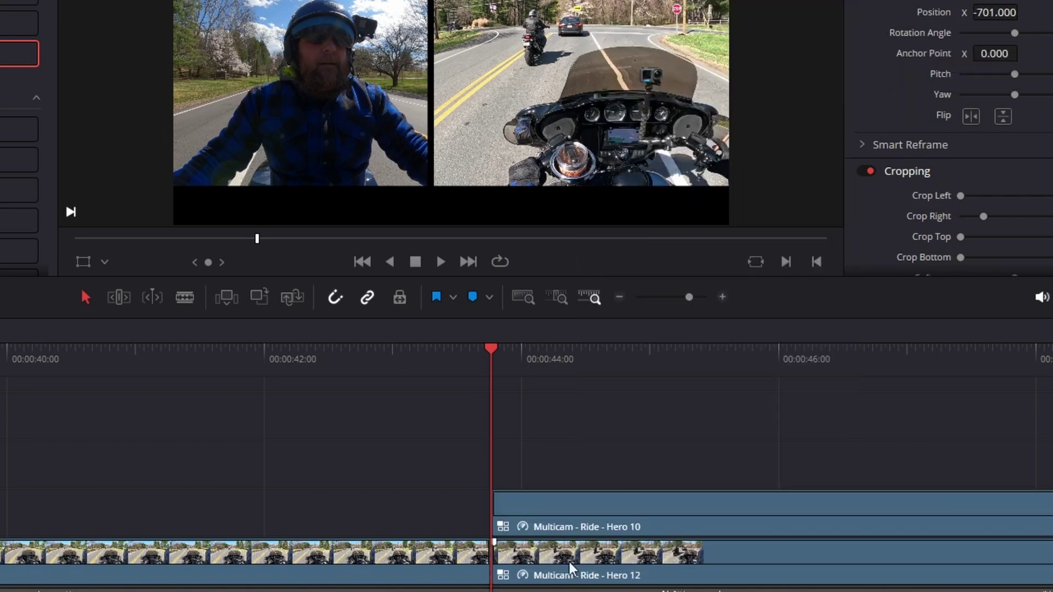
{"action": "scroll", "coordinate": [424, 520], "scroll_direction": "right", "scroll_amount": 4}
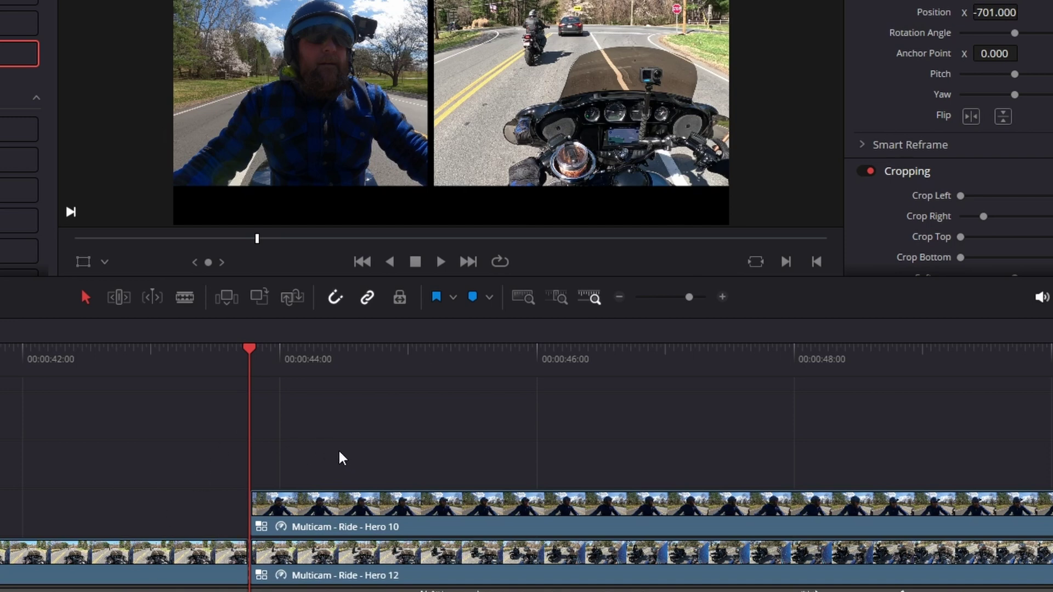
{"action": "left_click_drag", "start_coordinate": [339, 450], "coordinate": [401, 522]}
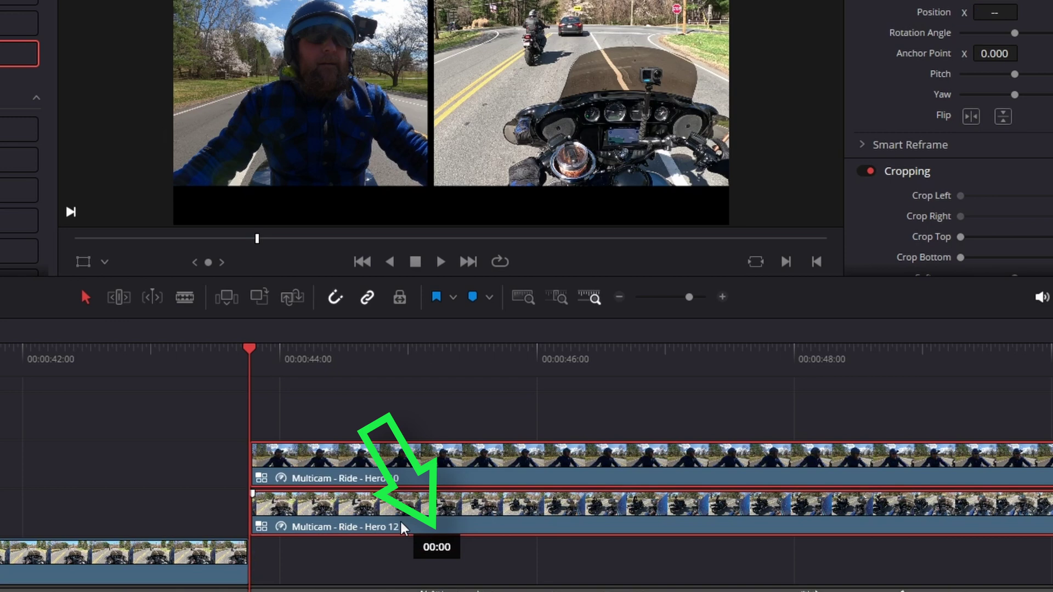
- Extend both stacked Hero clips' starts earlier and ends later as handles, then select them together
{"action": "mouse_move", "coordinate": [400, 521]}
{"action": "left_mouse_down"}
{"action": "mouse_move", "coordinate": [347, 512]}
{"action": "mouse_move", "coordinate": [449, 506]}
{"action": "mouse_move", "coordinate": [403, 508]}
{"action": "left_mouse_up"}
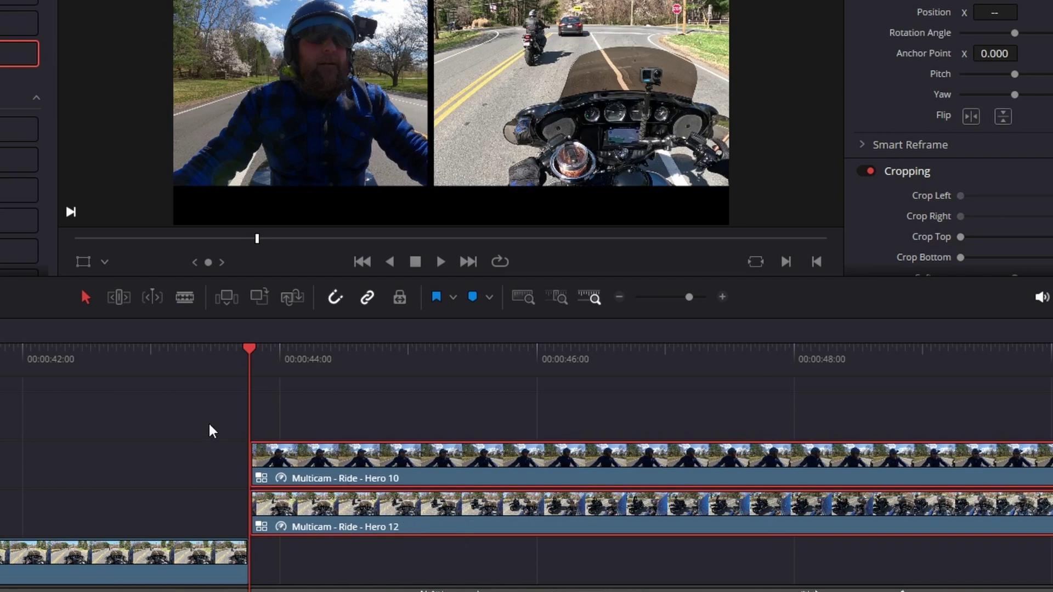
{"action": "left_click_drag", "start_coordinate": [251, 454], "coordinate": [158, 453]}
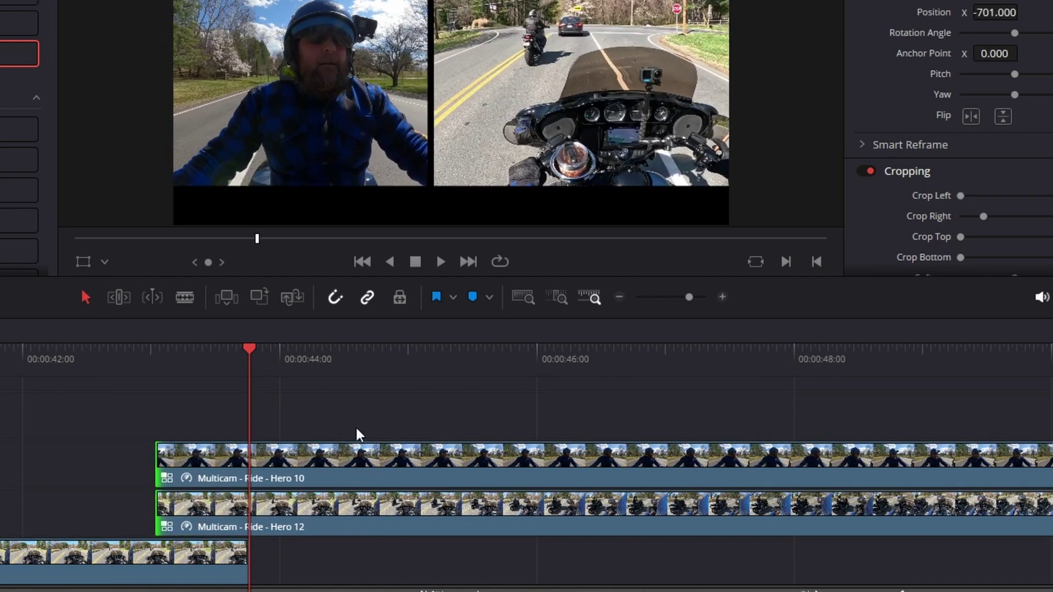
{"action": "scroll", "coordinate": [357, 439], "scroll_direction": "down", "scroll_amount": 5}
{"action": "scroll", "coordinate": [578, 418], "scroll_direction": "right", "scroll_amount": 5}
{"action": "scroll", "coordinate": [306, 393], "scroll_direction": "right", "scroll_amount": 2}
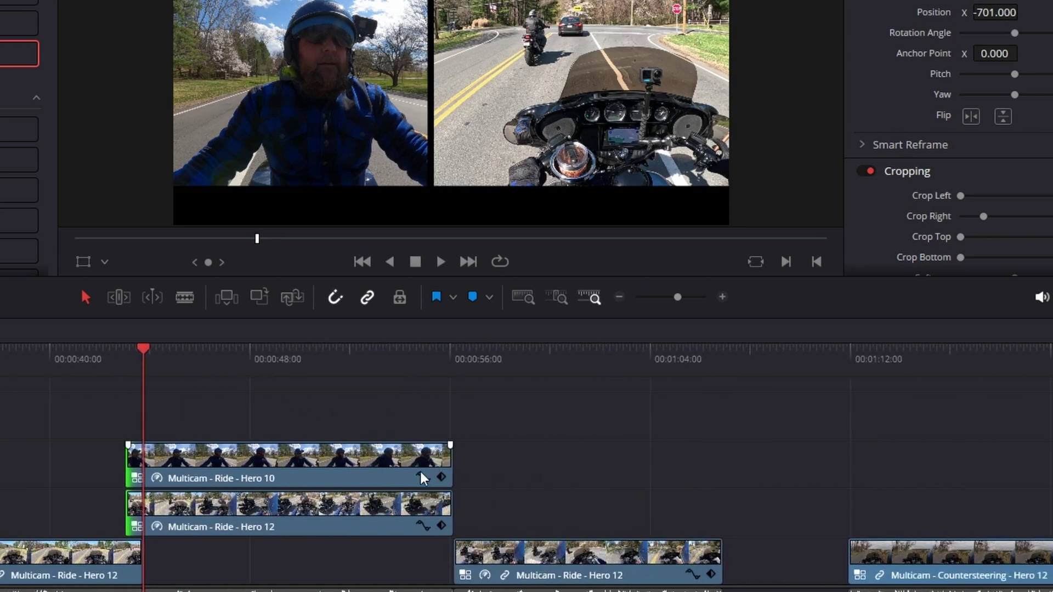
{"action": "left_click", "coordinate": [404, 460]}
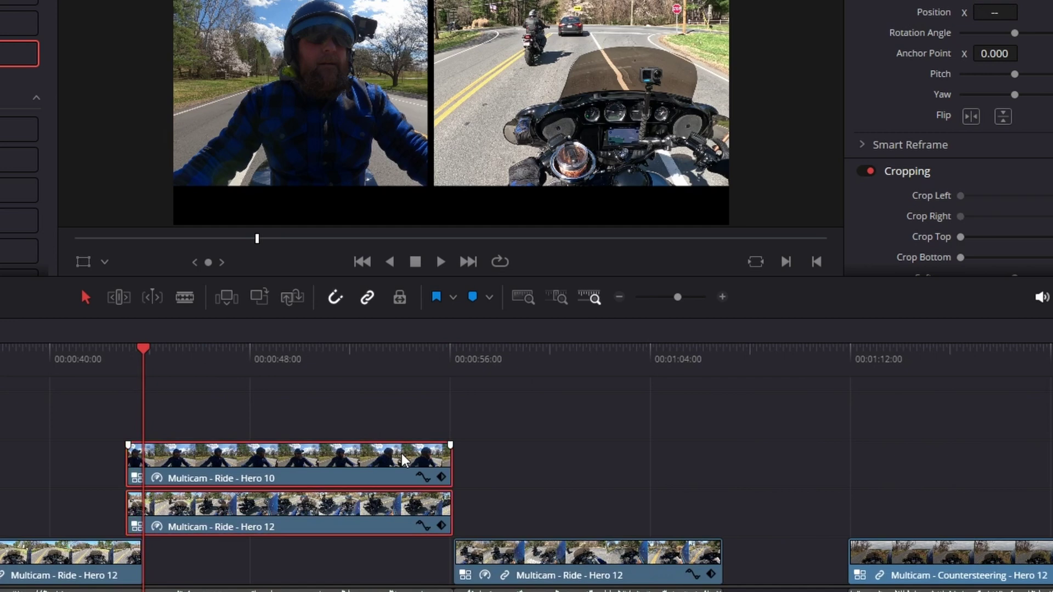
{"action": "left_click_drag", "start_coordinate": [445, 452], "coordinate": [490, 461]}
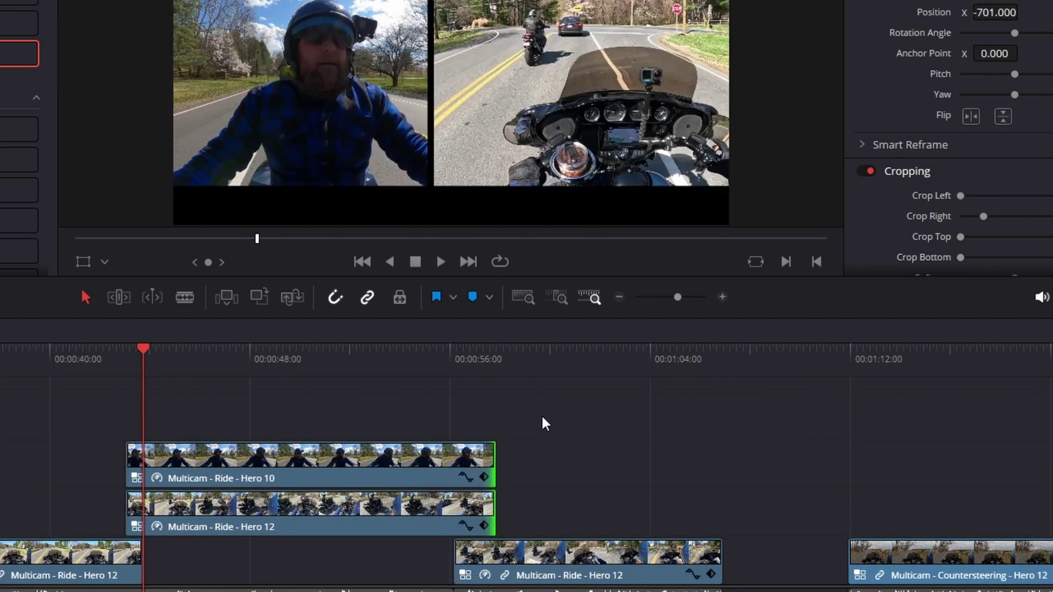
{"action": "left_click_drag", "start_coordinate": [540, 422], "coordinate": [296, 519]}
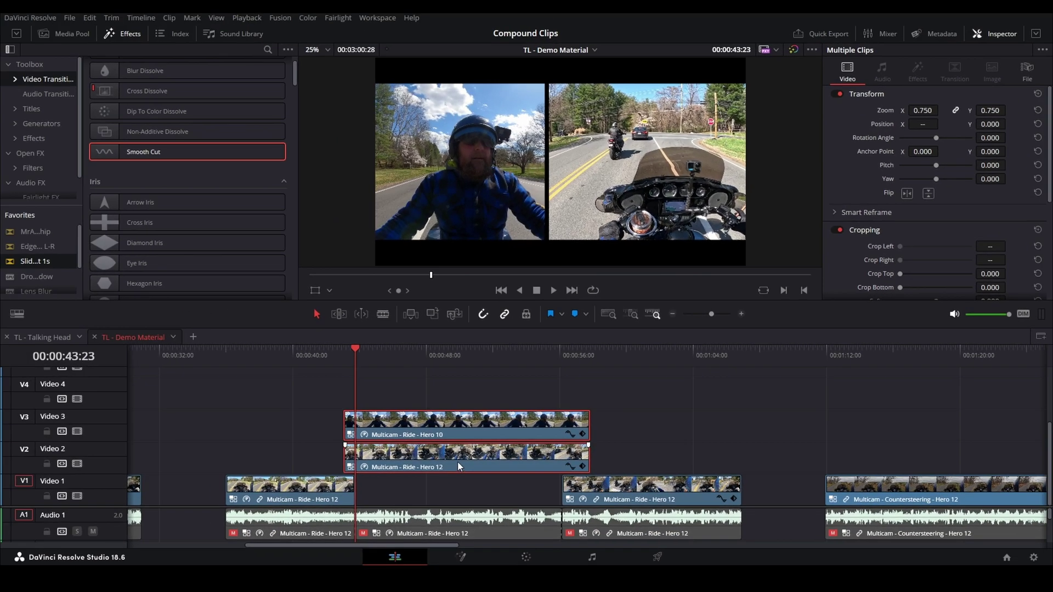
- Merge the two selected Hero clips into Compound Clip 2 with the default name
{"action": "right_click", "coordinate": [435, 428]}
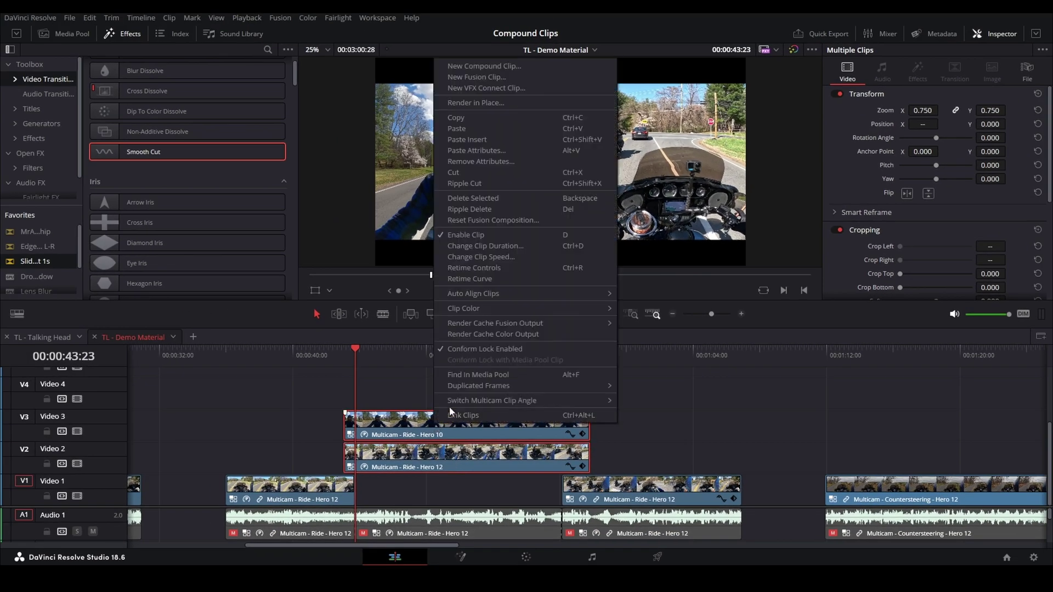
{"action": "left_click", "coordinate": [478, 77]}
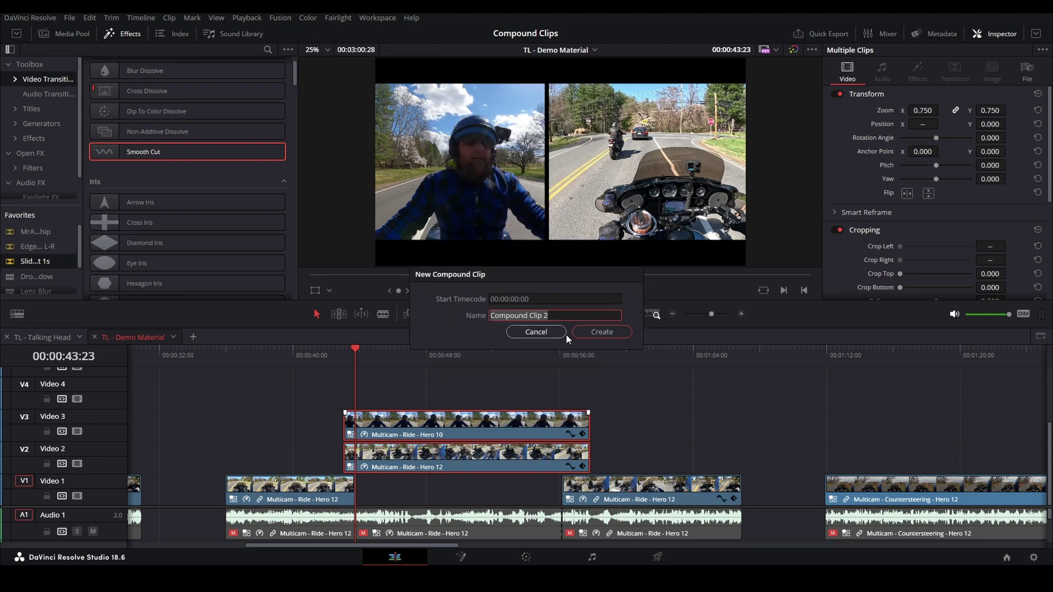
{"action": "left_click", "coordinate": [601, 332]}
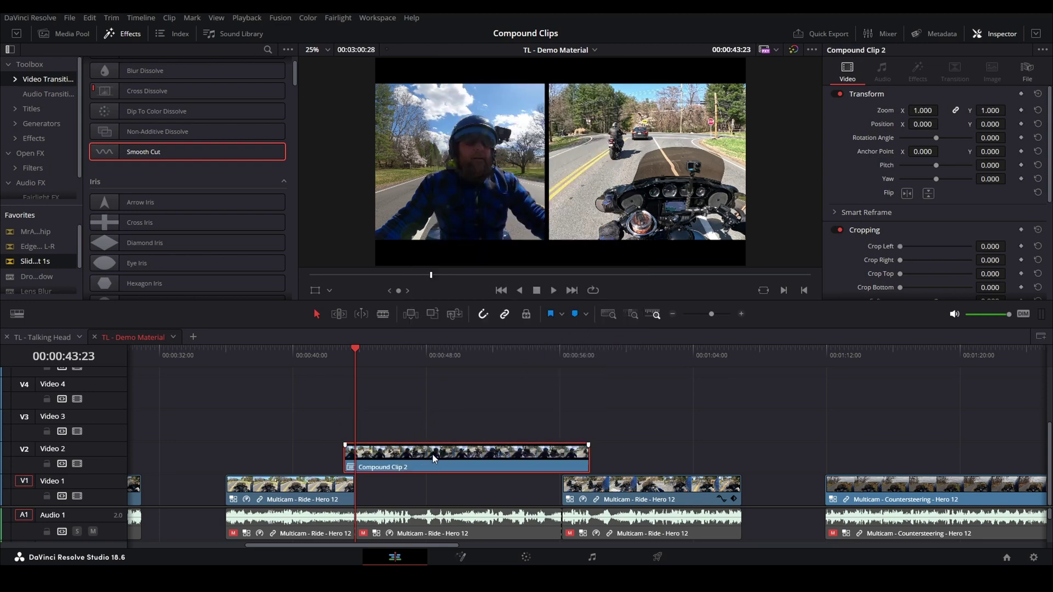
- Trim Compound Clip 2 to the Video 1 edit, move it into the V1 gap, and add a Smooth Cut before it
{"action": "key", "text": "ctrl+equal"}
{"action": "left_click_drag", "start_coordinate": [539, 455], "coordinate": [594, 455]}
{"action": "scroll", "coordinate": [821, 407], "scroll_direction": "right", "scroll_amount": 2}
{"action": "scroll", "coordinate": [832, 410], "scroll_direction": "right", "scroll_amount": 6}
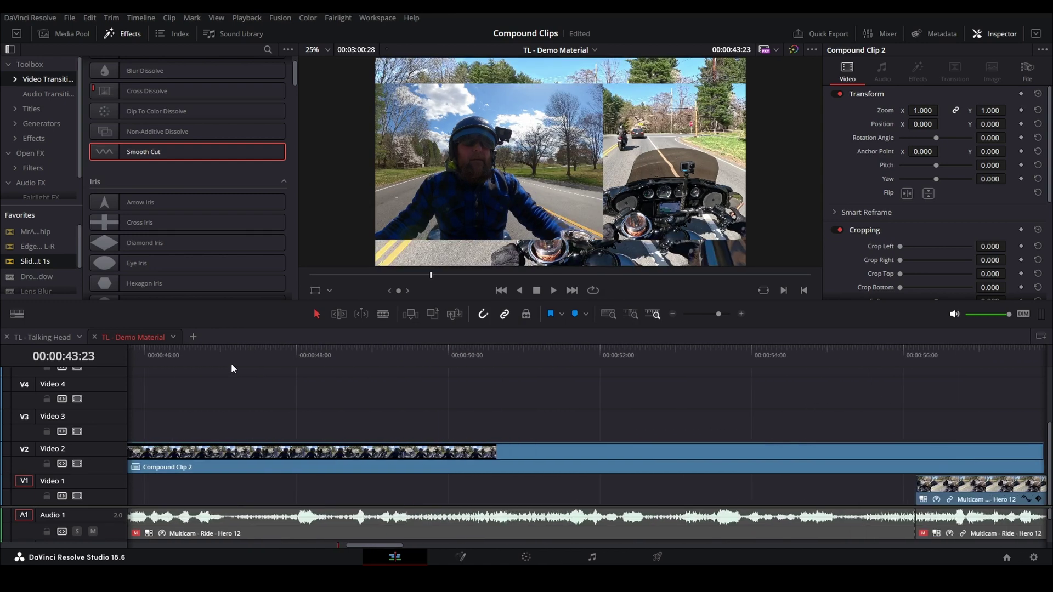
{"action": "left_click_drag", "start_coordinate": [759, 456], "coordinate": [631, 456]}
{"action": "key", "text": "ctrl+minus"}
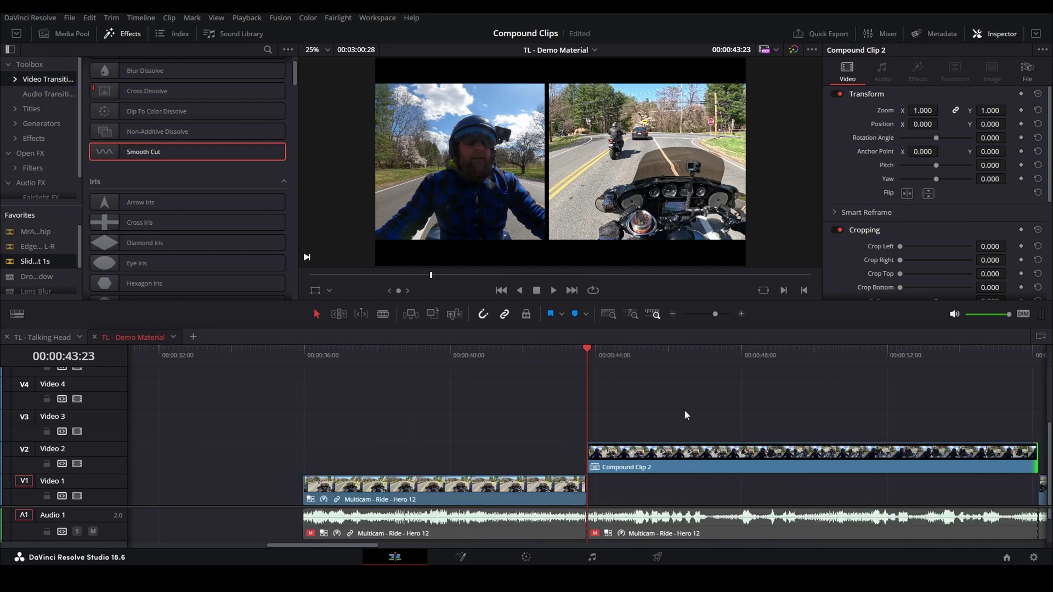
{"action": "scroll", "coordinate": [733, 409], "scroll_direction": "left", "scroll_amount": 2}
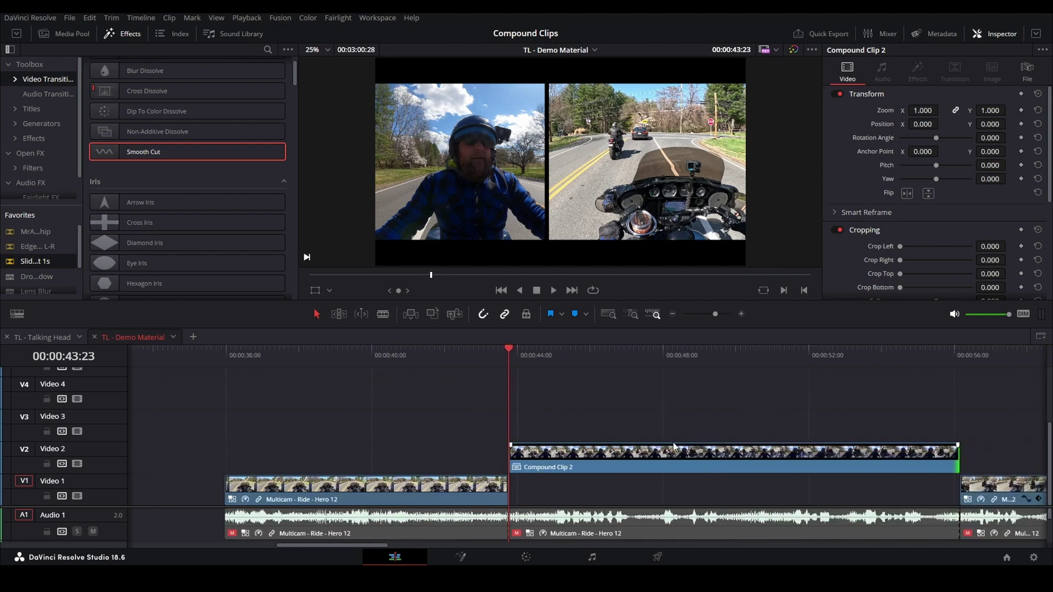
{"action": "left_click_drag", "start_coordinate": [663, 459], "coordinate": [682, 488]}
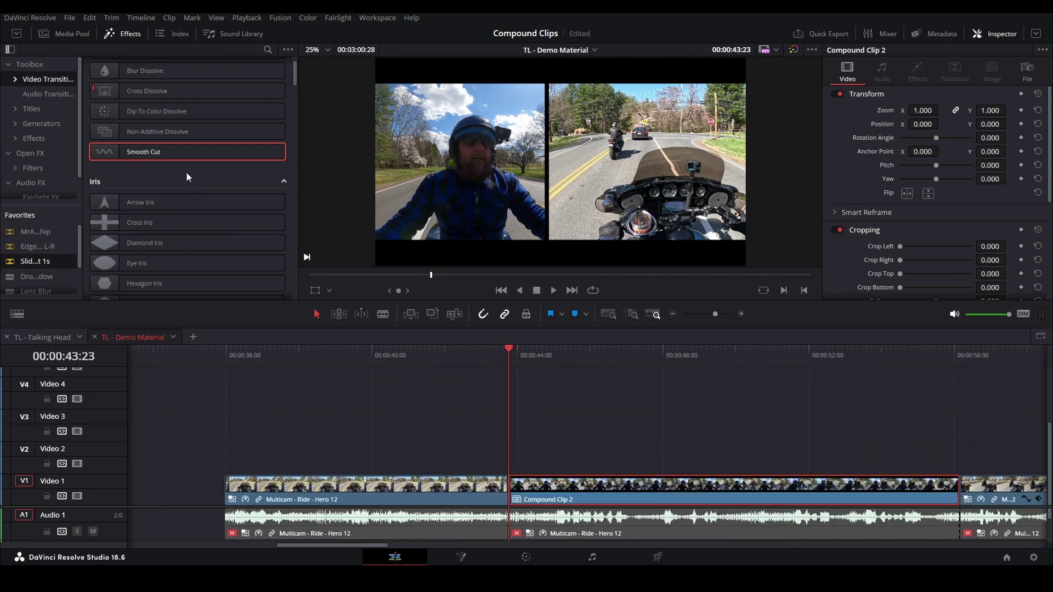
{"action": "left_click_drag", "start_coordinate": [151, 152], "coordinate": [510, 493]}
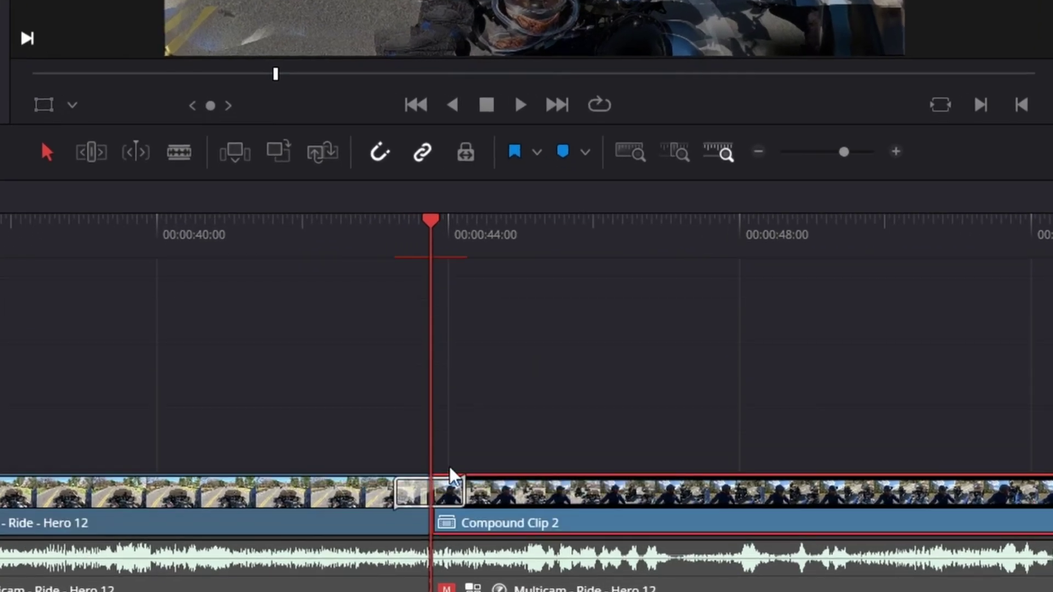
- Zoom in on the Smooth Cut before Compound Clip 2 and play it from 00:00:42:29
{"action": "key", "text": "ctrl+equal"}
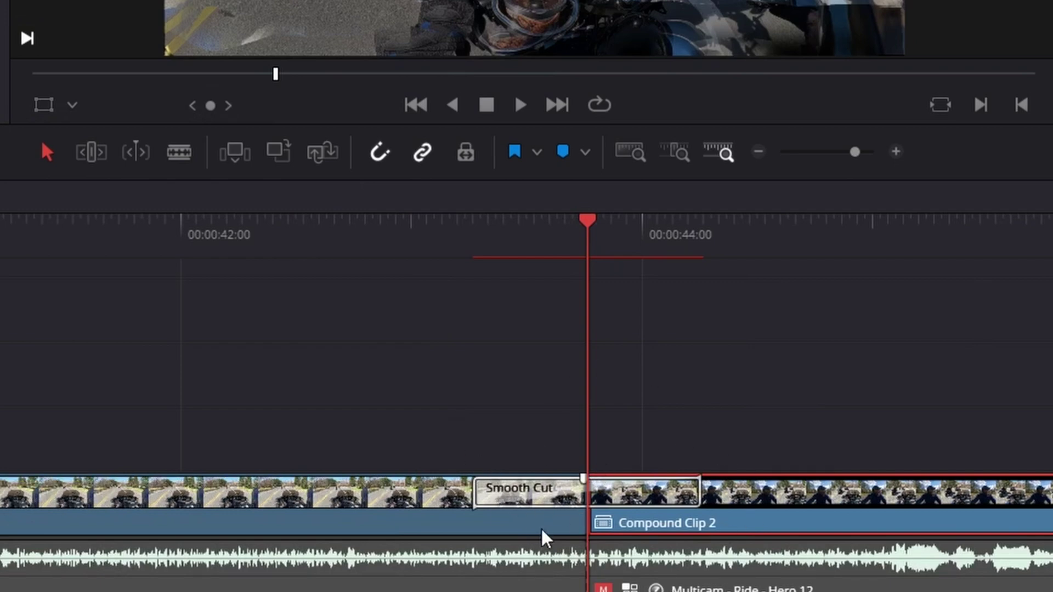
{"action": "left_click", "coordinate": [442, 233]}
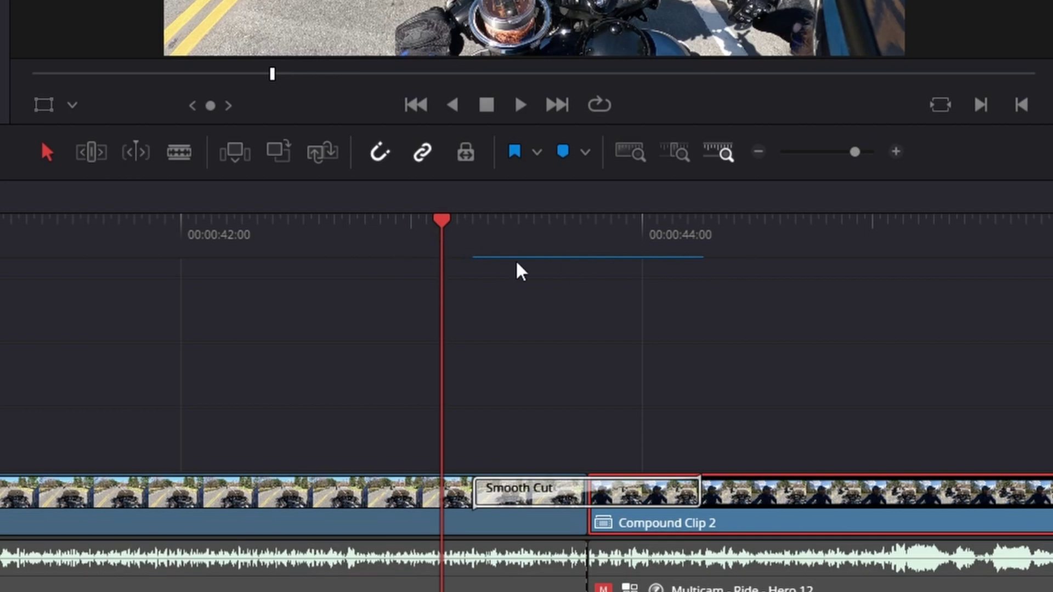
{"action": "left_click", "coordinate": [404, 244]}
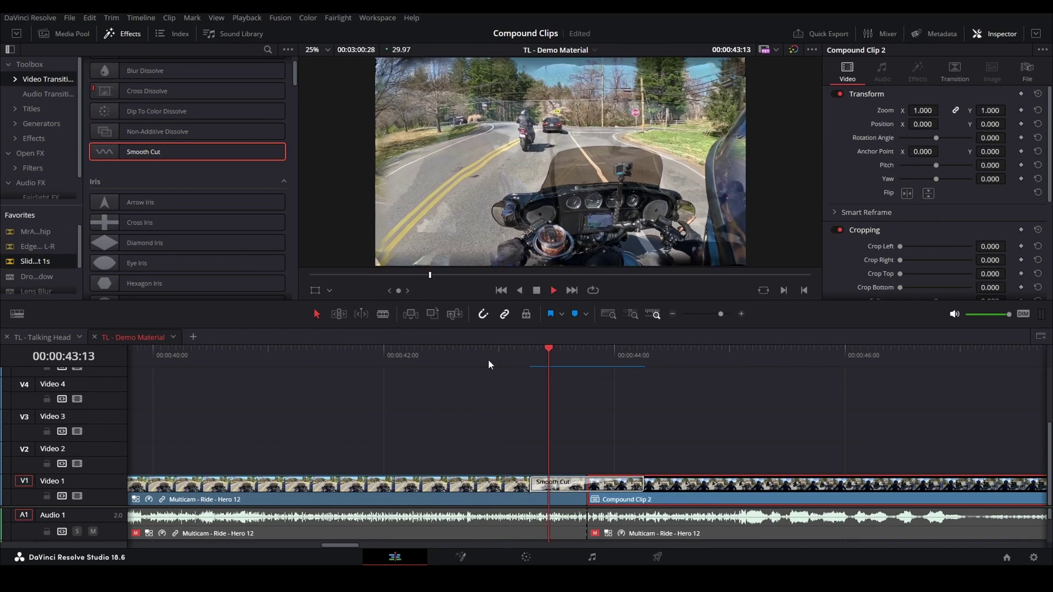
{"action": "key", "text": "space"}
{"action": "left_click", "coordinate": [495, 354]}
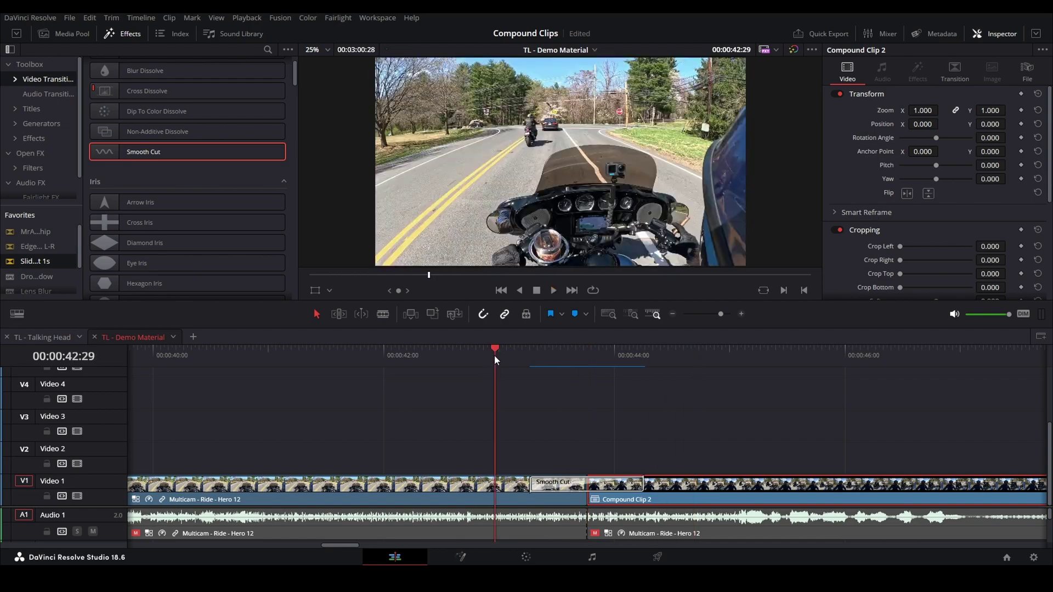
{"action": "key", "text": "space"}
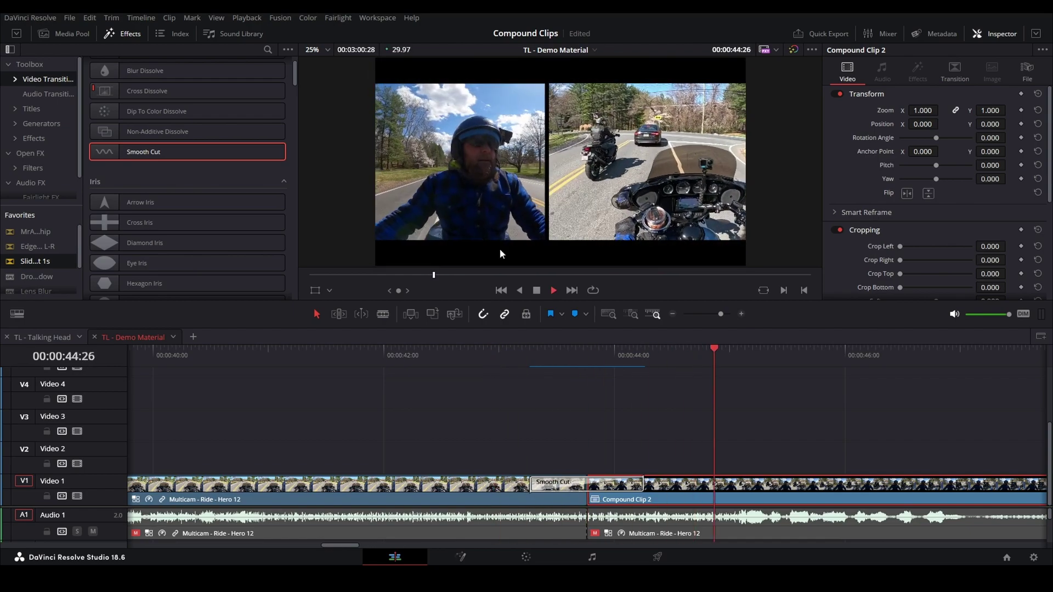
{"action": "left_click", "coordinate": [491, 359]}
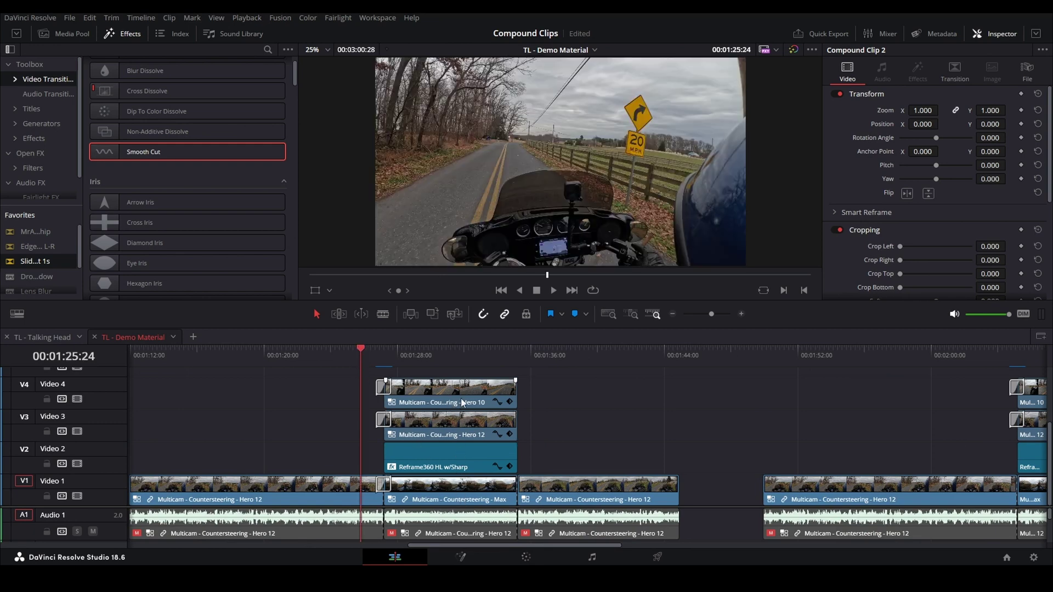
- Select the Countersteering - Max clip on Video 1
{"action": "left_click", "coordinate": [472, 500]}
- Inspect the four-angle split and Reframe360 HL w/Sharp clip, then return to 01:26:13 before the Edge Wipes
{"action": "left_click", "coordinate": [418, 356]}
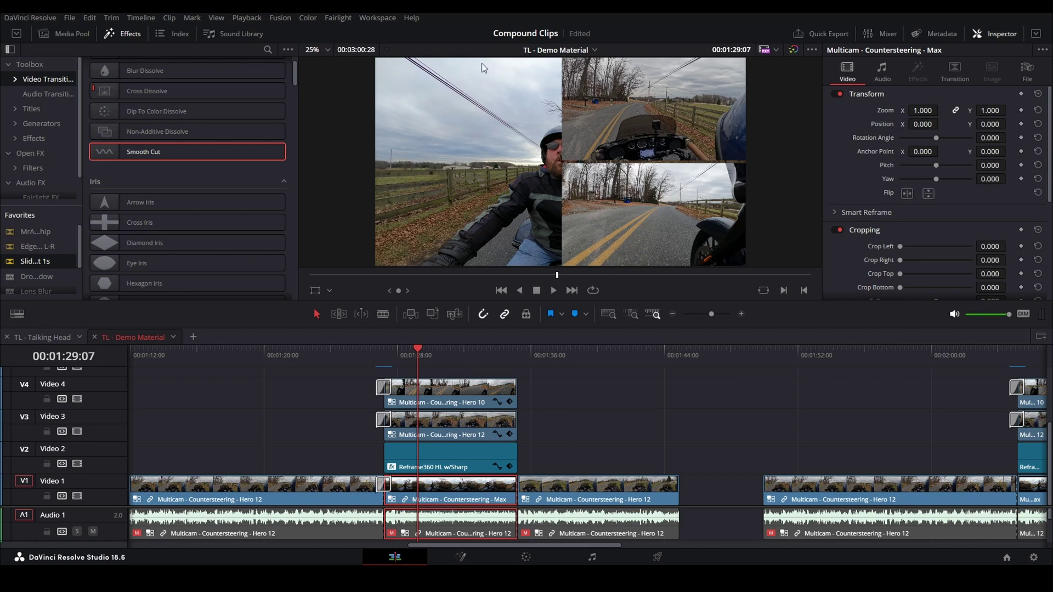
{"action": "left_click", "coordinate": [433, 466]}
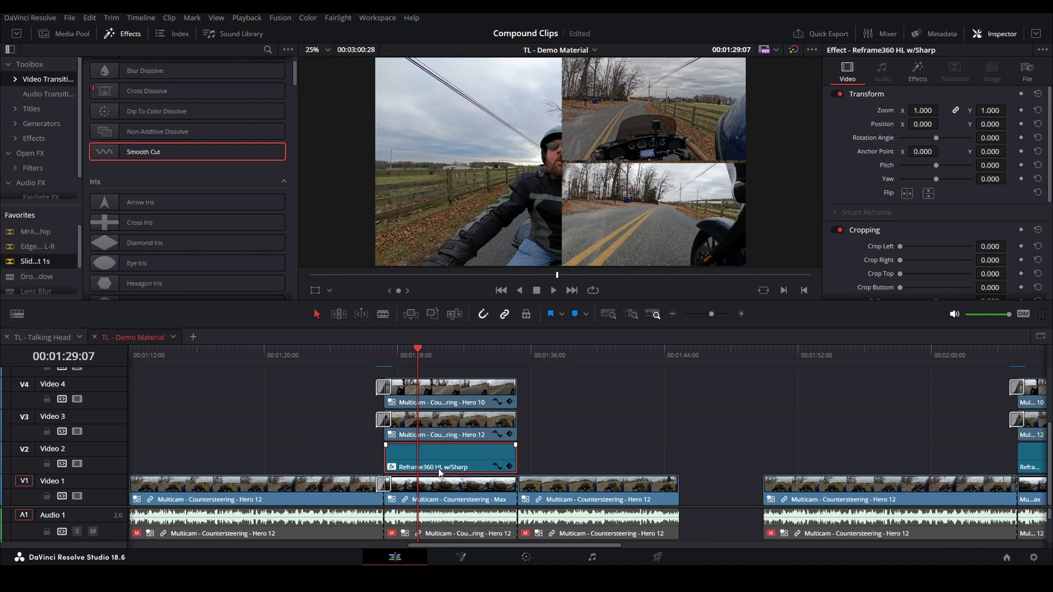
{"action": "scroll", "coordinate": [441, 471], "scroll_direction": "up", "scroll_amount": 4}
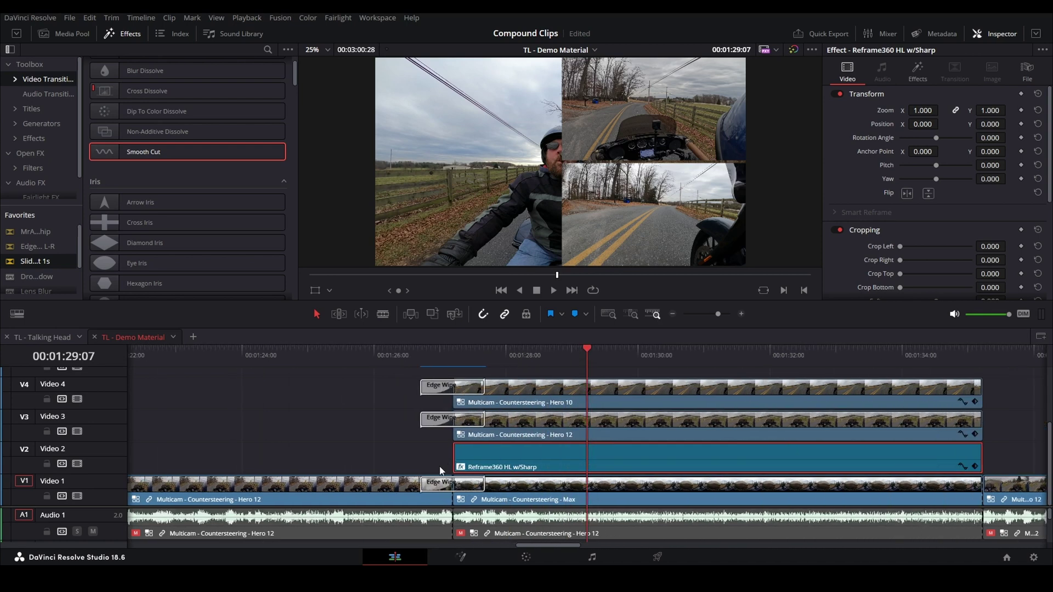
{"action": "scroll", "coordinate": [598, 451], "scroll_direction": "right", "scroll_amount": 2}
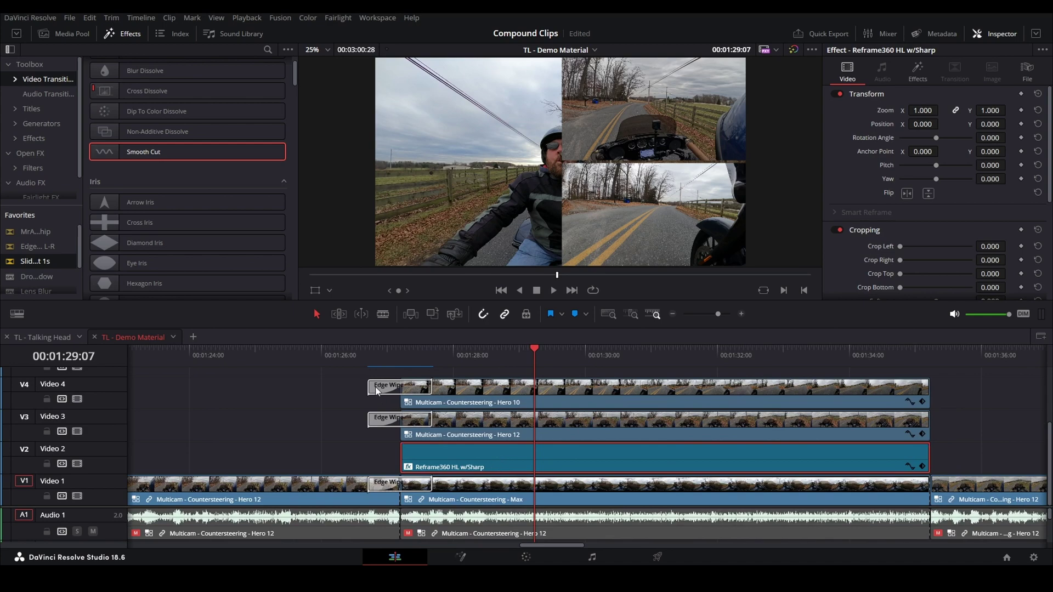
{"action": "left_click", "coordinate": [354, 357]}
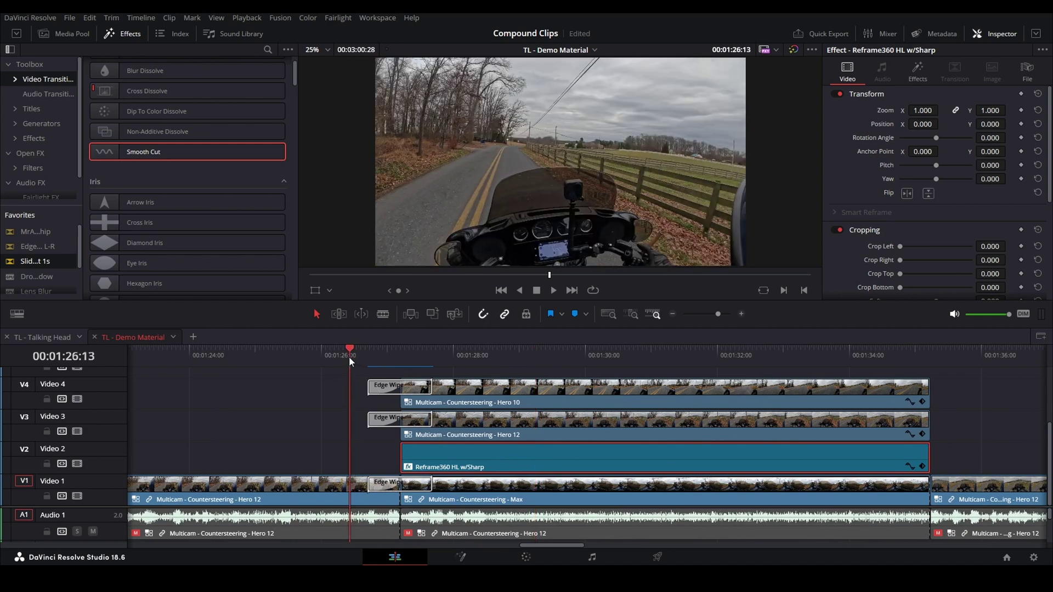
- Play back the Edge Wipe transitions into the four-angle layout
{"action": "key", "text": "space"}
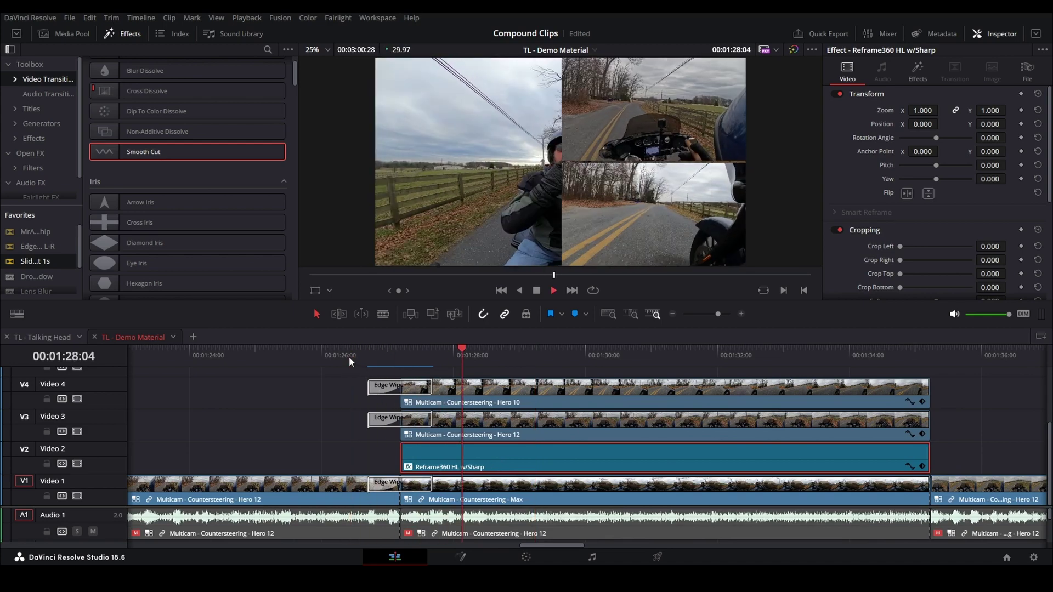
{"action": "left_click", "coordinate": [349, 357]}
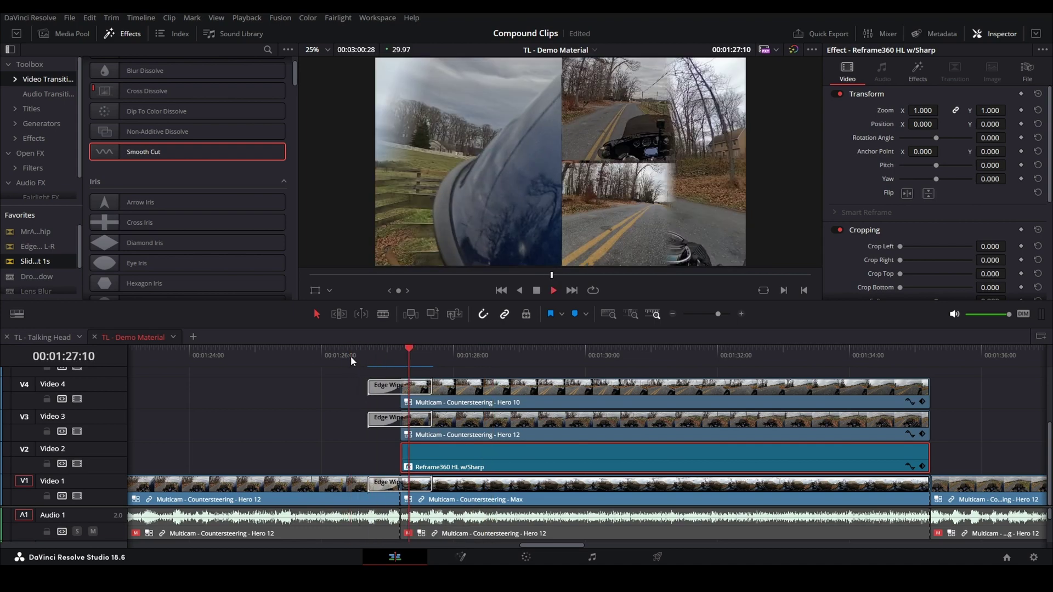
{"action": "key", "text": "space"}
- Inspect each stacked layer, then scale the Reframe360 HL w/Sharp layer's zoom down to 0.810
{"action": "left_click", "coordinate": [371, 452]}
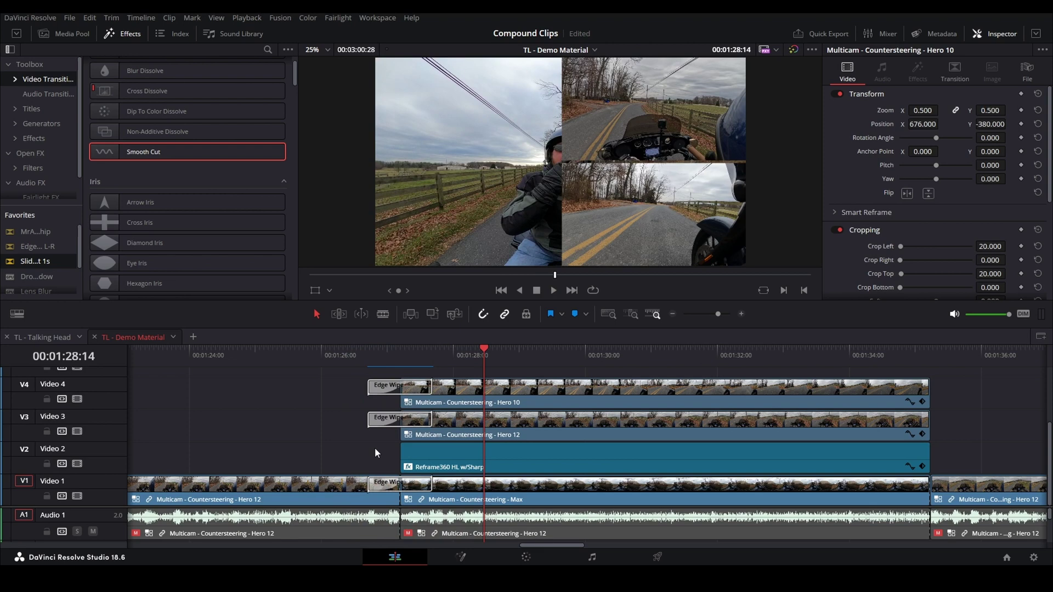
{"action": "left_click", "coordinate": [500, 464]}
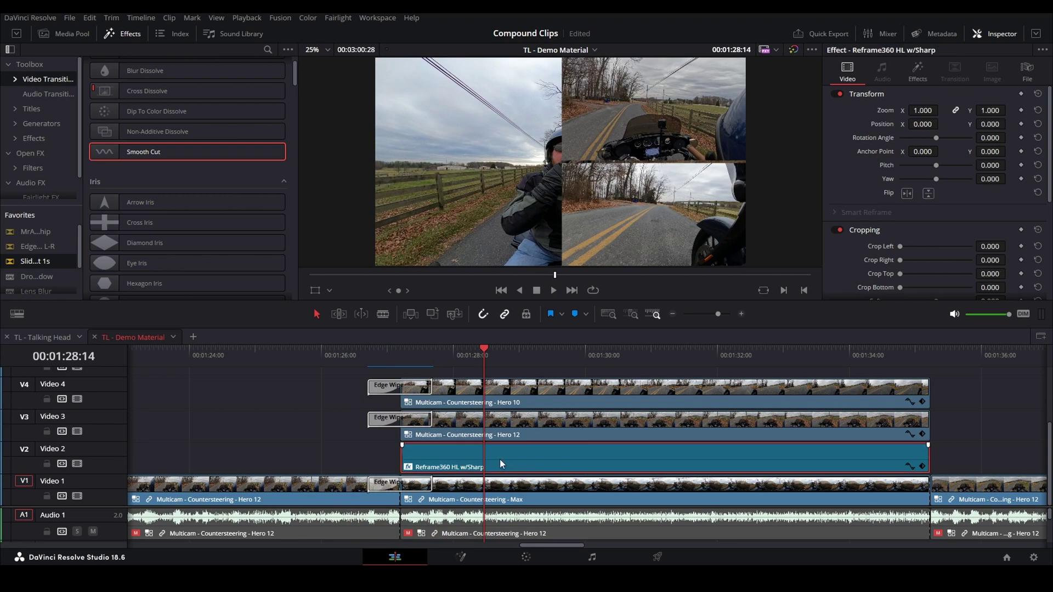
{"action": "left_click", "coordinate": [521, 498]}
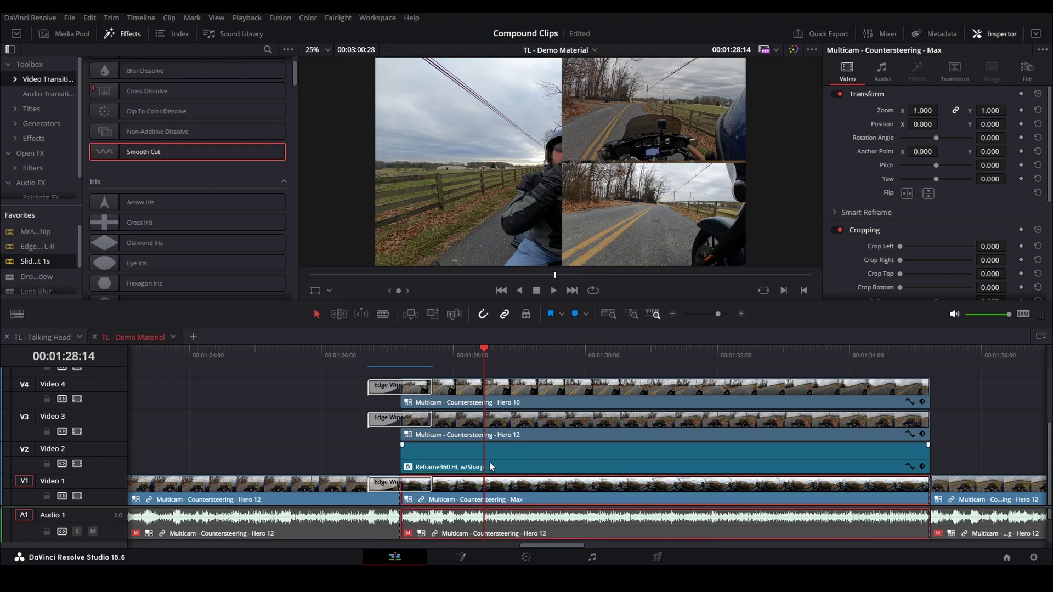
{"action": "left_click", "coordinate": [508, 462]}
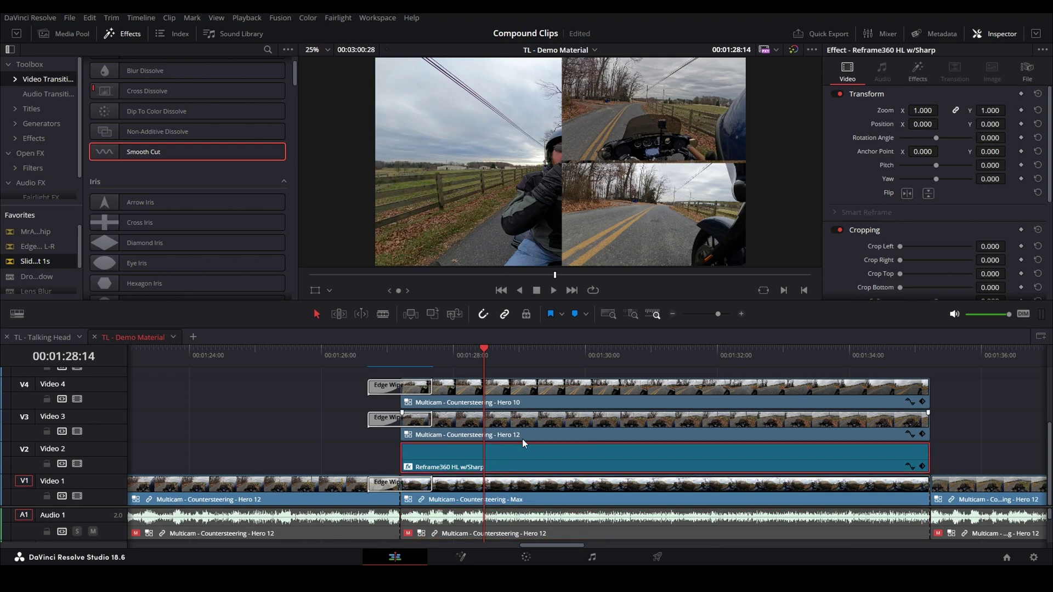
{"action": "left_click_drag", "start_coordinate": [924, 110], "coordinate": [941, 110]}
- Delete the Edge Wipe transitions on Video 4, Video 3 and Video 1
{"action": "left_click", "coordinate": [384, 392]}
{"action": "key", "text": "Delete"}
{"action": "left_click", "coordinate": [384, 423]}
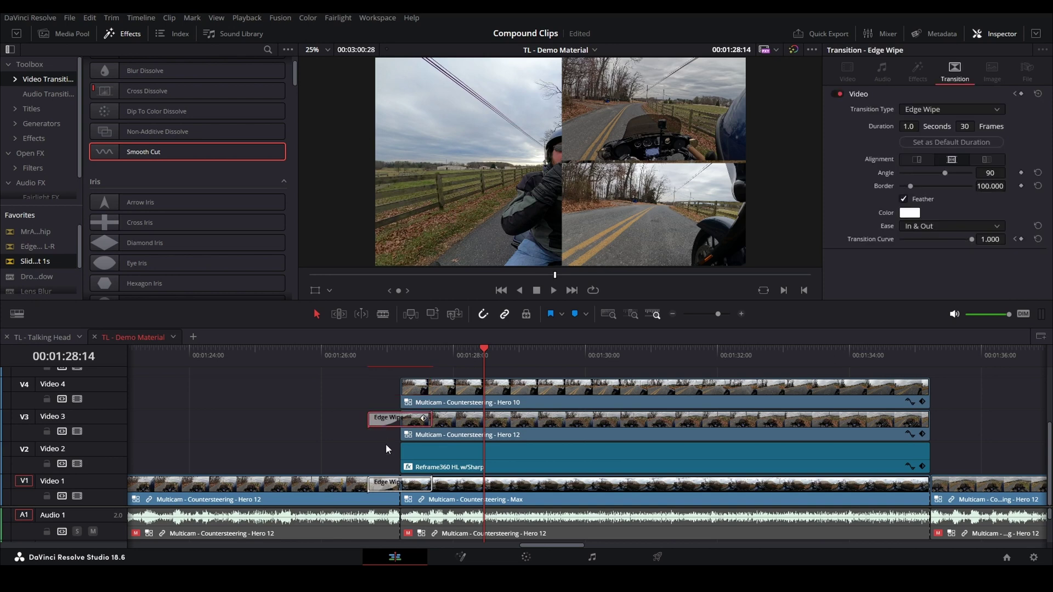
{"action": "key", "text": "Delete"}
{"action": "left_click", "coordinate": [379, 480]}
{"action": "key", "text": "Delete"}
- Unlink the Countersteering Max clip from its audio
{"action": "left_click", "coordinate": [448, 490]}
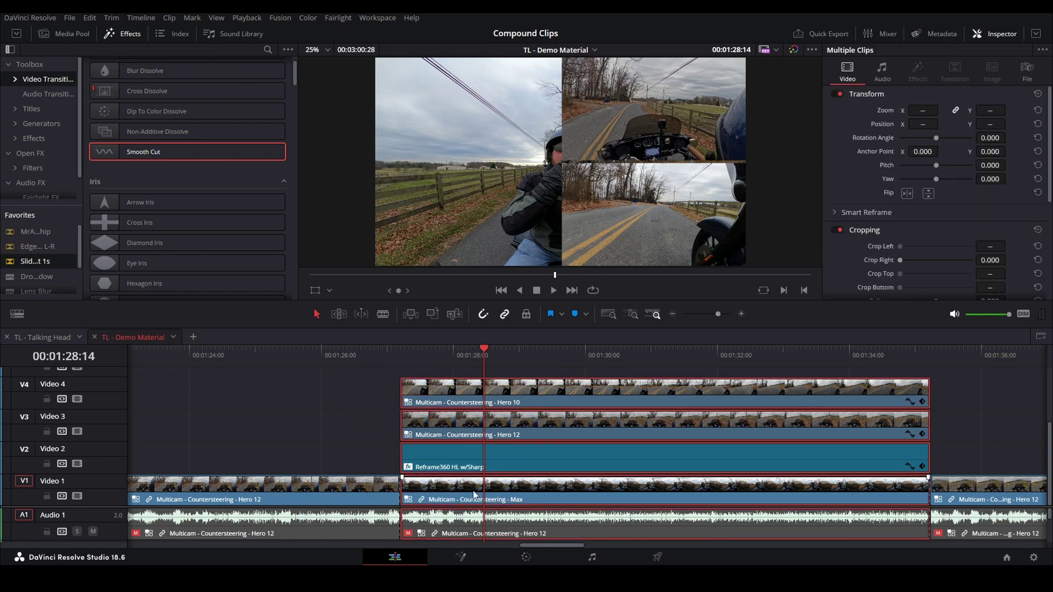
{"action": "left_click", "coordinate": [463, 491]}
{"action": "right_click", "coordinate": [452, 483]}
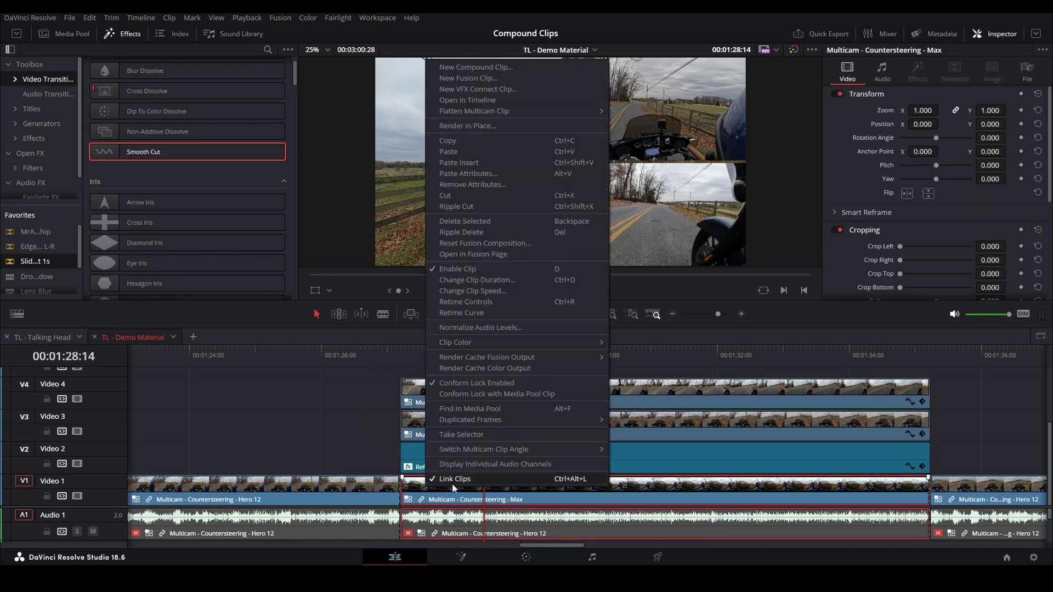
{"action": "left_click", "coordinate": [459, 483]}
- Lift the multicam stack up one track and extend every layer's start and end for handles
{"action": "scroll", "coordinate": [393, 430], "scroll_direction": "up", "scroll_amount": 1}
{"action": "left_click_drag", "start_coordinate": [426, 384], "coordinate": [482, 488]}
{"action": "left_click_drag", "start_coordinate": [407, 407], "coordinate": [346, 407]}
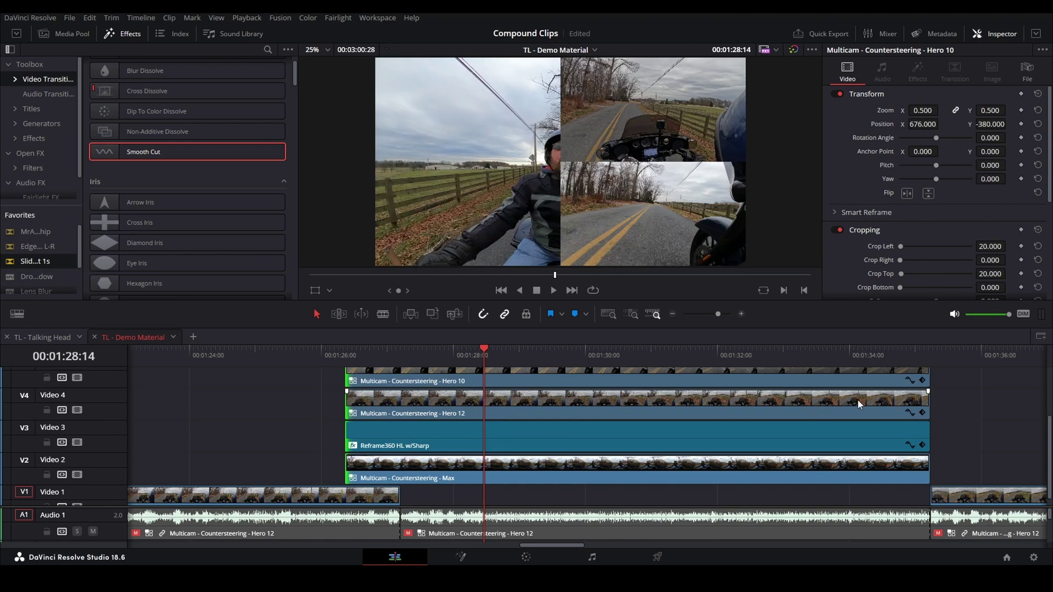
{"action": "left_click", "coordinate": [928, 399]}
{"action": "left_click_drag", "start_coordinate": [928, 399], "coordinate": [986, 398]}
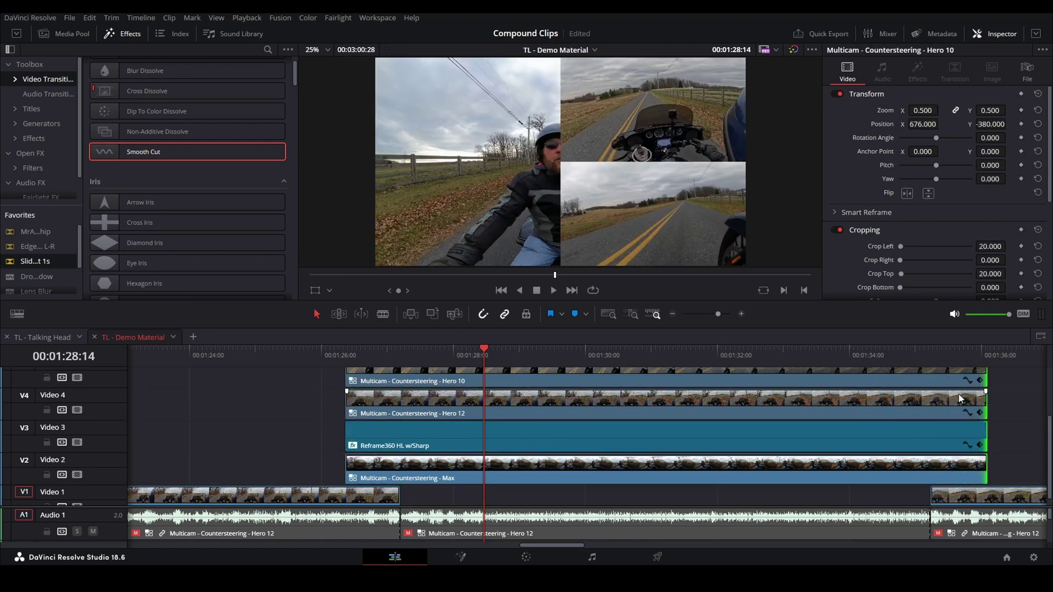
{"action": "left_click", "coordinate": [318, 377]}
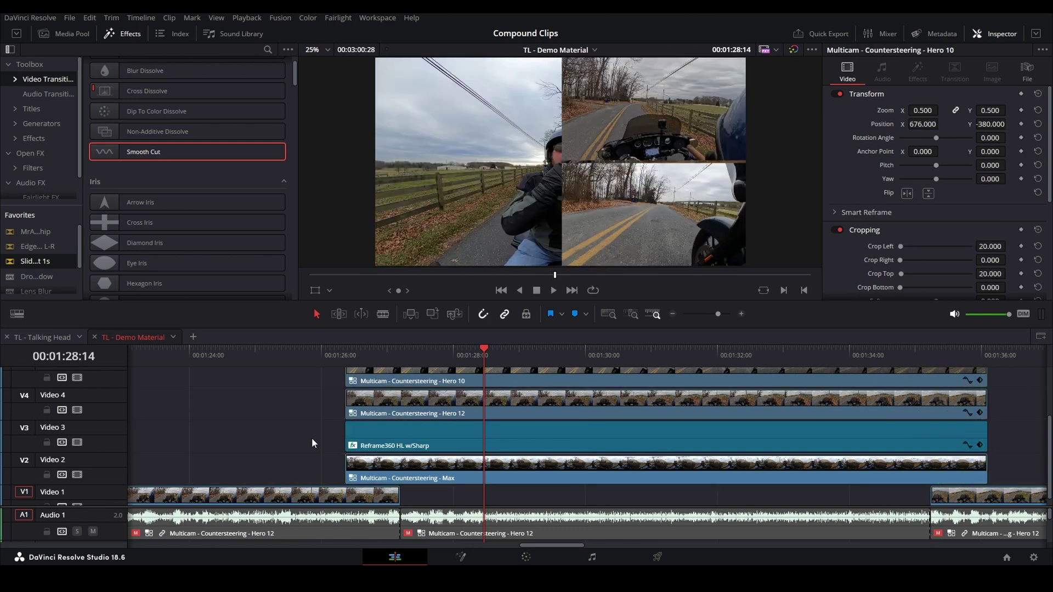
{"action": "left_click_drag", "start_coordinate": [316, 436], "coordinate": [465, 474]}
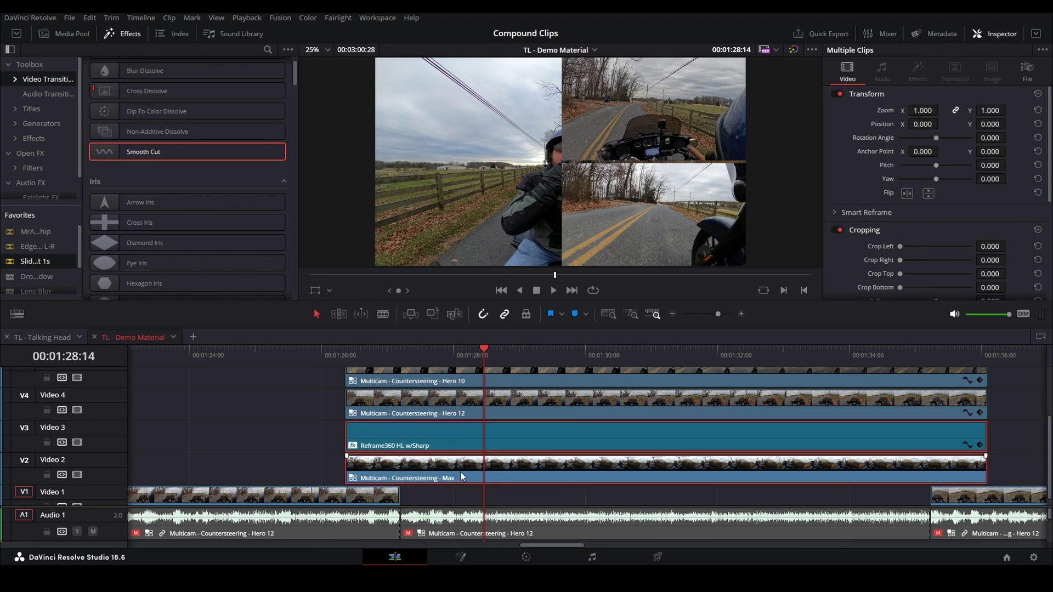
- Nest the Max clip and its Reframe360 layer into Compound Clip 3, then lower both Hero clips a track
{"action": "right_click", "coordinate": [455, 471]}
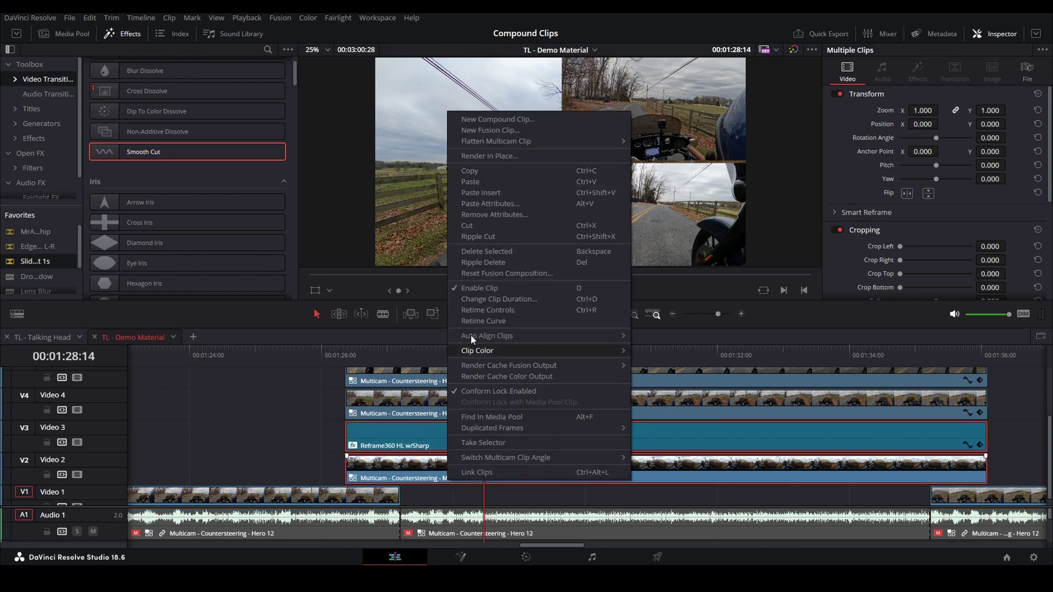
{"action": "left_click", "coordinate": [497, 115]}
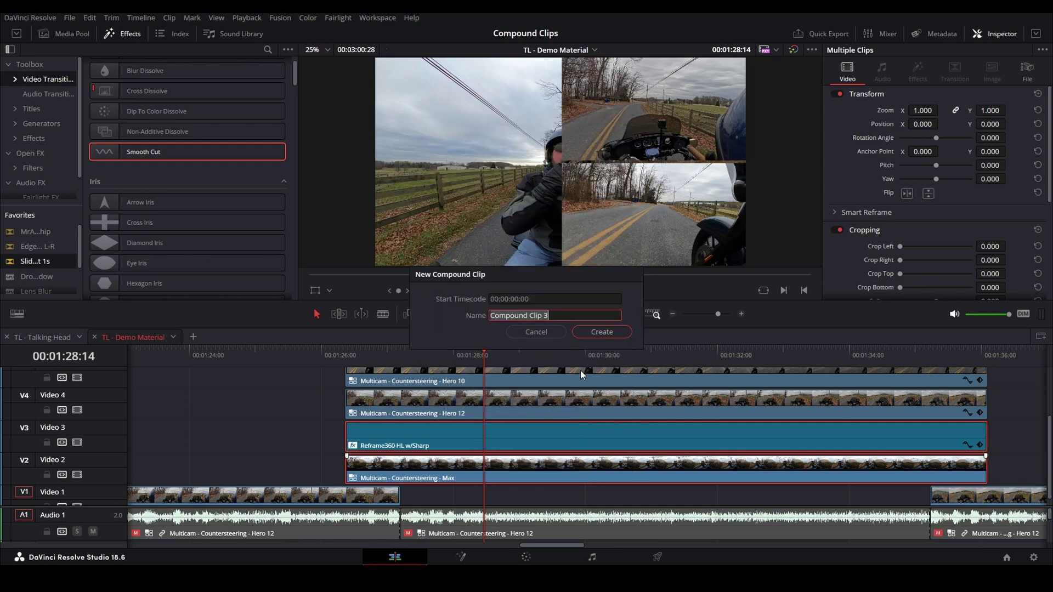
{"action": "left_click", "coordinate": [598, 333]}
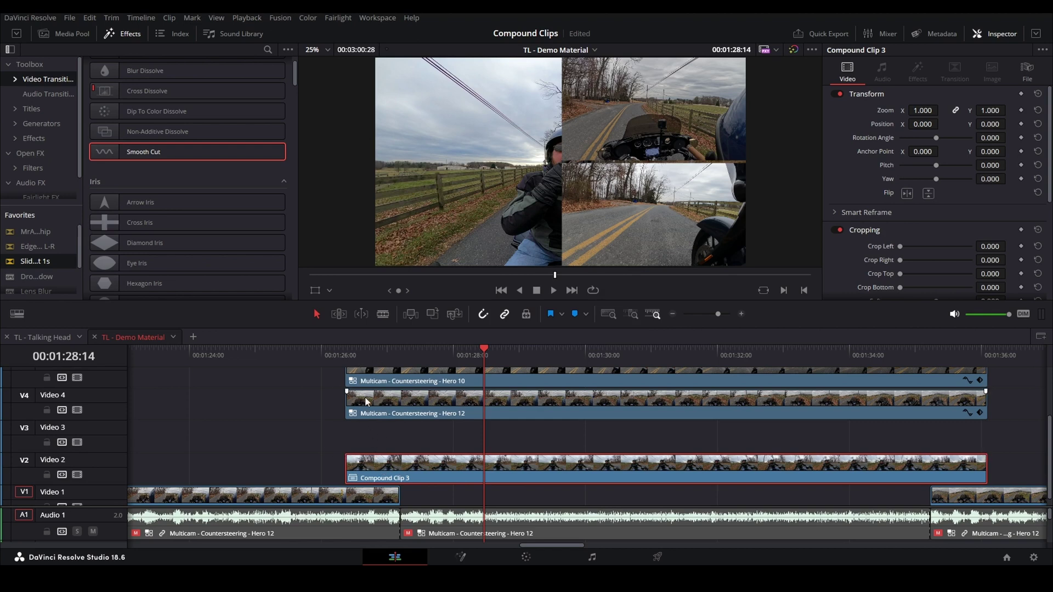
{"action": "left_click_drag", "start_coordinate": [328, 375], "coordinate": [379, 428]}
- At 01:27:06, set Compound Clip 3 to zoom 0.75, Position X -747 and Crop Right 383
{"action": "left_click", "coordinate": [404, 362]}
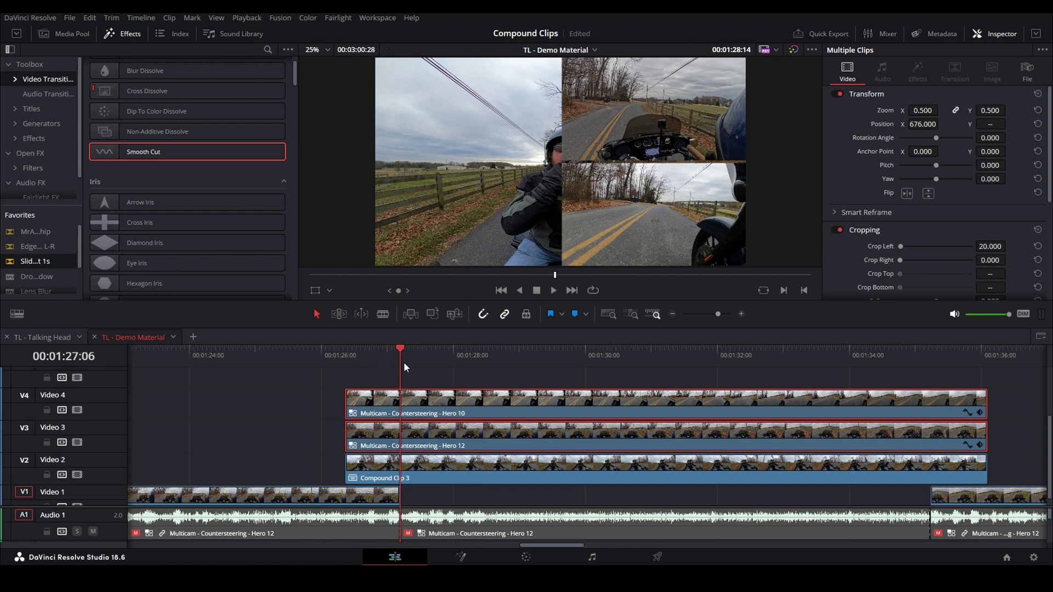
{"action": "left_click", "coordinate": [426, 473]}
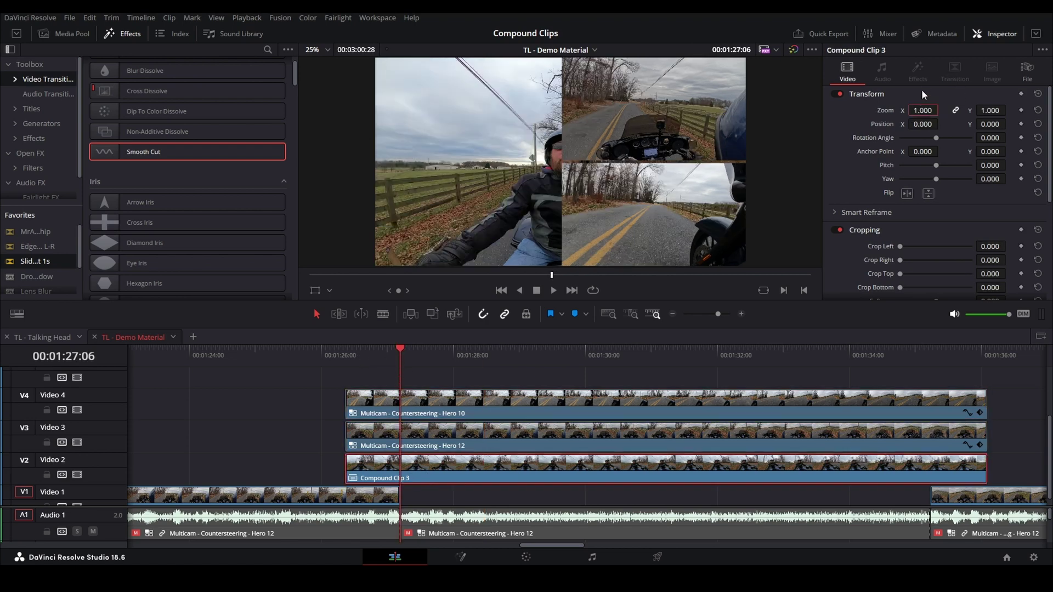
{"action": "type", "text": ".75"}
{"action": "key", "text": "Return"}
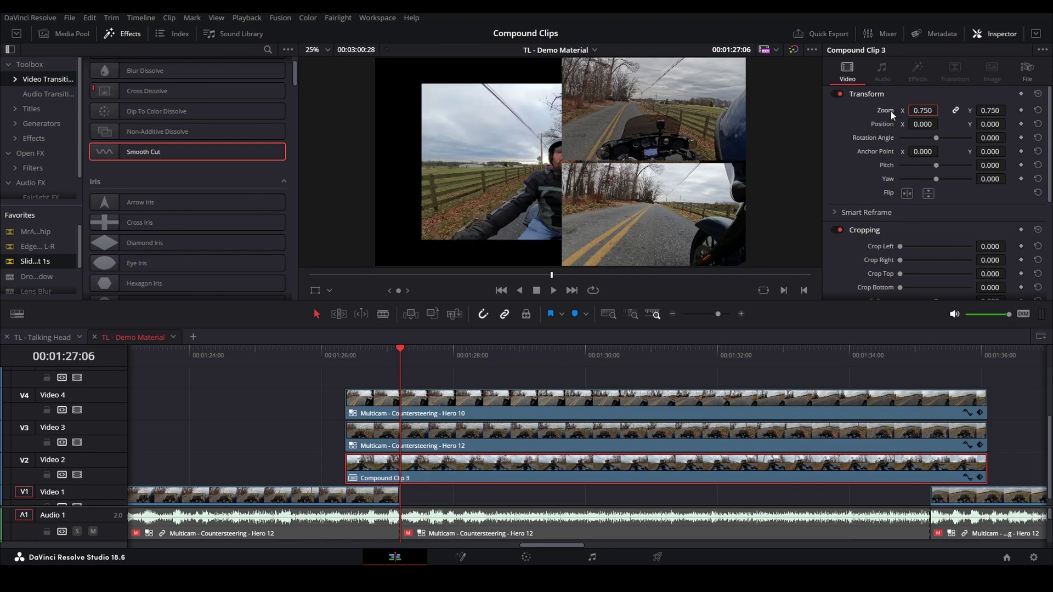
{"action": "left_click_drag", "start_coordinate": [921, 124], "coordinate": [876, 124]}
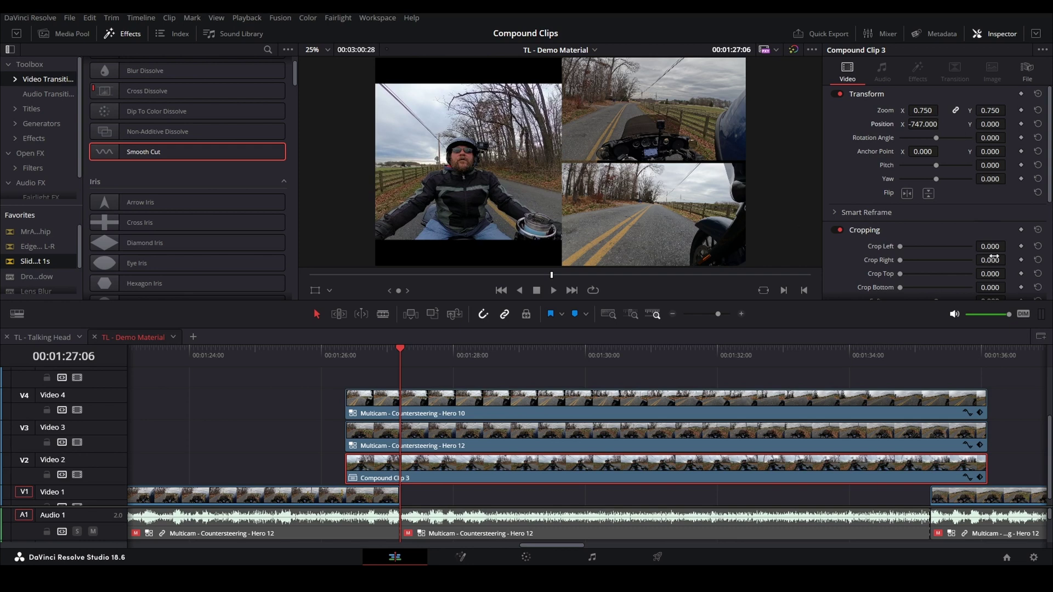
{"action": "left_click_drag", "start_coordinate": [1010, 260], "coordinate": [1011, 260]}
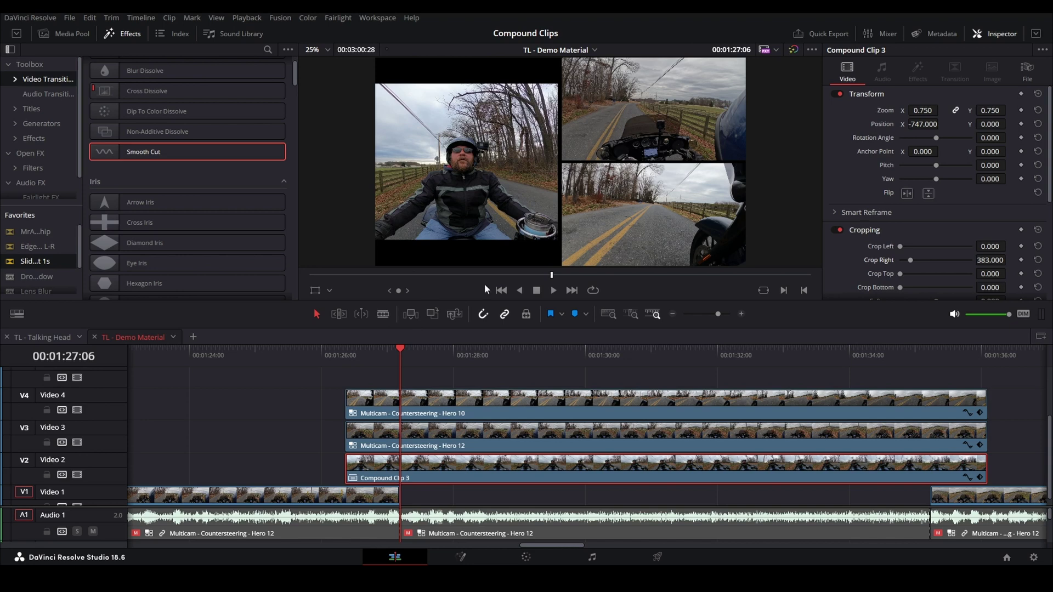
{"action": "left_click_drag", "start_coordinate": [318, 399], "coordinate": [449, 472]}
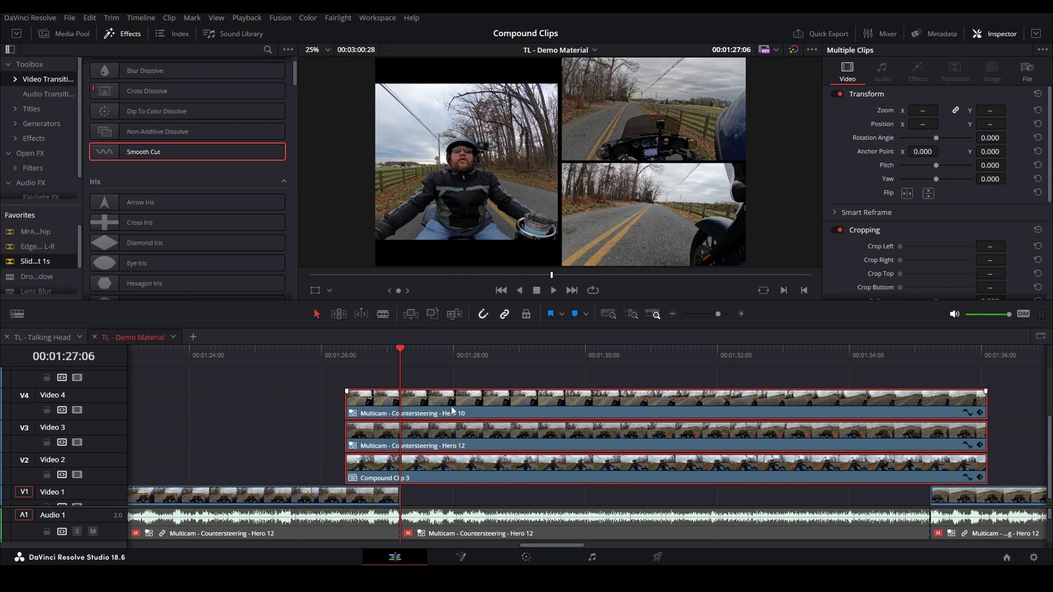
- Nest both Hero clips and Compound Clip 3 into Compound Clip 4
{"action": "right_click", "coordinate": [455, 463]}
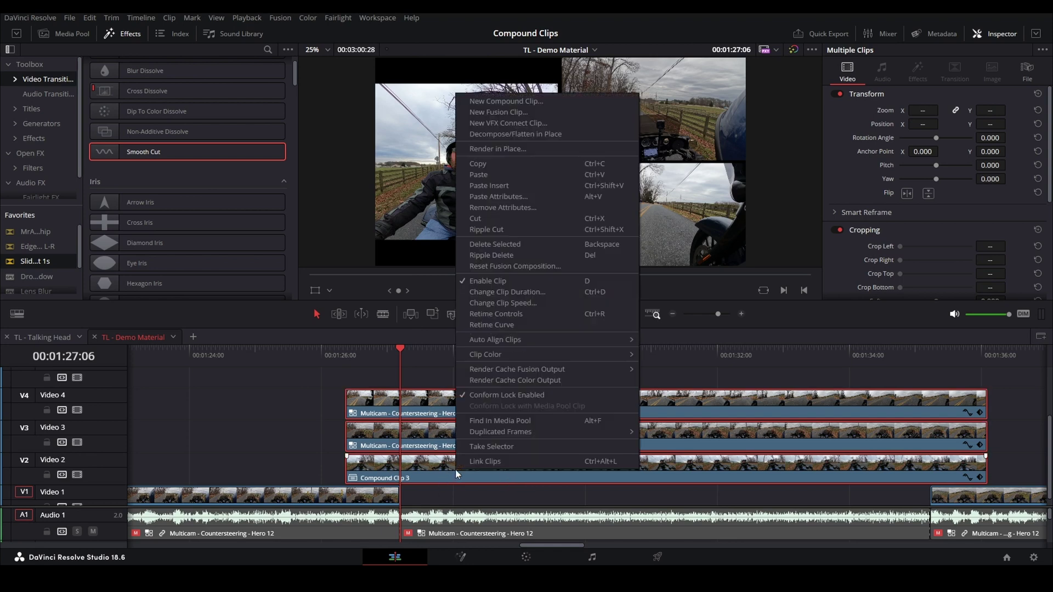
{"action": "left_click", "coordinate": [501, 101]}
{"action": "left_click", "coordinate": [602, 331]}
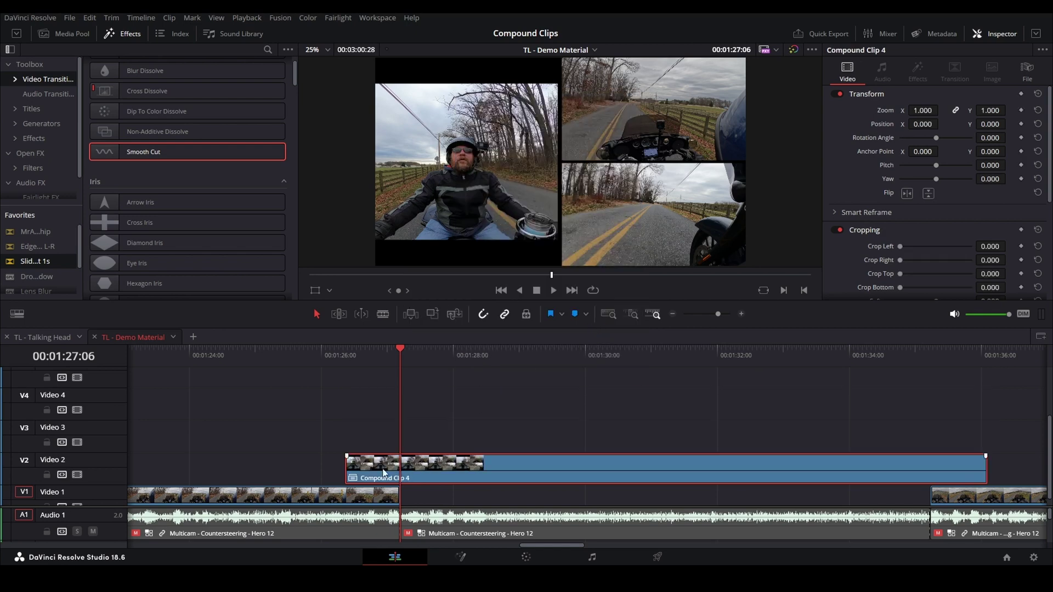
- Trim Compound Clip 4 back to the gap and move it onto Video 1 between the Hero 12 clips
{"action": "left_click_drag", "start_coordinate": [346, 467], "coordinate": [402, 463]}
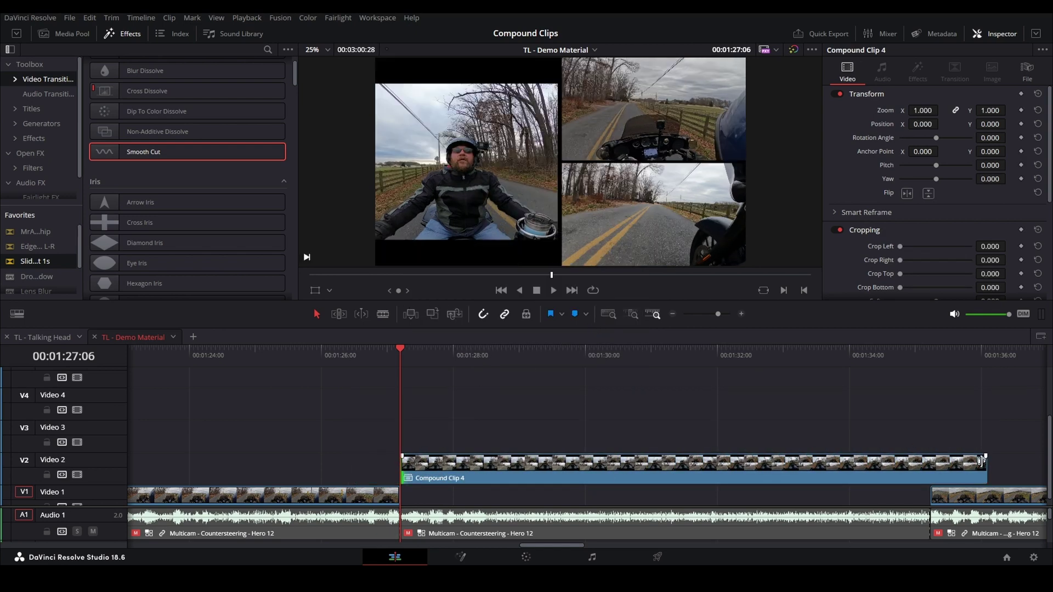
{"action": "left_click_drag", "start_coordinate": [986, 466], "coordinate": [928, 469]}
{"action": "left_click_drag", "start_coordinate": [814, 482], "coordinate": [826, 502]}
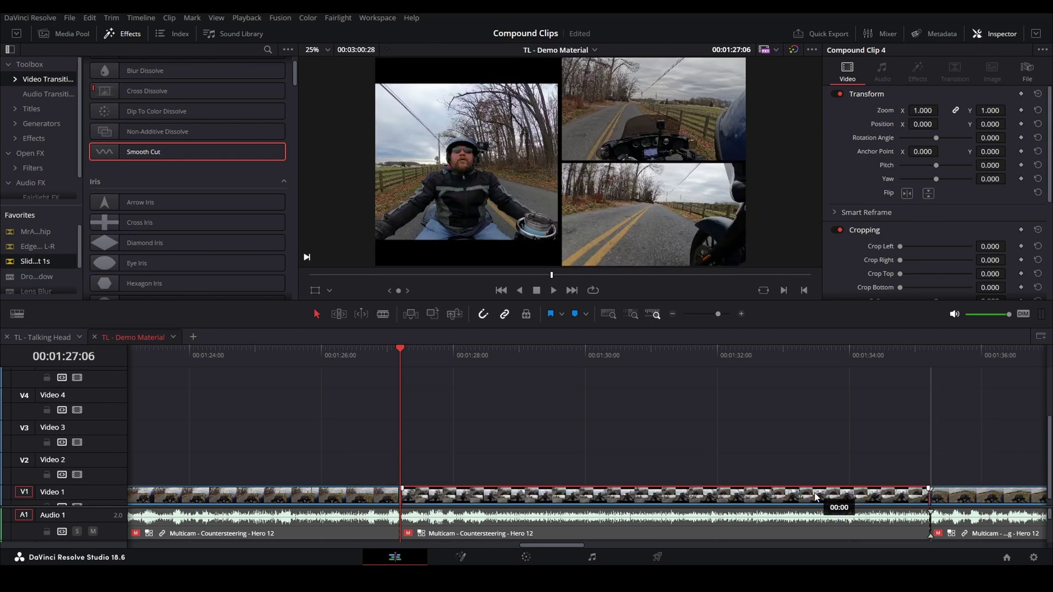
{"action": "left_click", "coordinate": [491, 464]}
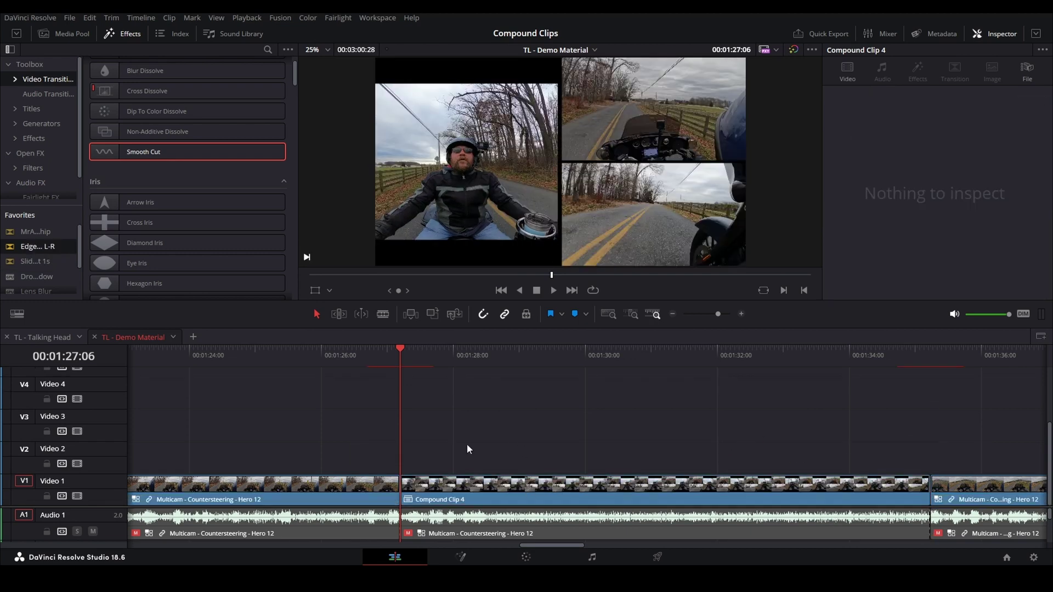
- Add Edge Wipe L-R transitions at both ends of Compound Clip 4 and play back the incoming wipe
{"action": "left_click_drag", "start_coordinate": [37, 248], "coordinate": [383, 493]}
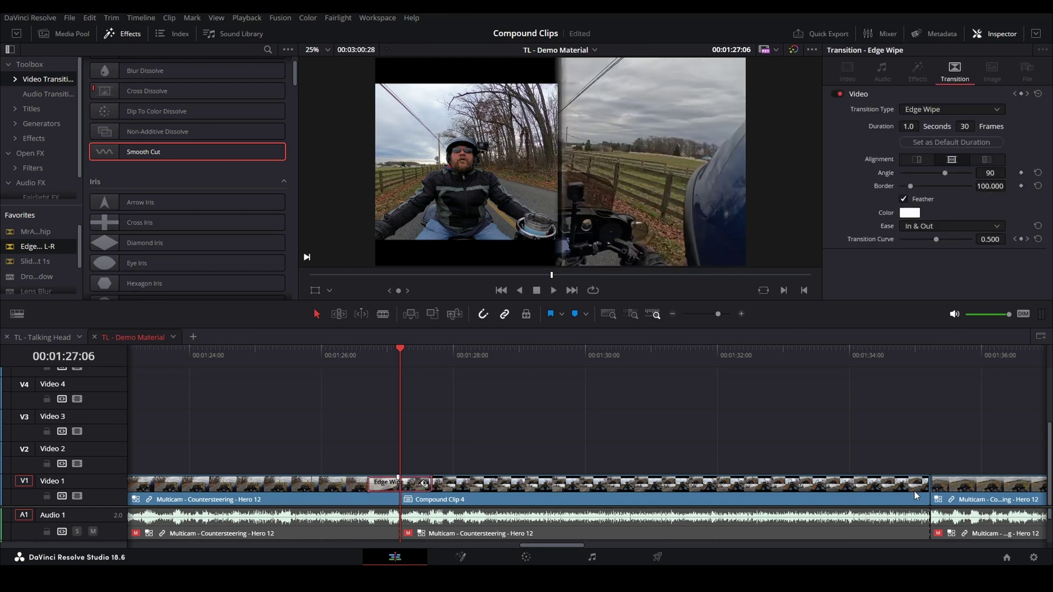
{"action": "key", "text": "ctrl+t"}
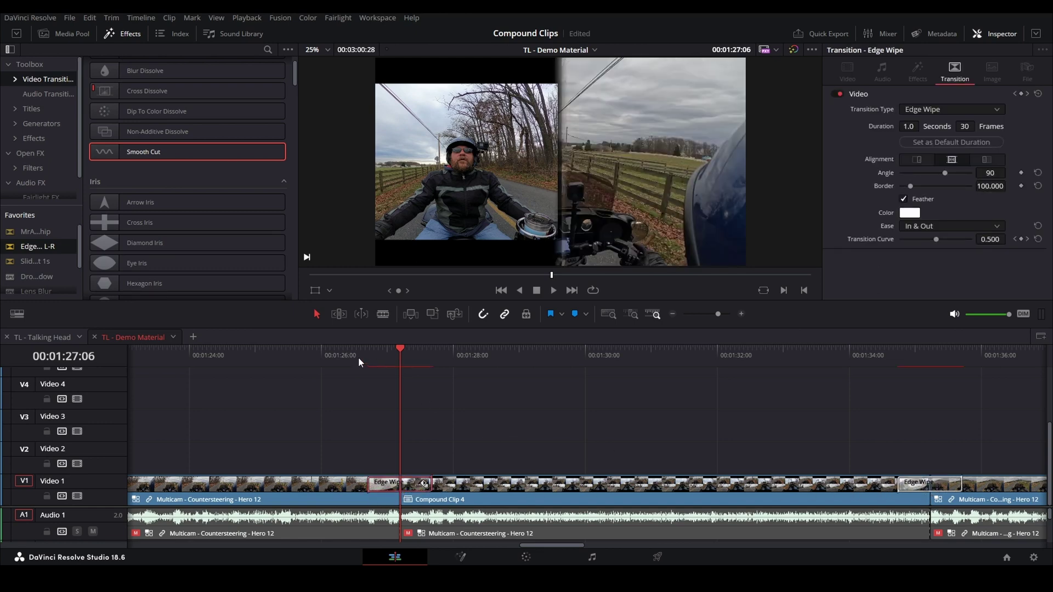
{"action": "left_click", "coordinate": [331, 352]}
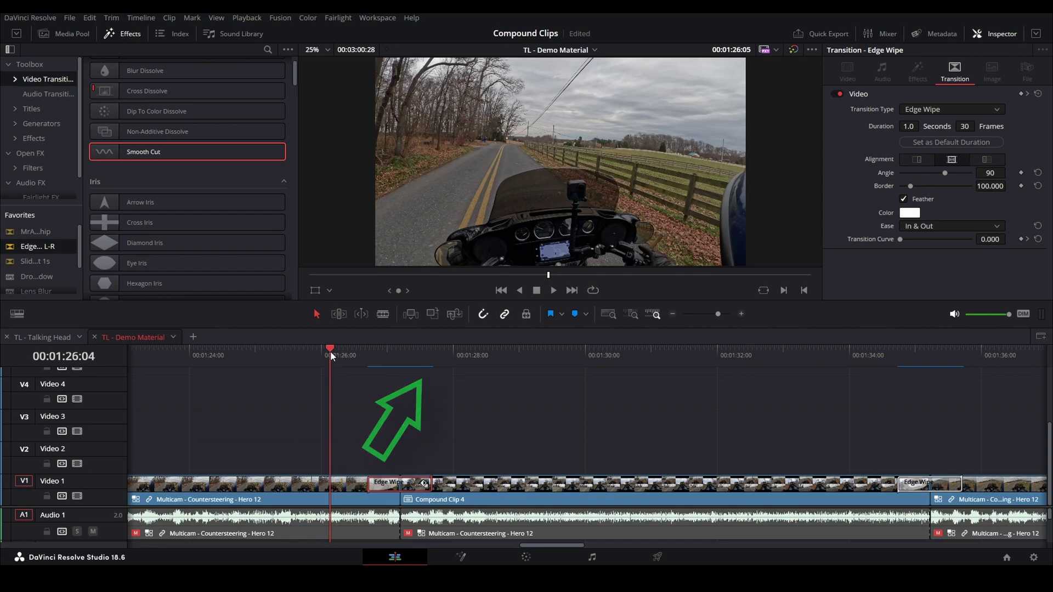
{"action": "key", "text": "space"}
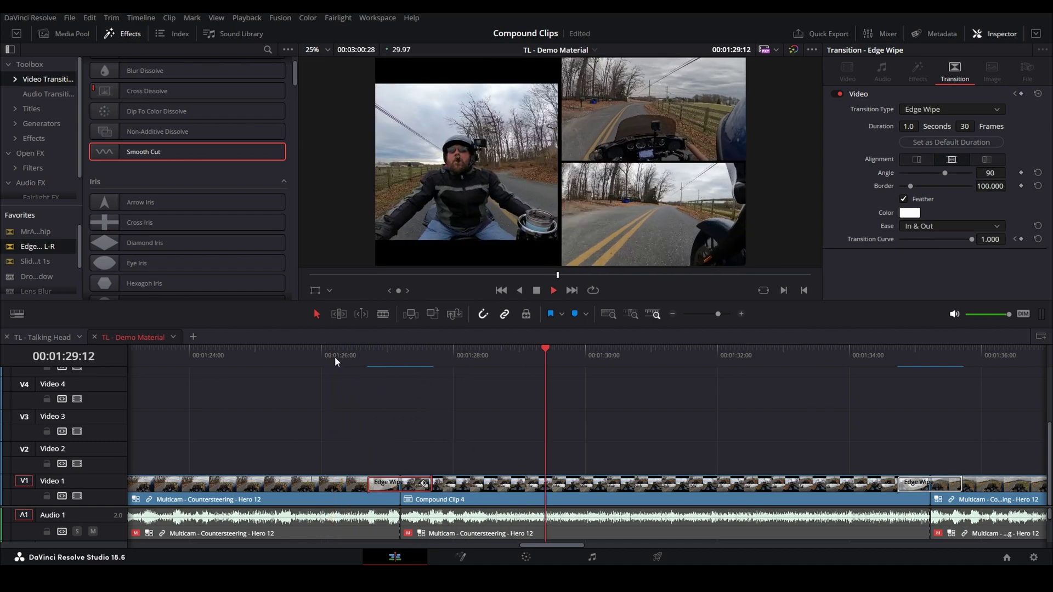
{"action": "left_click", "coordinate": [335, 357]}
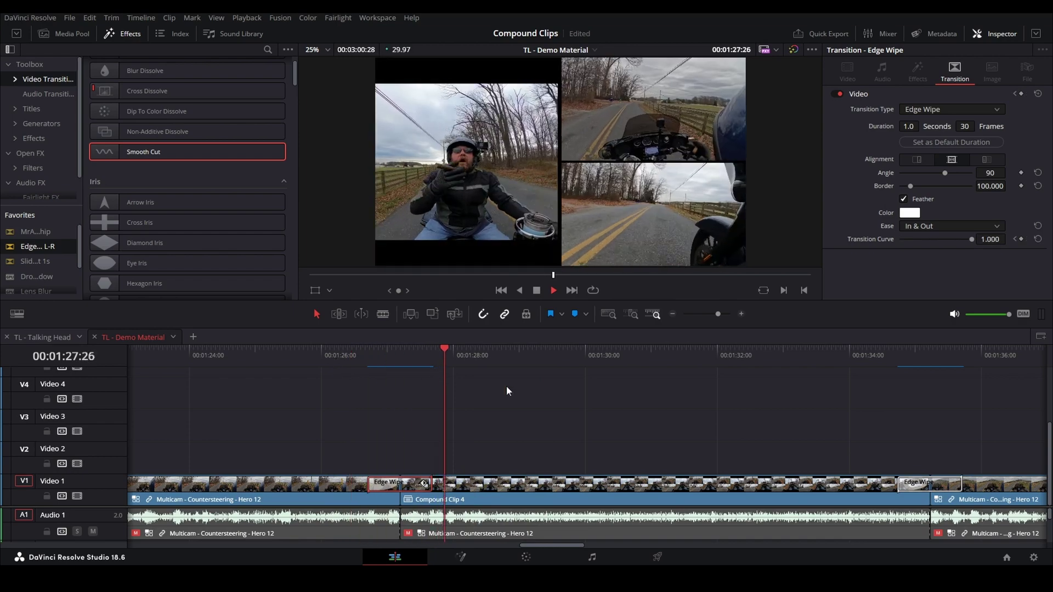
{"action": "key", "text": "space"}
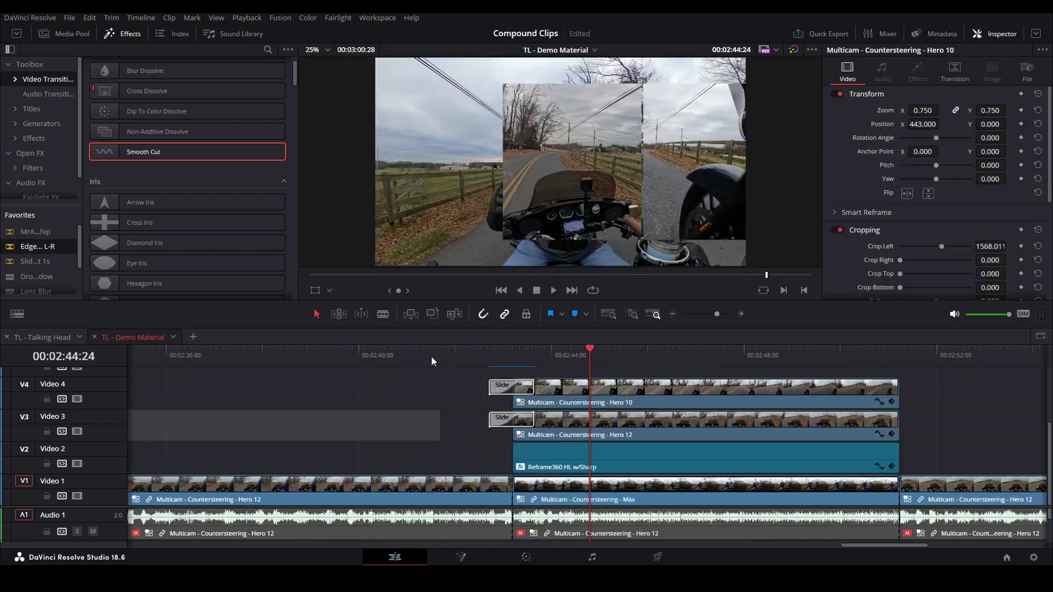
{"action": "left_click", "coordinate": [442, 354]}
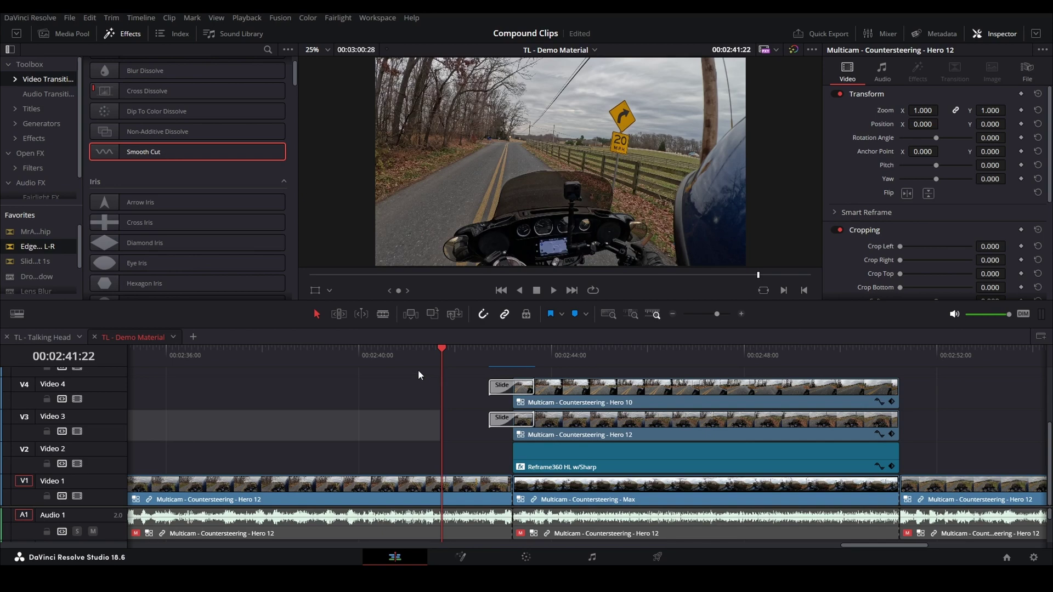
- Play back the Slide transition section twice to review it
{"action": "key", "text": "space"}
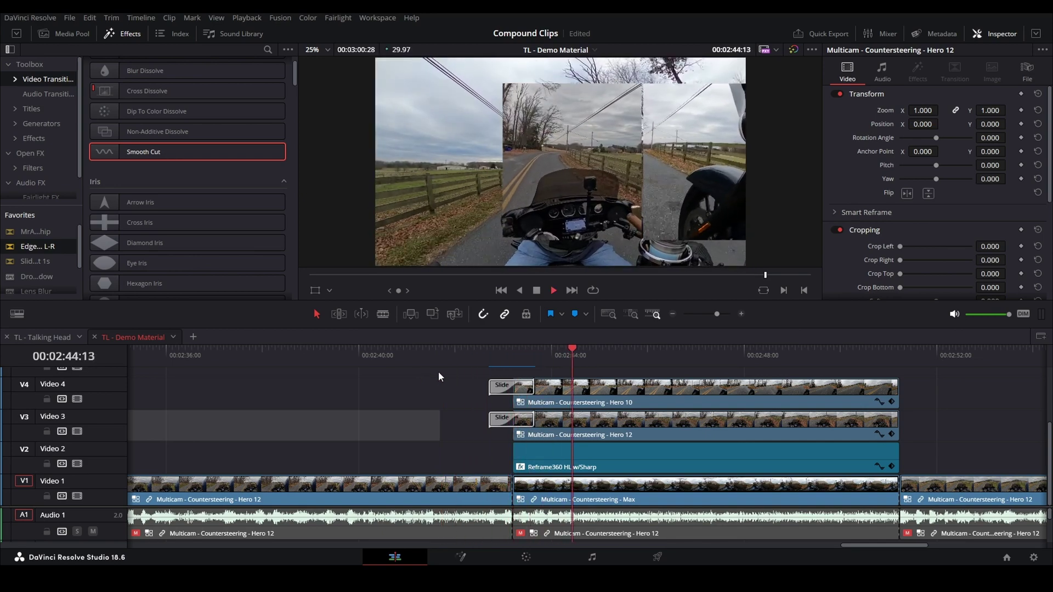
{"action": "key", "text": "space"}
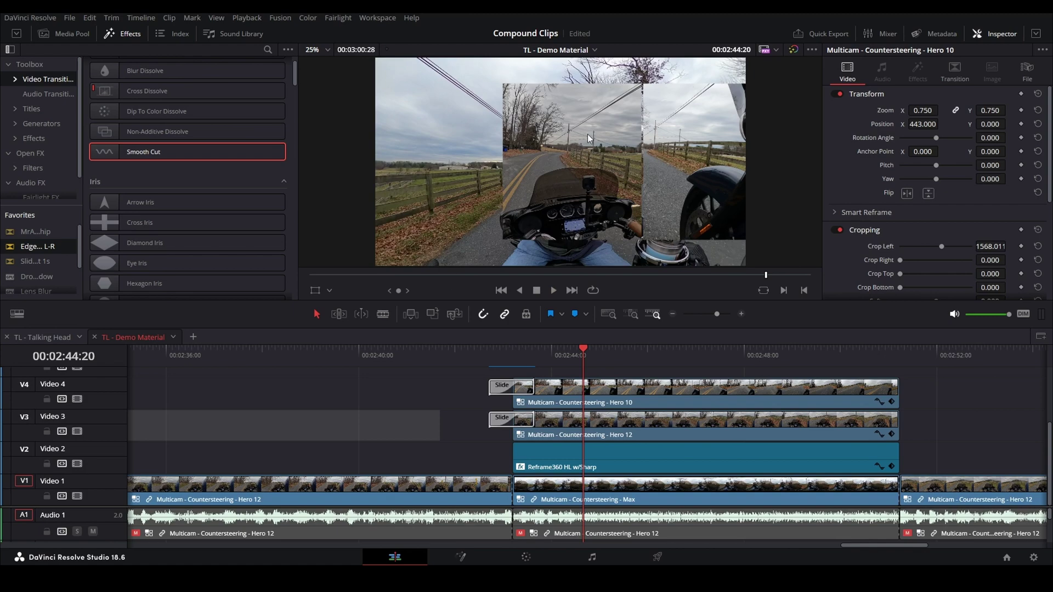
{"action": "left_click", "coordinate": [459, 357]}
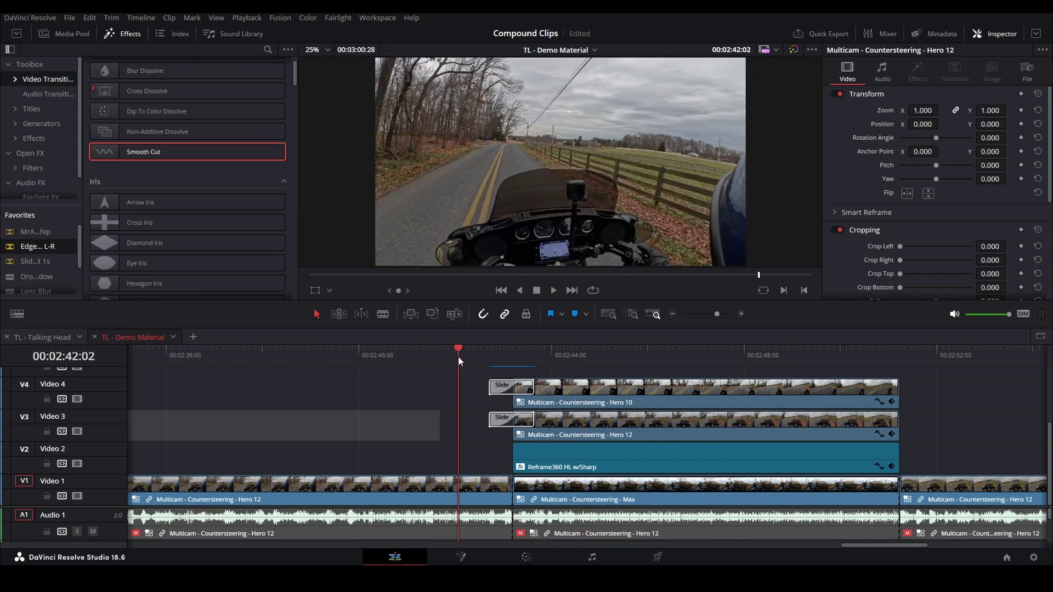
{"action": "key", "text": "space"}
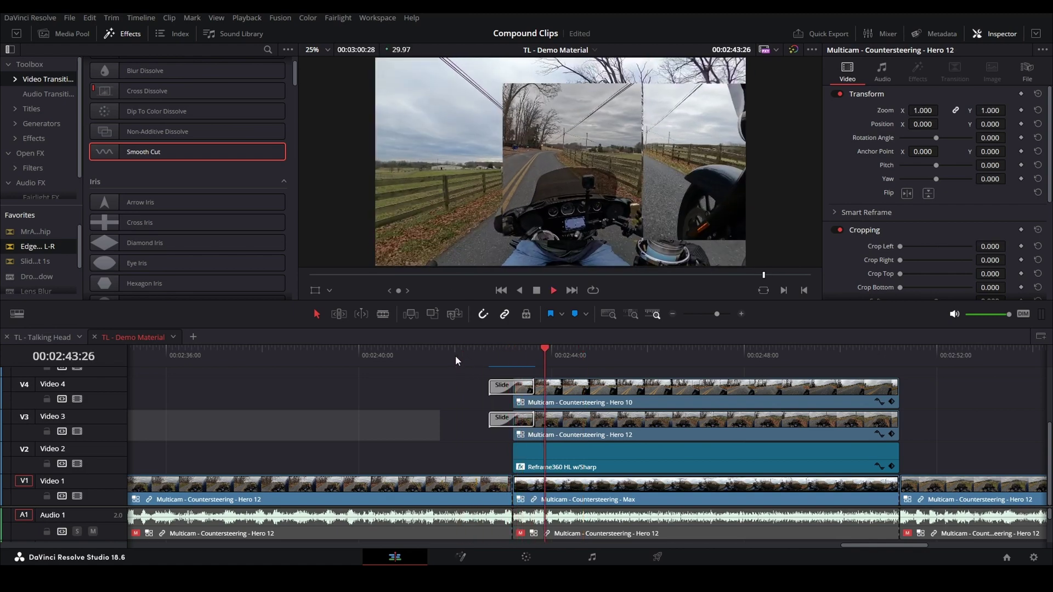
{"action": "key", "text": "space"}
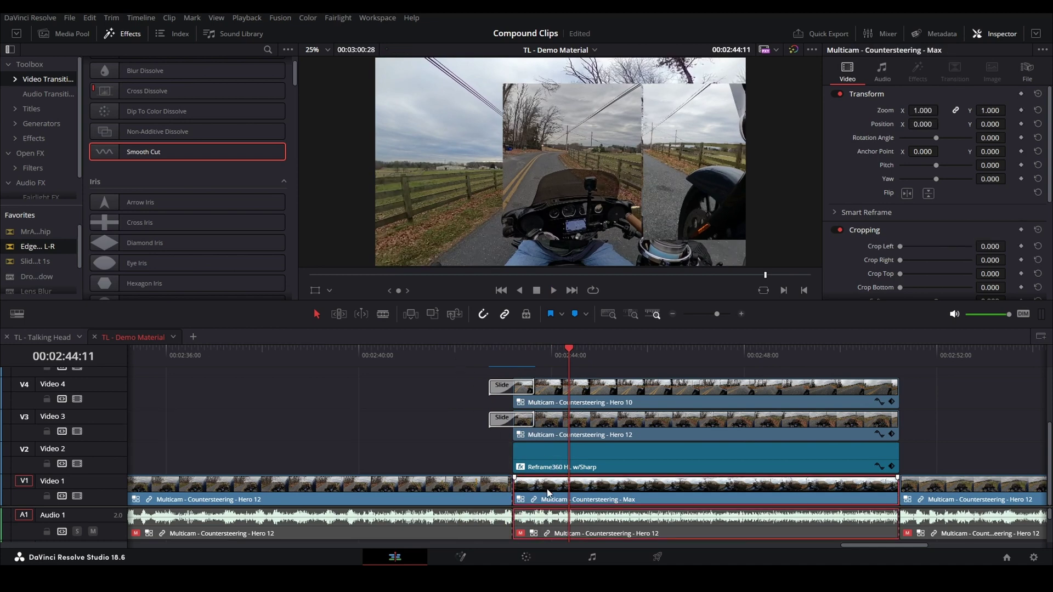
- Unlink the Max clip from its audio and raise the four stacked clips one track with Alt+Up
{"action": "right_click", "coordinate": [548, 488]}
{"action": "left_click", "coordinate": [571, 476]}
{"action": "left_click_drag", "start_coordinate": [834, 376], "coordinate": [745, 495]}
{"action": "key", "text": "alt+Up"}
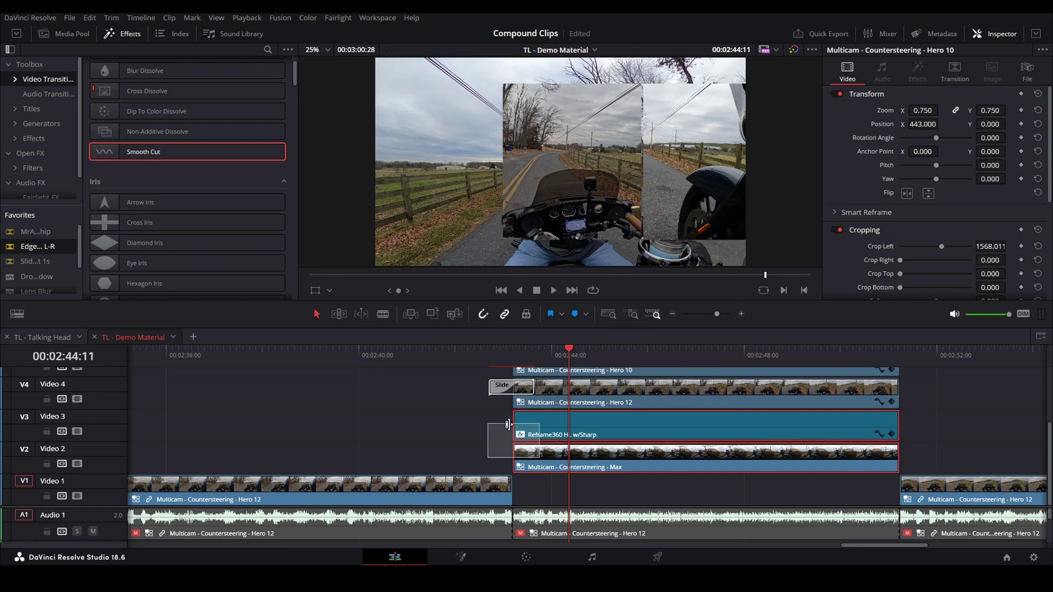
- Extend the Reframe360 and Max clips' edges for handles and nest them into Compound Clip 5
{"action": "left_click_drag", "start_coordinate": [512, 439], "coordinate": [478, 434]}
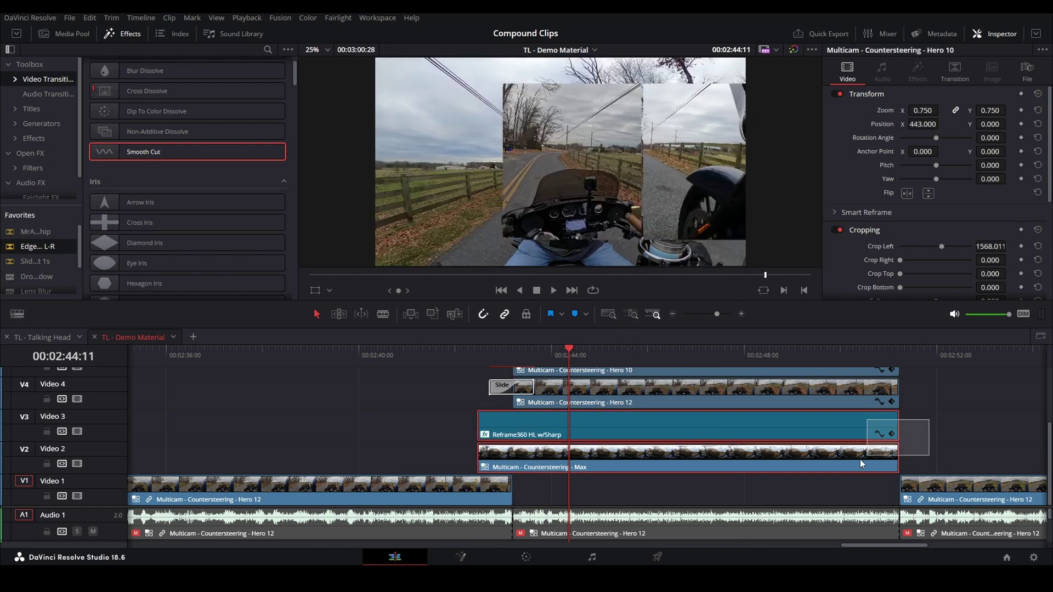
{"action": "left_click_drag", "start_coordinate": [890, 420], "coordinate": [875, 462]}
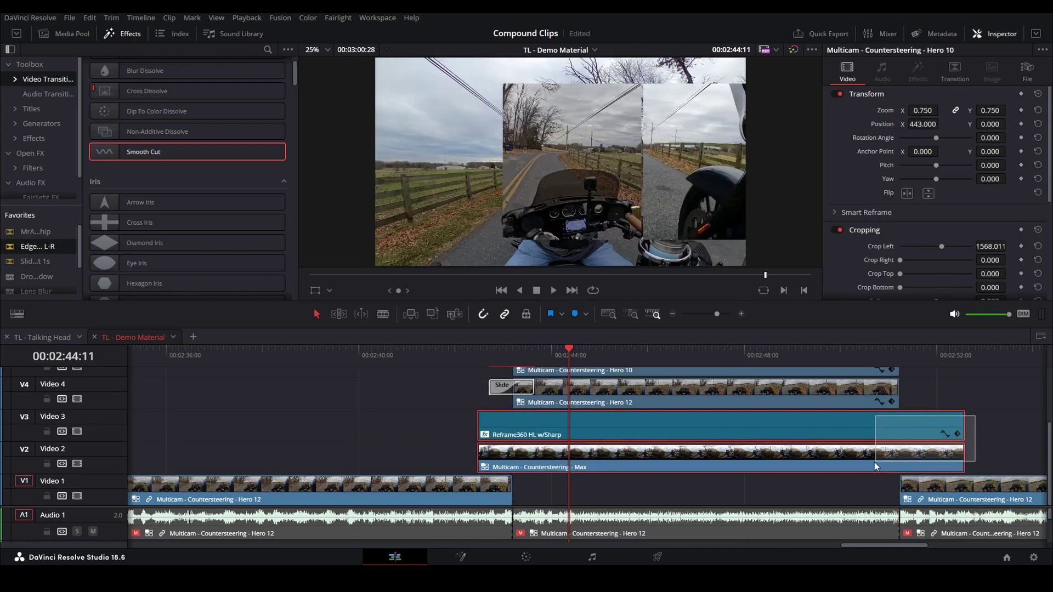
{"action": "right_click", "coordinate": [874, 462]}
{"action": "left_click", "coordinate": [910, 107]}
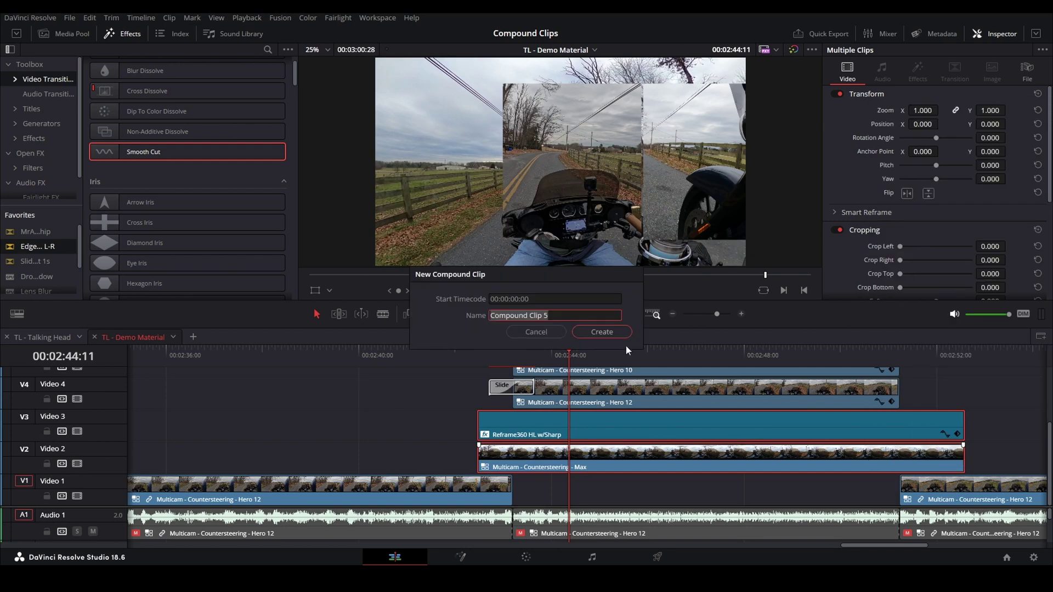
{"action": "left_click", "coordinate": [601, 331]}
- Trim Compound Clip 5 back to the cuts and copy the Video 4 Slide transition onto it
{"action": "left_click_drag", "start_coordinate": [484, 459], "coordinate": [515, 459]}
{"action": "left_click_drag", "start_coordinate": [963, 458], "coordinate": [894, 456]}
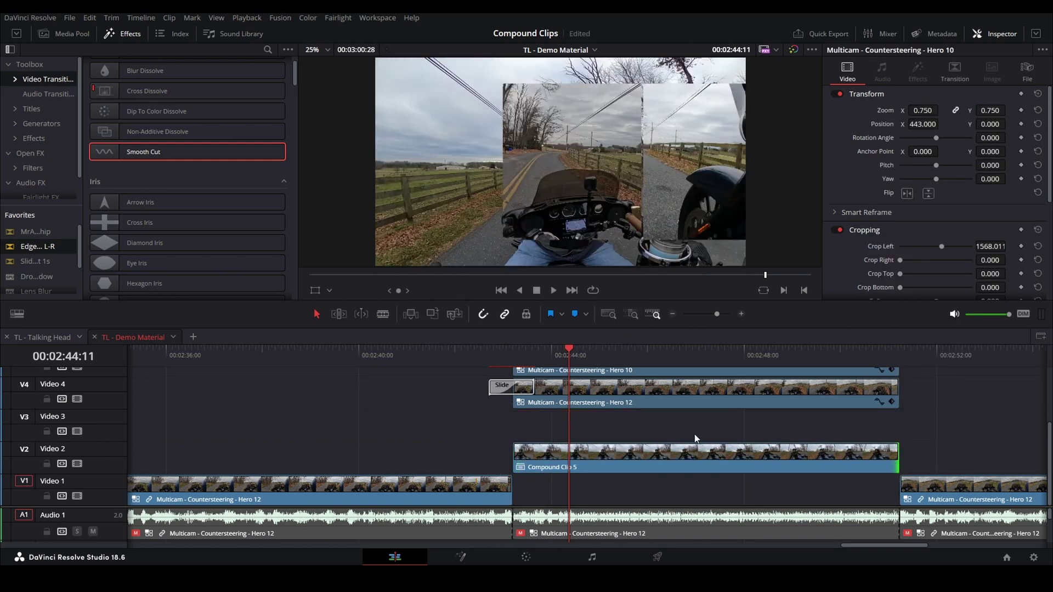
{"action": "scroll", "coordinate": [495, 436], "scroll_direction": "up", "scroll_amount": 1}
{"action": "left_click_drag", "start_coordinate": [450, 377], "coordinate": [612, 433]}
{"action": "left_click", "coordinate": [460, 431]}
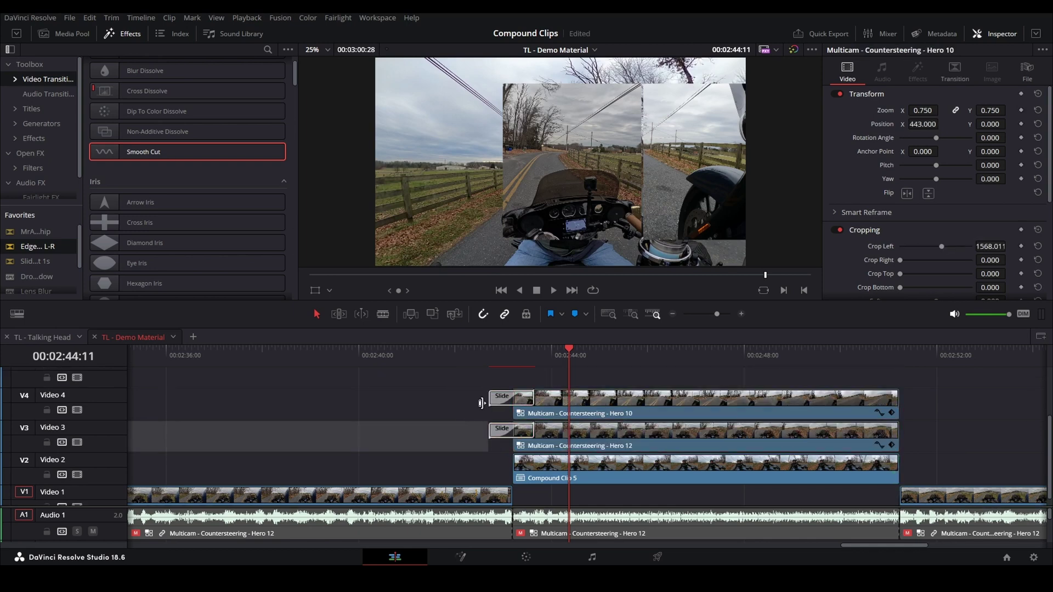
{"action": "left_click", "coordinate": [501, 400]}
{"action": "left_click_drag", "start_coordinate": [498, 398], "coordinate": [519, 466]}
- Set Compound Clip 5 to zoom 0.750, Position X -949 and crop its right side by about 666
{"action": "key", "text": "Up"}
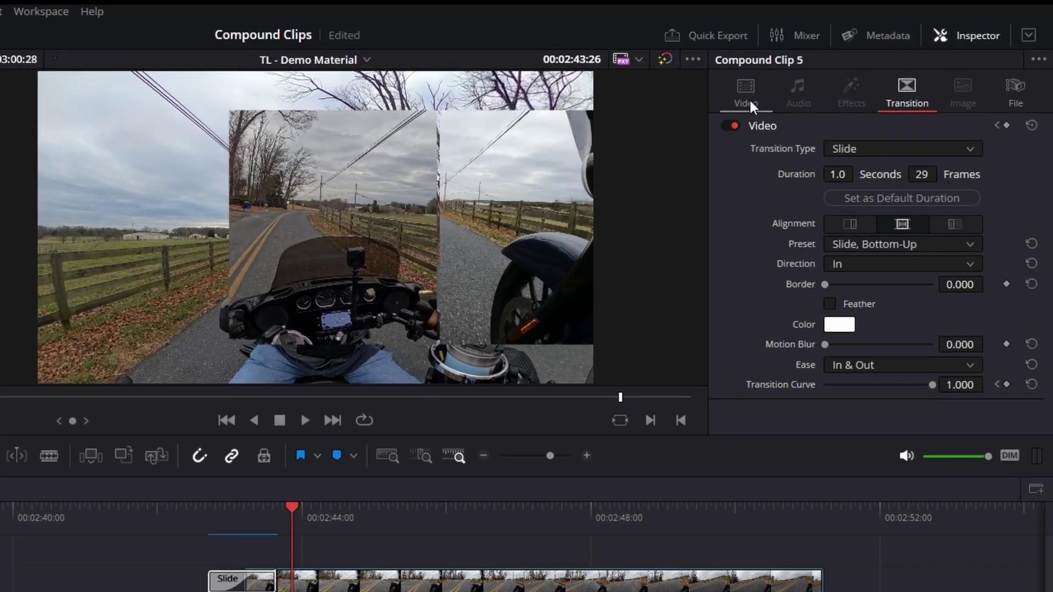
{"action": "left_click", "coordinate": [746, 98]}
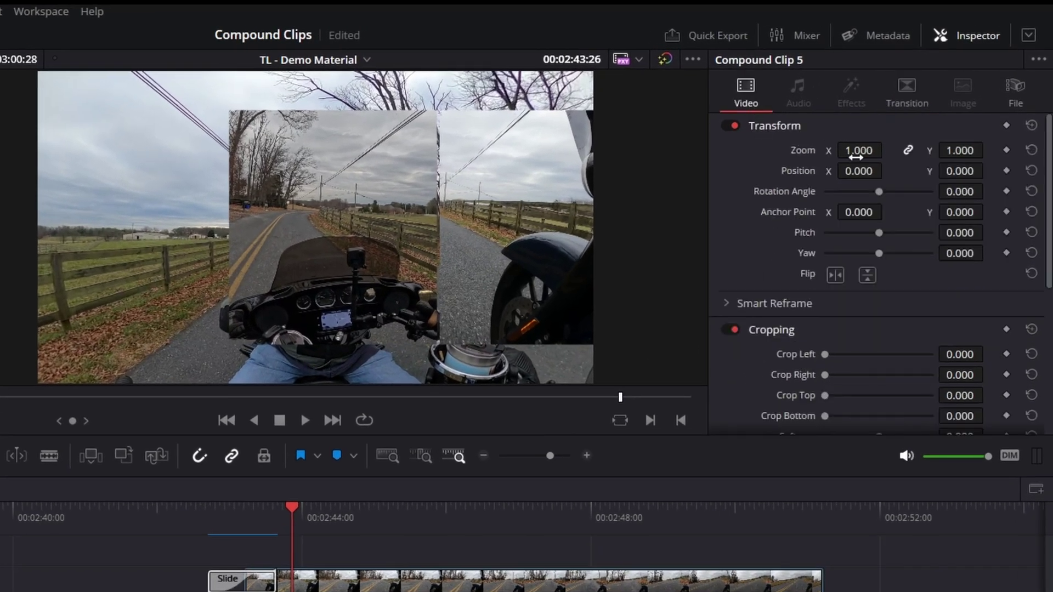
{"action": "double_click", "coordinate": [857, 150]}
{"action": "key", "text": "BackSpace"}
{"action": "type", "text": ".75"}
{"action": "key", "text": "Return"}
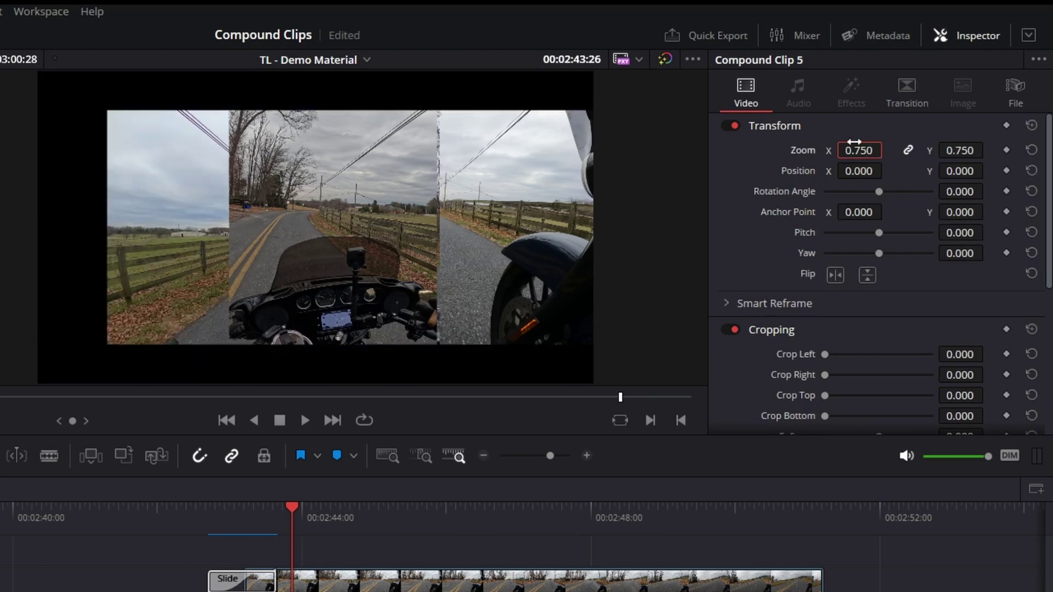
{"action": "left_click_drag", "start_coordinate": [853, 171], "coordinate": [852, 170]}
{"action": "left_click_drag", "start_coordinate": [948, 376], "coordinate": [988, 376]}
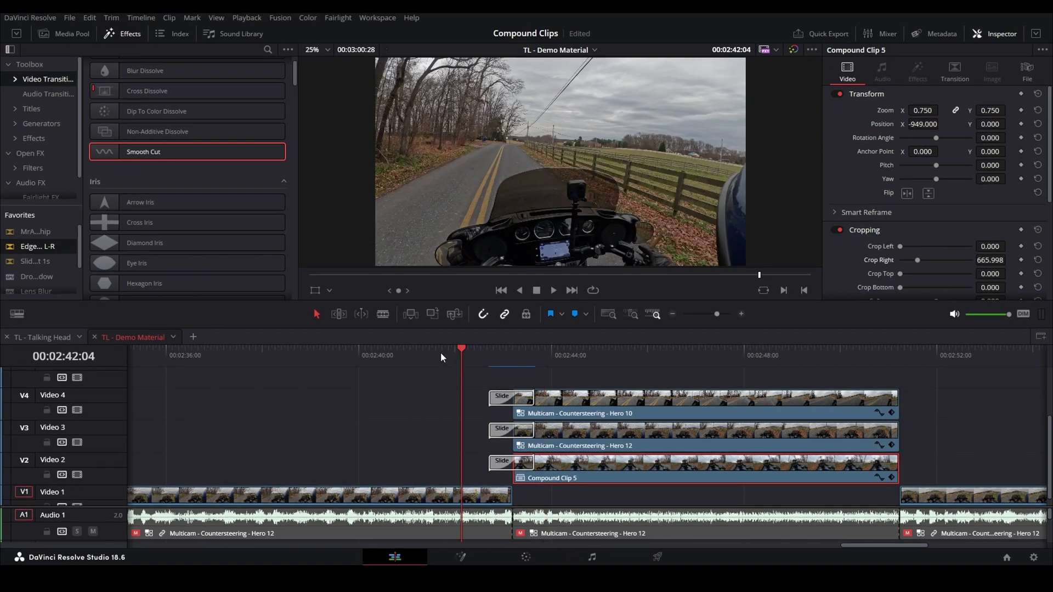
- Play the layout, then test-extend the Video 1 Hero 12 clip's end and pull it back
{"action": "key", "text": "space"}
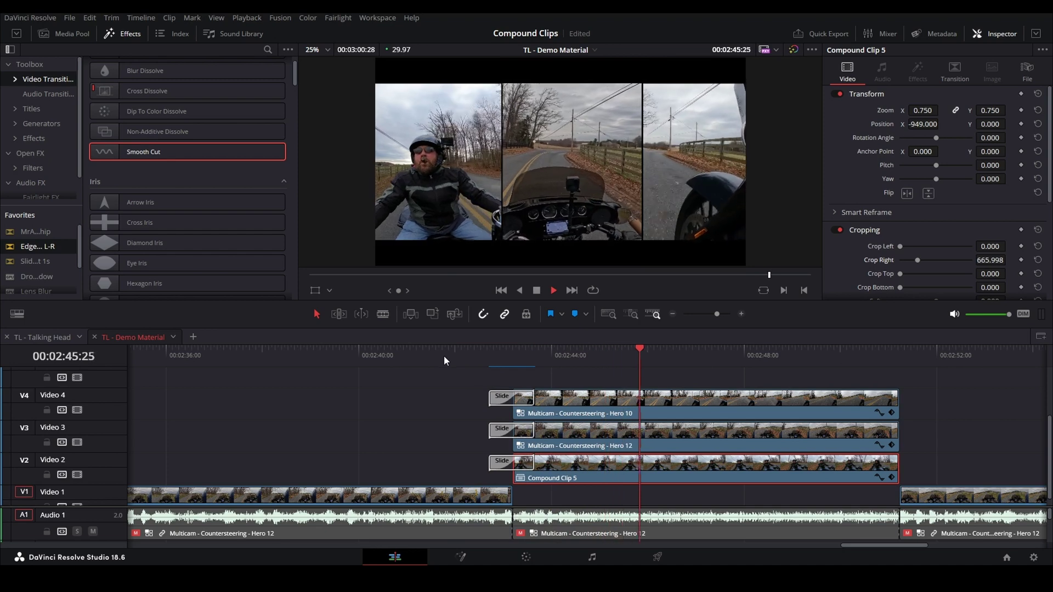
{"action": "key", "text": "space"}
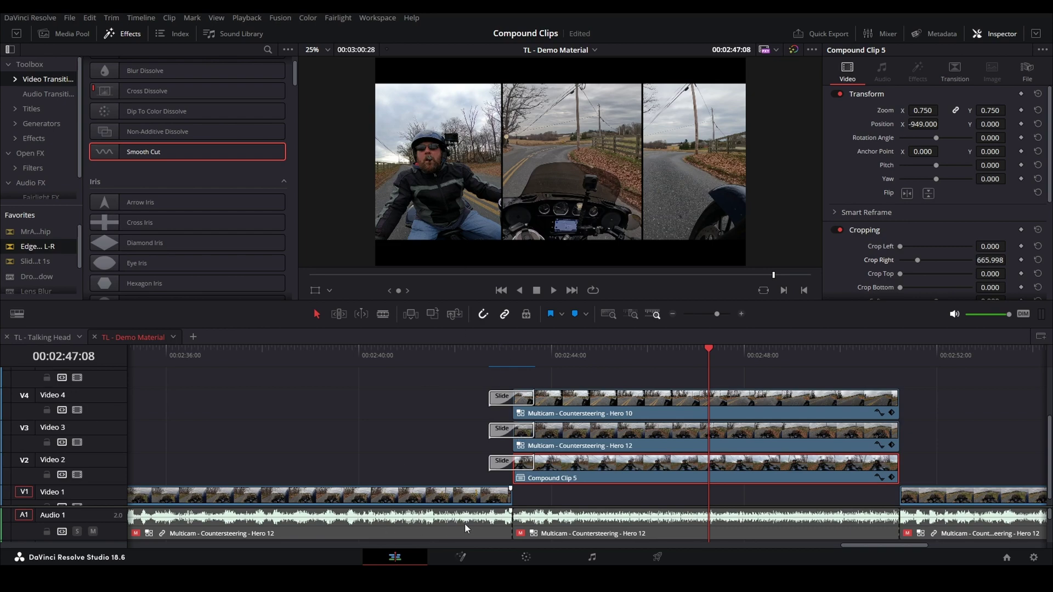
{"action": "scroll", "coordinate": [505, 500], "scroll_direction": "down", "scroll_amount": 1}
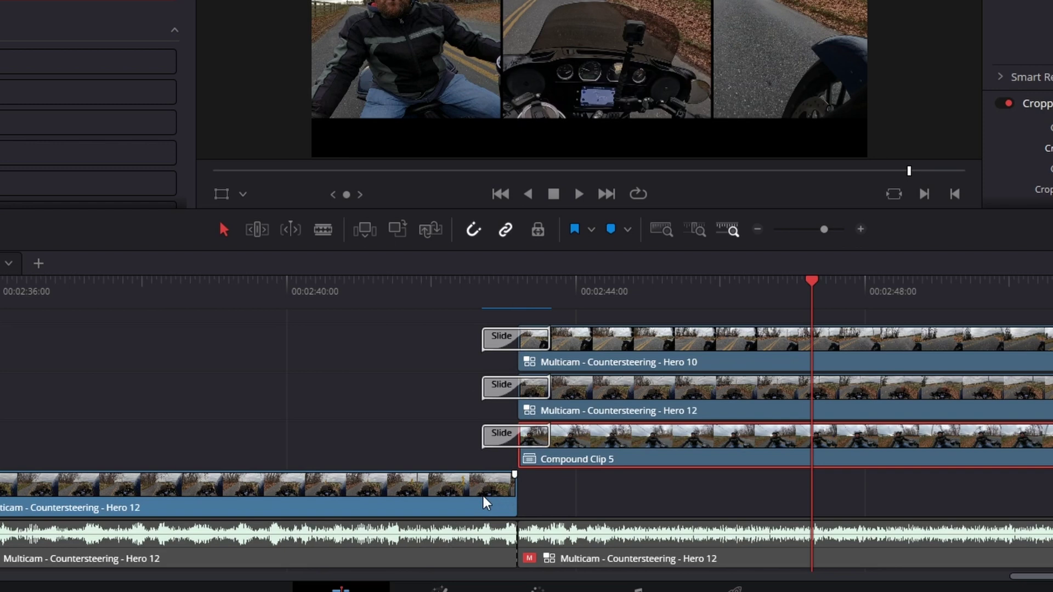
{"action": "left_click", "coordinate": [485, 501]}
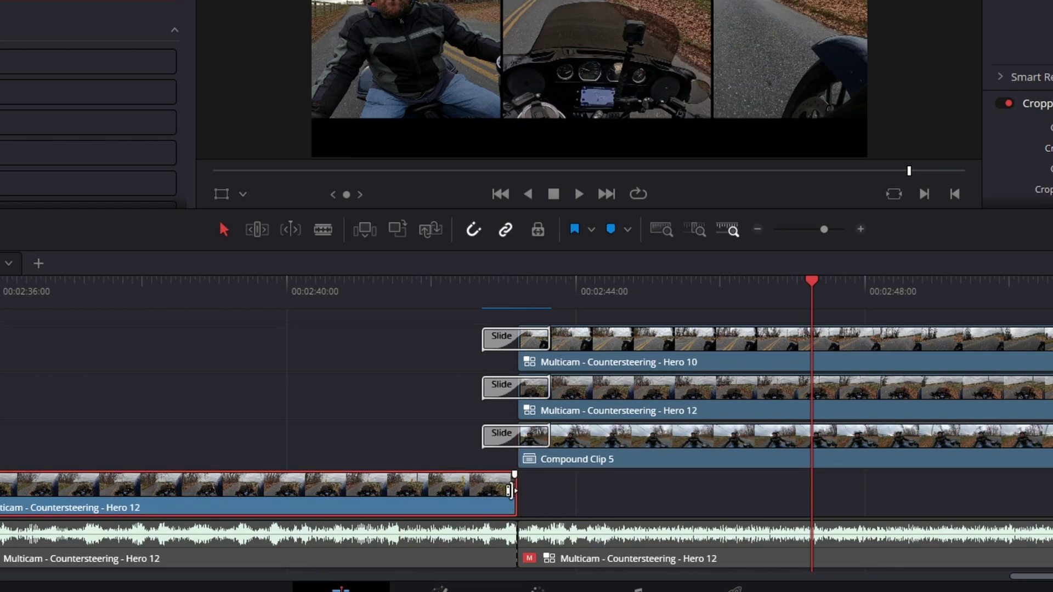
{"action": "left_click_drag", "start_coordinate": [509, 491], "coordinate": [550, 491]}
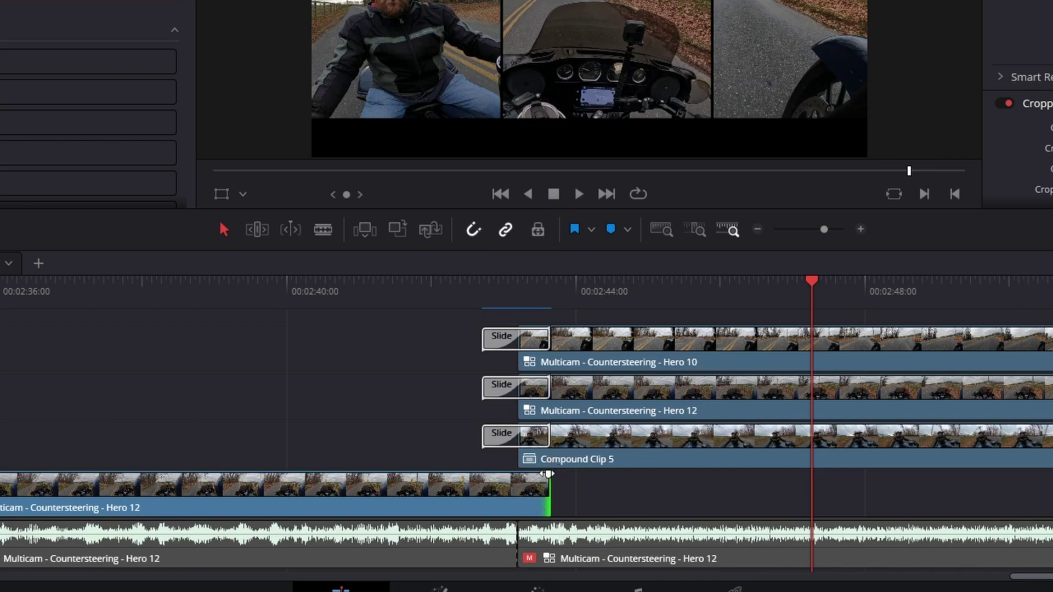
{"action": "mouse_move", "coordinate": [548, 475]}
{"action": "left_mouse_down"}
{"action": "mouse_move", "coordinate": [512, 485]}
{"action": "mouse_move", "coordinate": [549, 477]}
{"action": "left_mouse_up"}
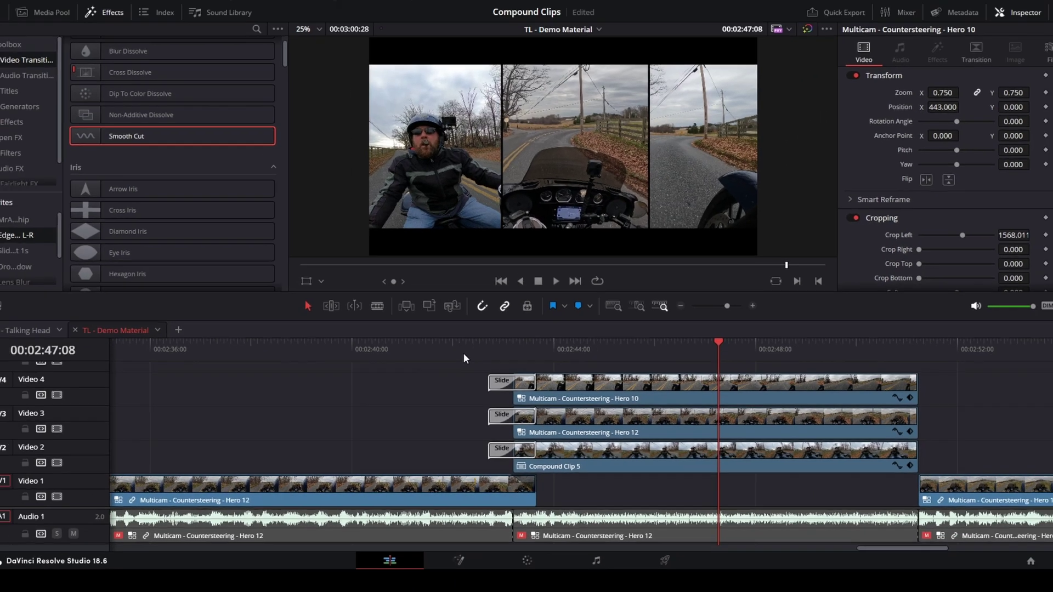
- Replay the Slide transition into the three-way layout to review it
{"action": "left_click", "coordinate": [449, 293]}
{"action": "key", "text": "space"}
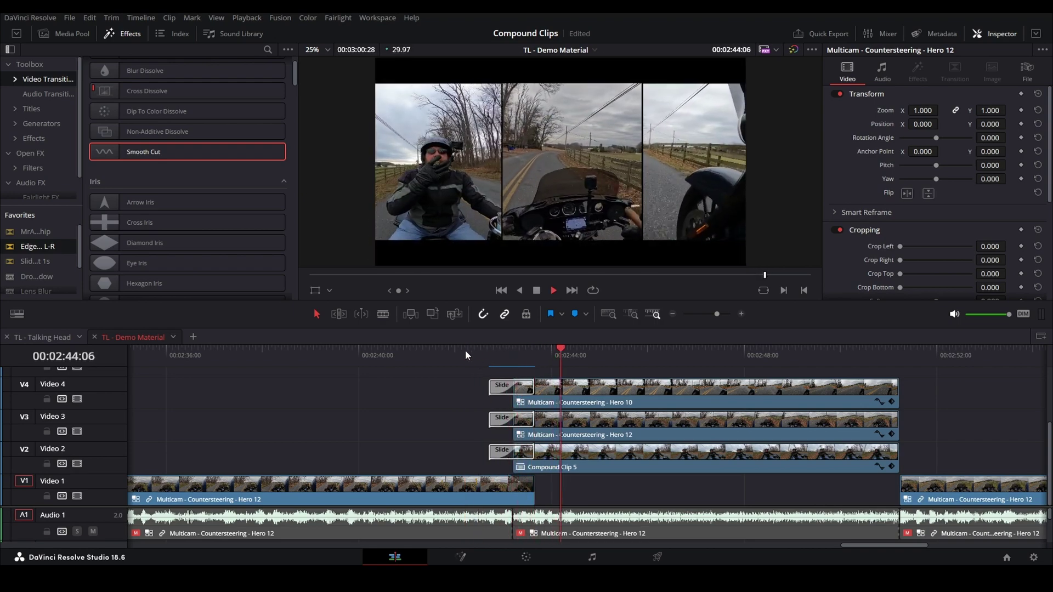
{"action": "key", "text": "space"}
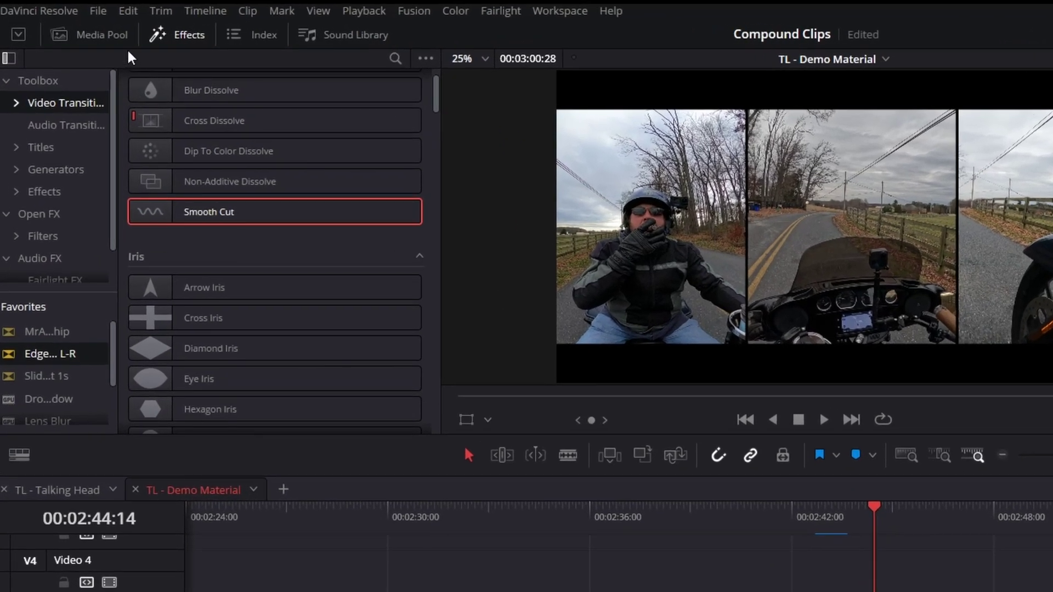
- Bring up the Media Pool with its clip list in place of the effects panel
{"action": "left_click", "coordinate": [76, 34]}
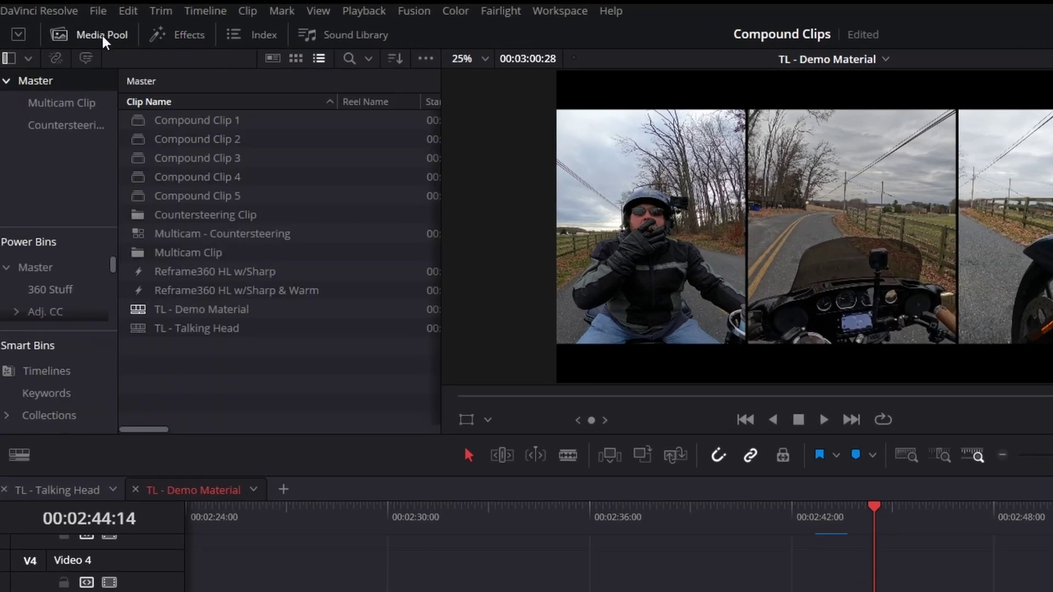
{"action": "left_click", "coordinate": [101, 34]}
{"action": "left_click", "coordinate": [101, 34]}
{"action": "left_click", "coordinate": [96, 32]}
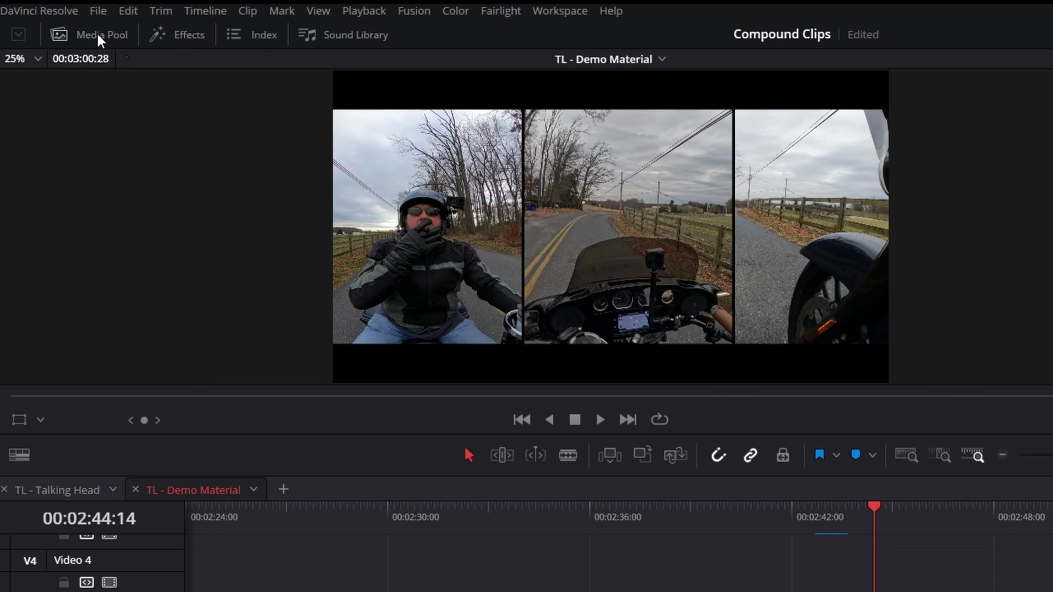
{"action": "left_click", "coordinate": [97, 31]}
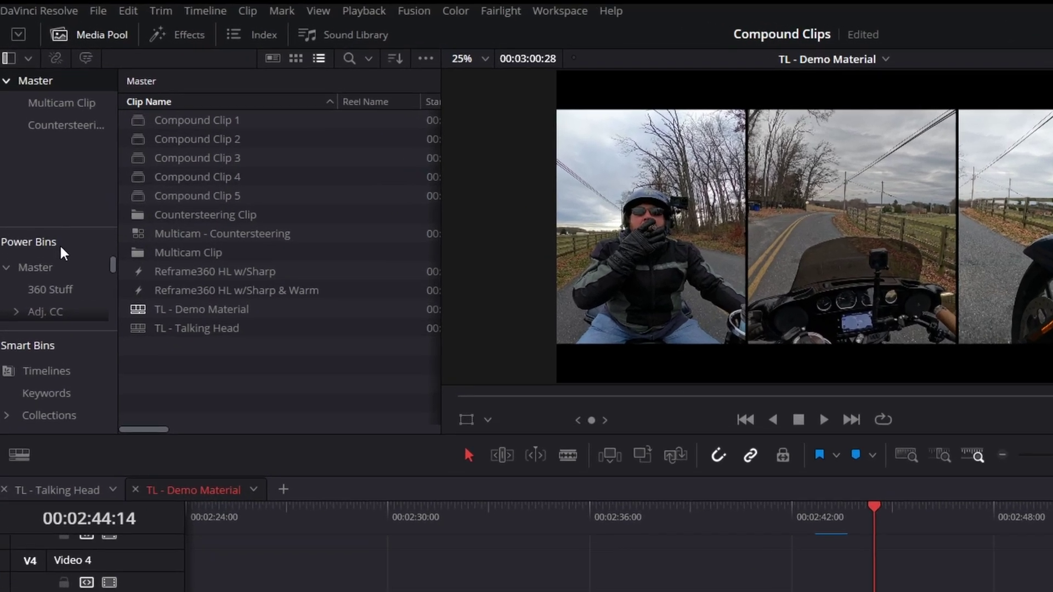
- Turn on Show Power Bins, open the 360 Stuff power bin and drag Compound Clip 5 into it
{"action": "left_click", "coordinate": [427, 57]}
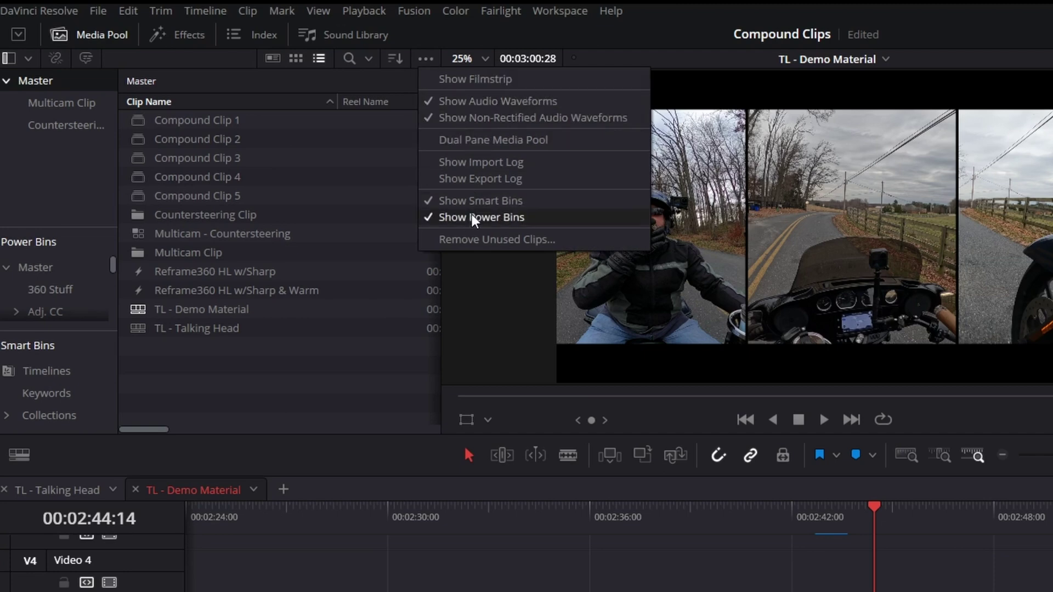
{"action": "left_click", "coordinate": [472, 217]}
{"action": "left_click", "coordinate": [426, 58]}
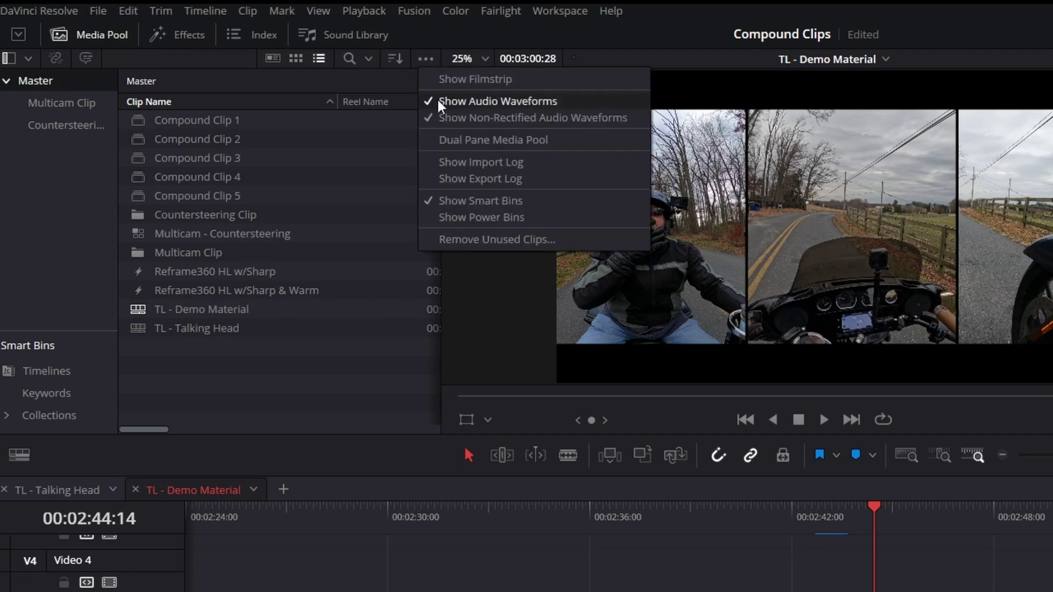
{"action": "left_click", "coordinate": [470, 218]}
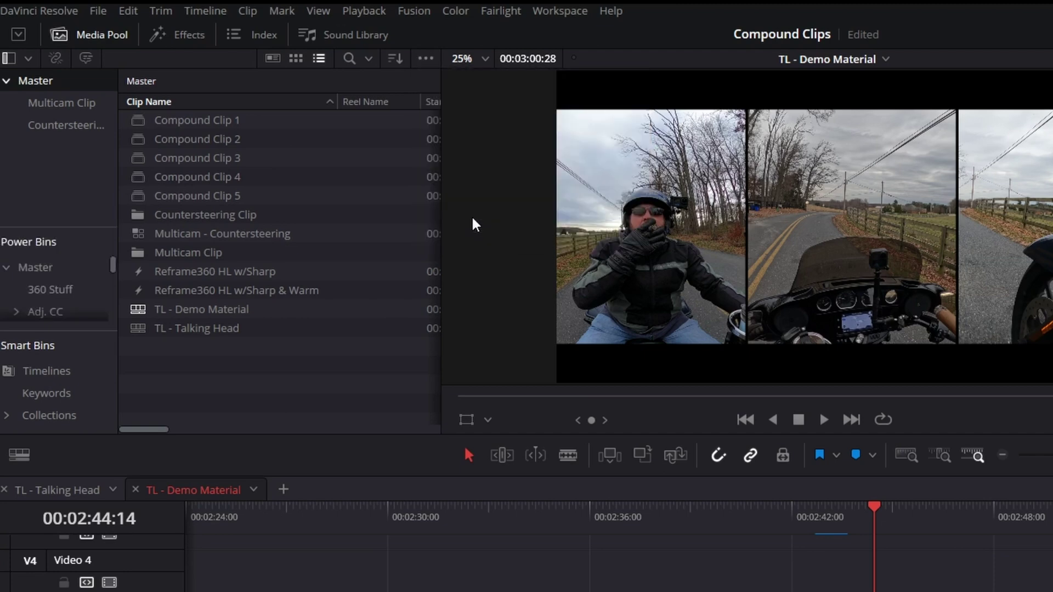
{"action": "left_click", "coordinate": [64, 291]}
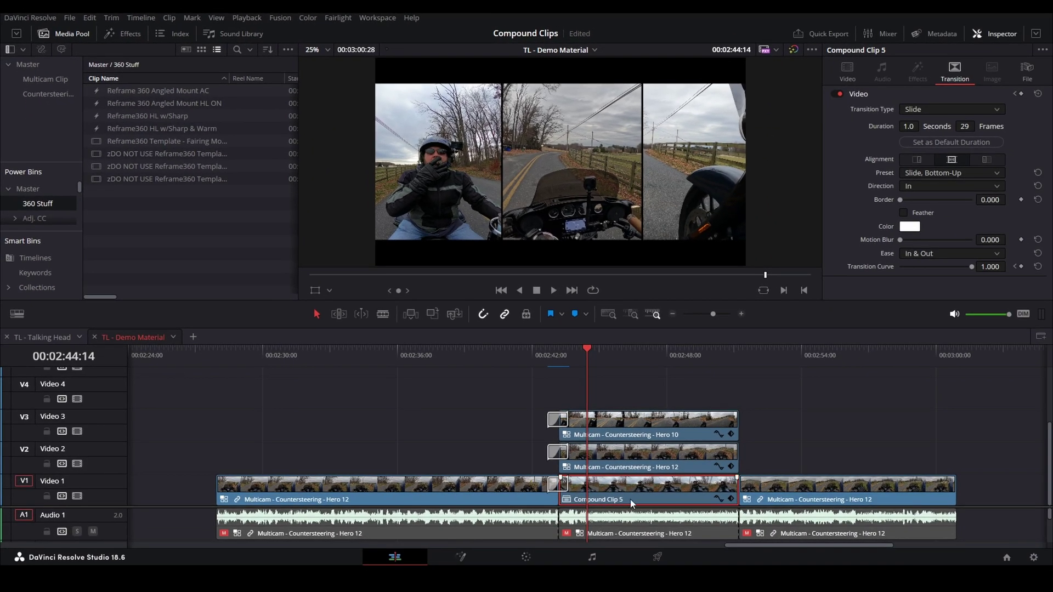
{"action": "left_click_drag", "start_coordinate": [630, 499], "coordinate": [173, 215]}
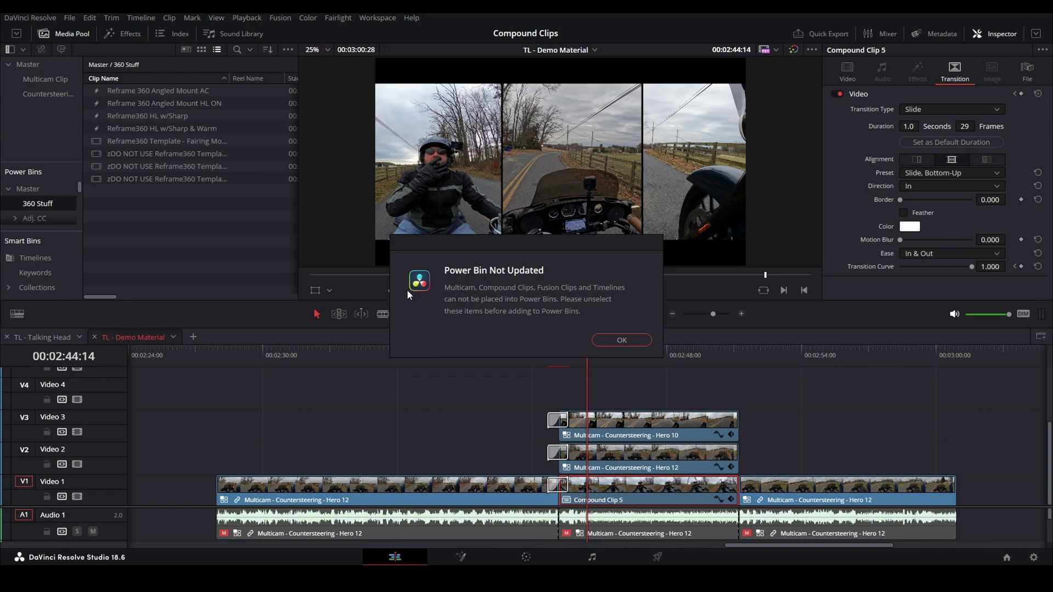
{"action": "left_click", "coordinate": [620, 342]}
{"action": "right_click", "coordinate": [519, 489]}
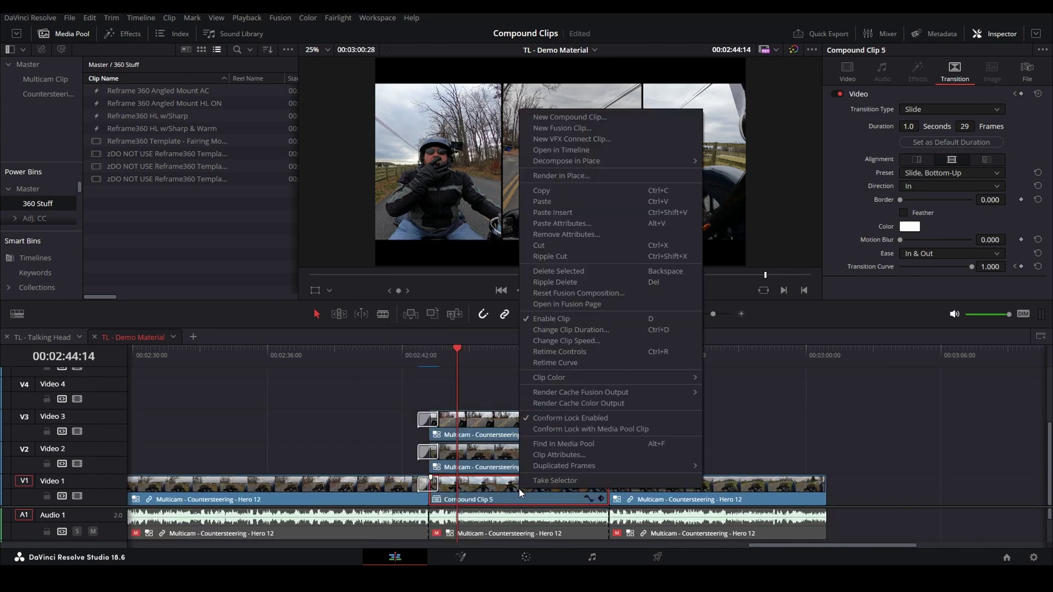
{"action": "mouse_move", "coordinate": [580, 164]}
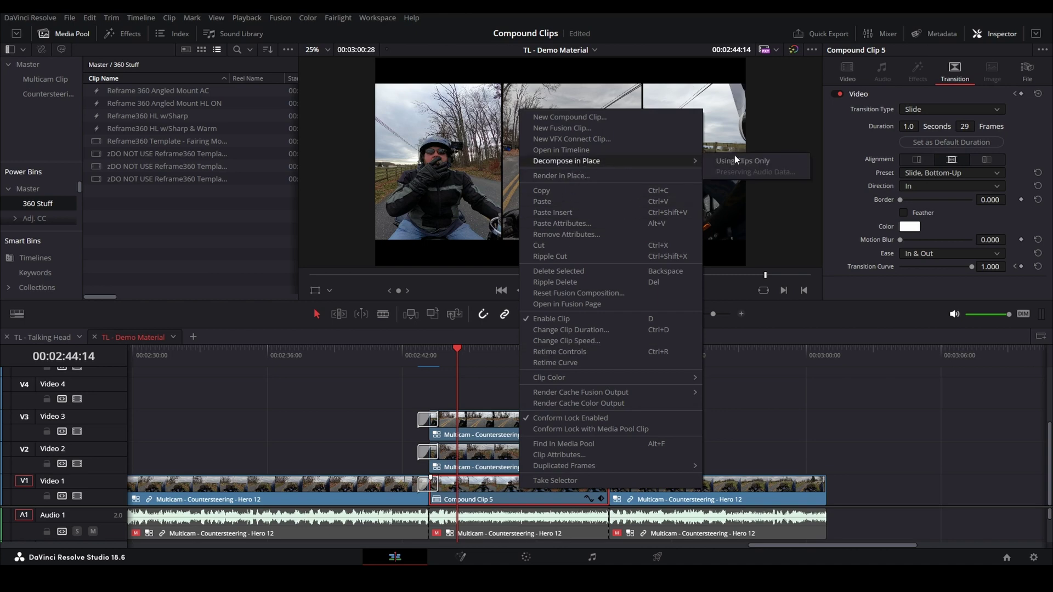
{"action": "left_click", "coordinate": [736, 160]}
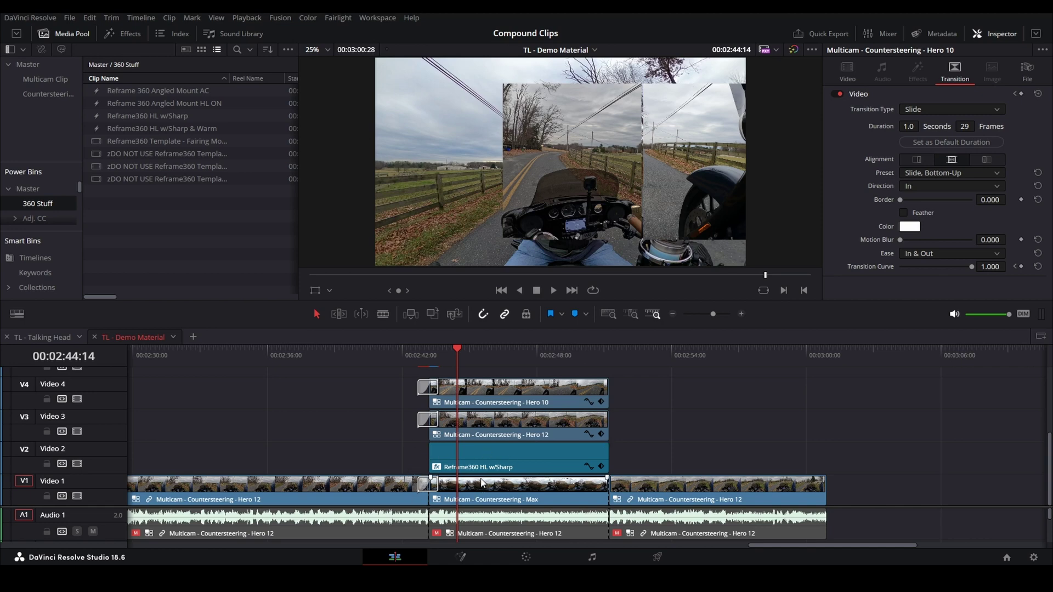
{"action": "key", "text": "ctrl+z"}
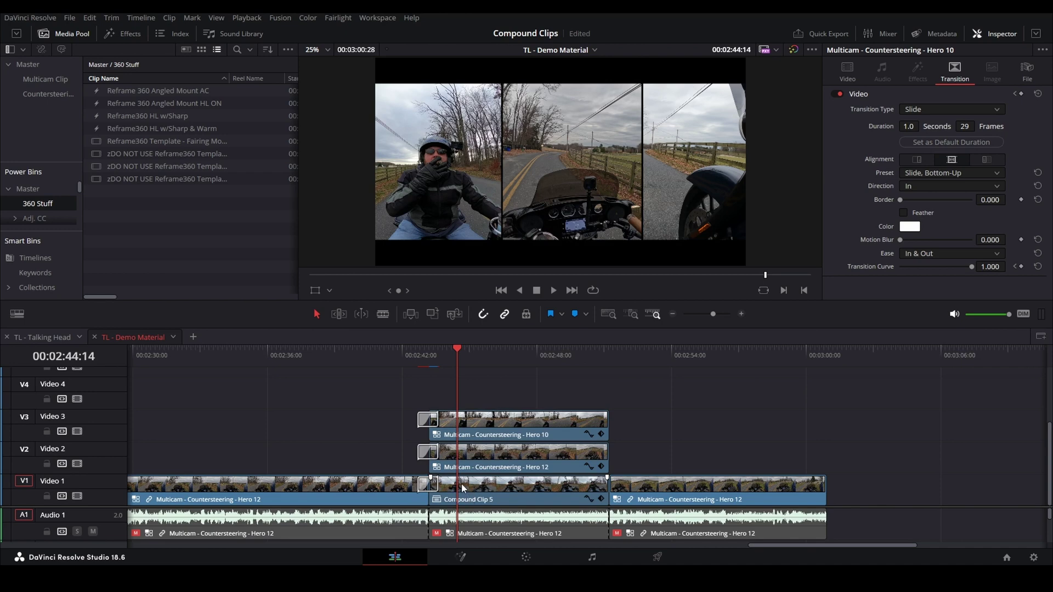
- Open Compound Clip 5, extend both its inner clips for handles, and return to TL - Demo Material
{"action": "right_click", "coordinate": [499, 487]}
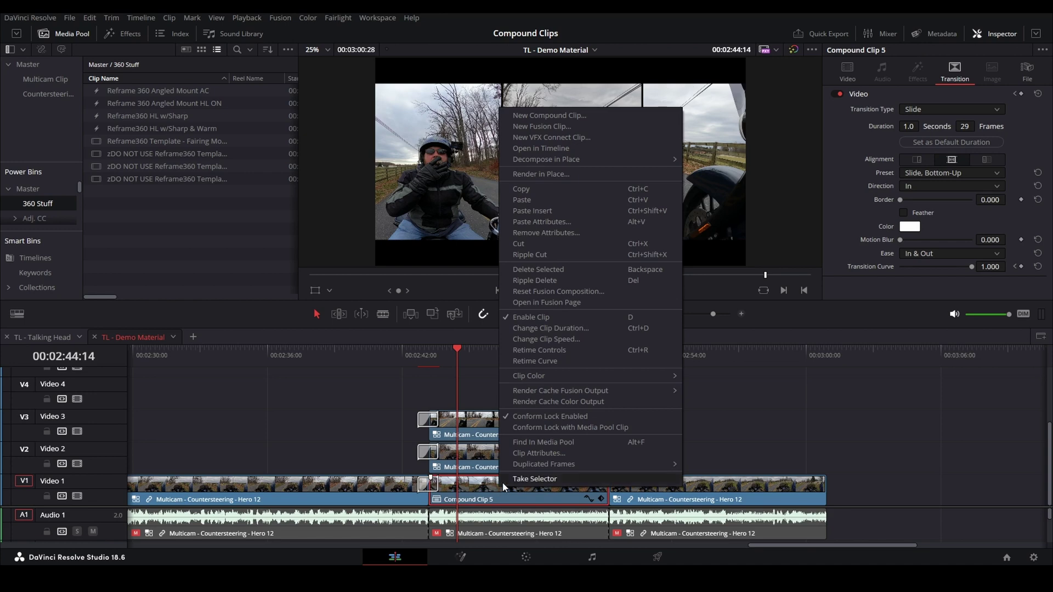
{"action": "left_click", "coordinate": [533, 148]}
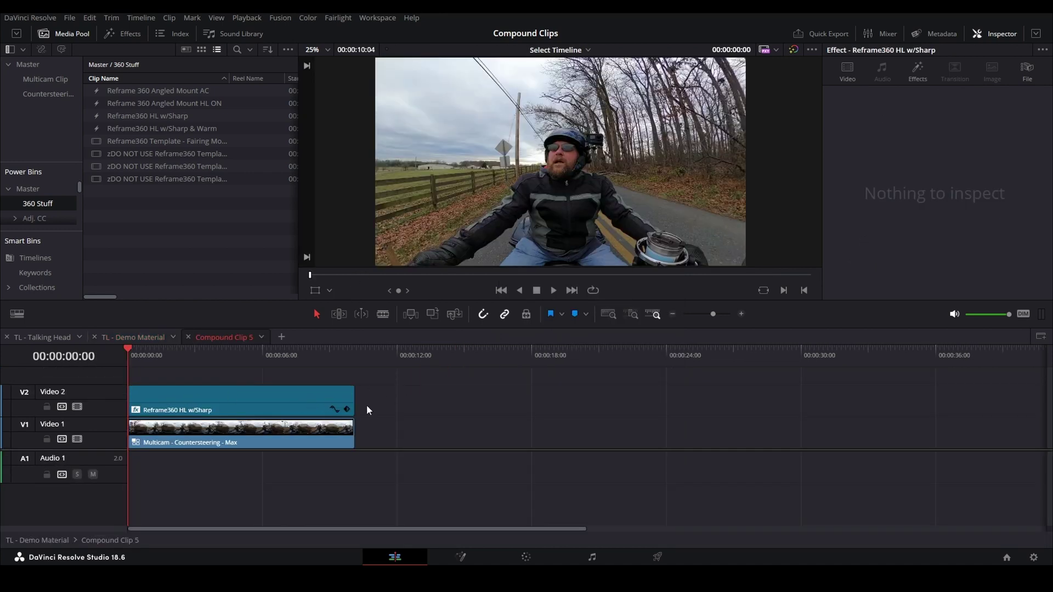
{"action": "left_click_drag", "start_coordinate": [367, 404], "coordinate": [579, 393]}
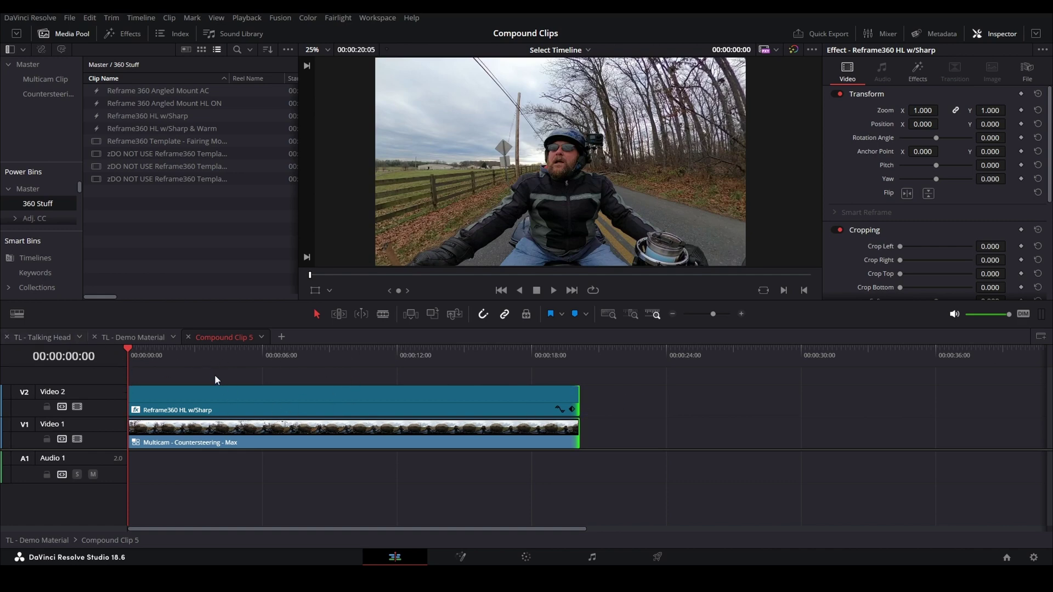
{"action": "left_click", "coordinate": [129, 336]}
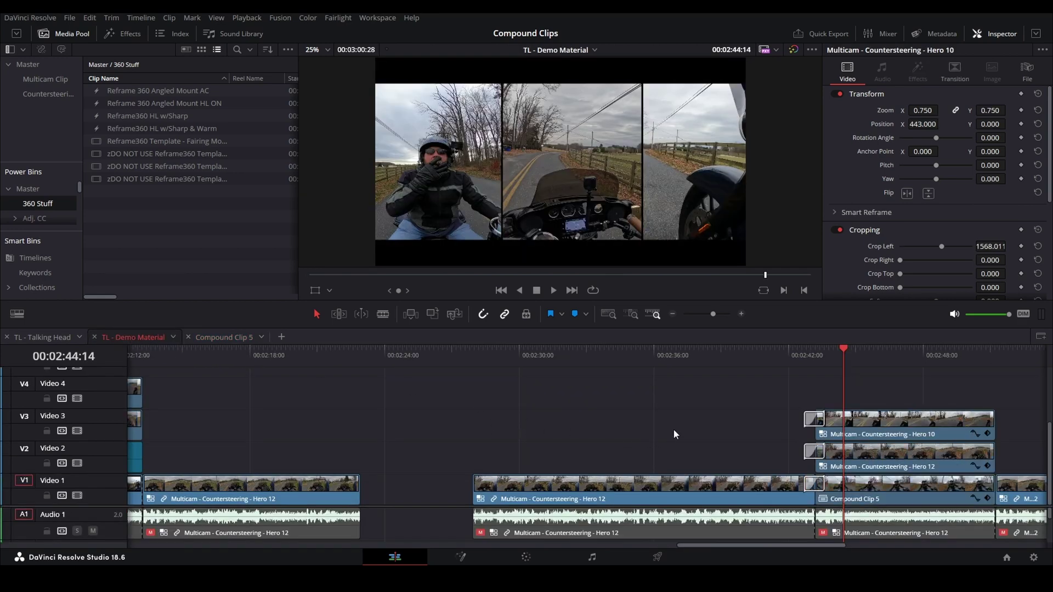
- Push the last Hero 12 clip right to open a gap and test lengthening Compound Clip 5
{"action": "scroll", "coordinate": [674, 434], "scroll_direction": "right", "scroll_amount": 5}
{"action": "left_click", "coordinate": [627, 370]}
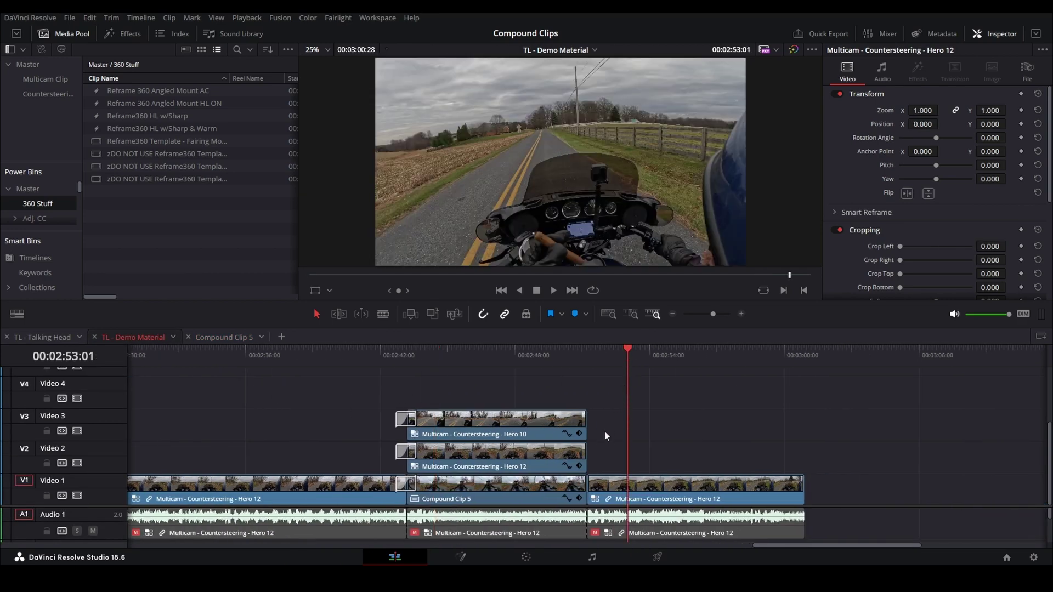
{"action": "left_click_drag", "start_coordinate": [642, 487], "coordinate": [730, 482]}
{"action": "left_click", "coordinate": [562, 495]}
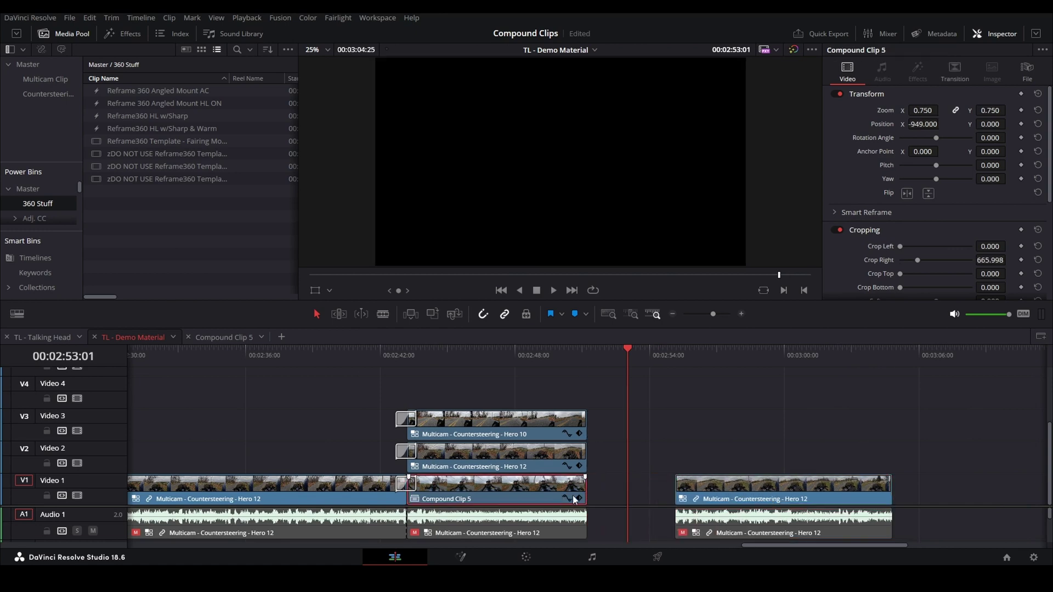
{"action": "mouse_move", "coordinate": [585, 491]}
{"action": "left_mouse_down"}
{"action": "mouse_move", "coordinate": [622, 491]}
{"action": "mouse_move", "coordinate": [586, 496]}
{"action": "left_mouse_up"}
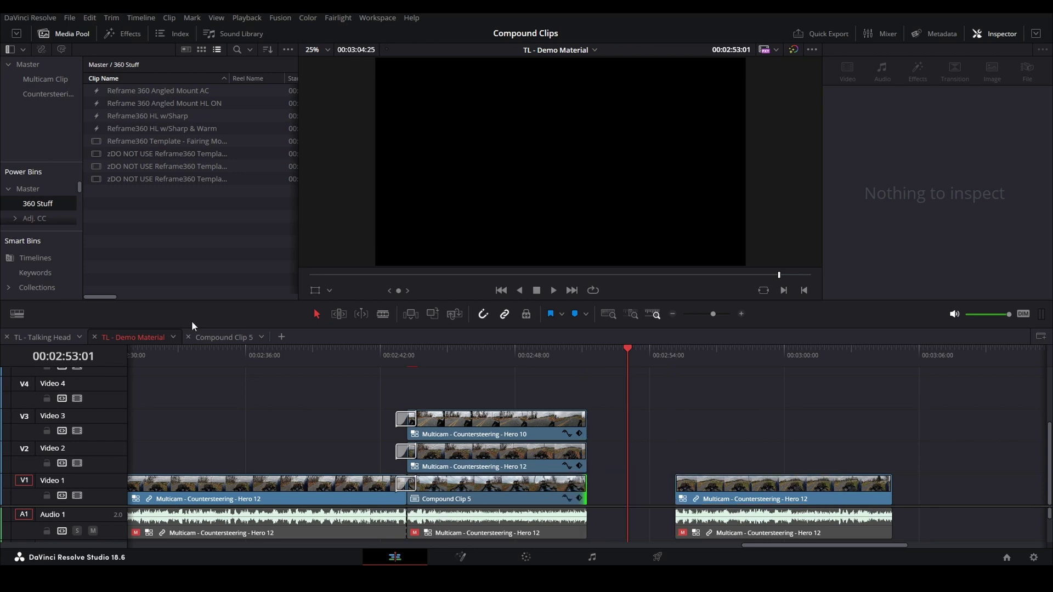
- Shorten both clips inside Compound Clip 5 and check its trimmed end around 00:02:49:12
{"action": "left_click", "coordinate": [210, 338]}
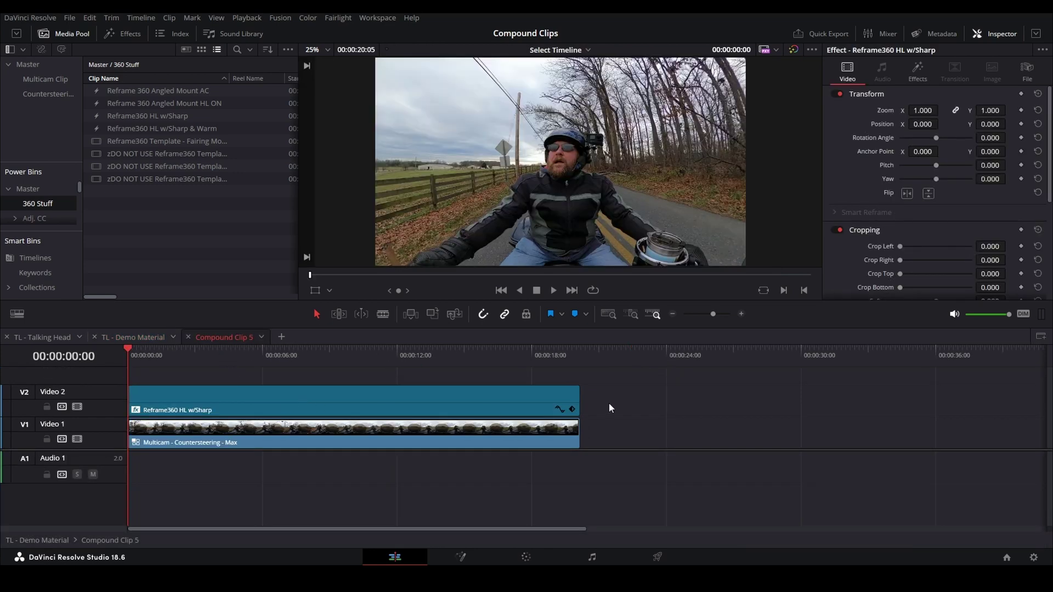
{"action": "left_click_drag", "start_coordinate": [637, 393], "coordinate": [242, 399]}
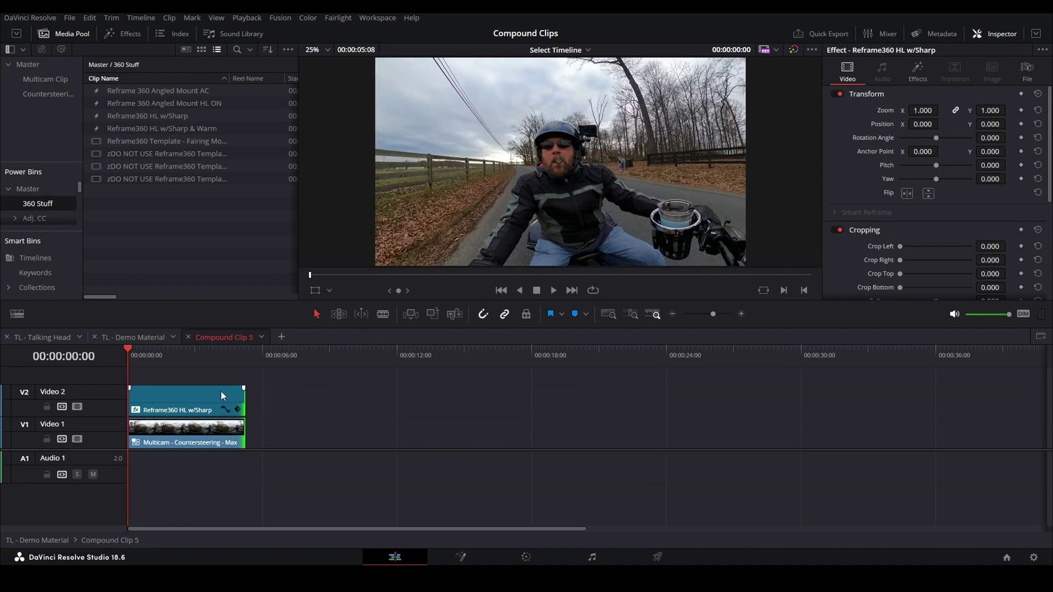
{"action": "left_click", "coordinate": [133, 341]}
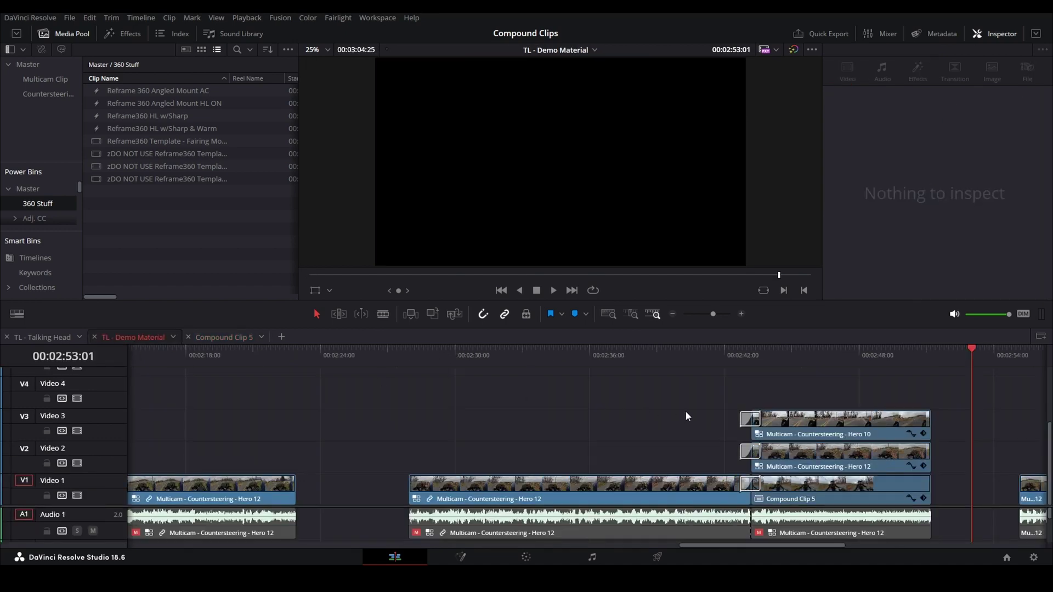
{"action": "scroll", "coordinate": [554, 420], "scroll_direction": "right", "scroll_amount": 5}
{"action": "left_click", "coordinate": [574, 489]}
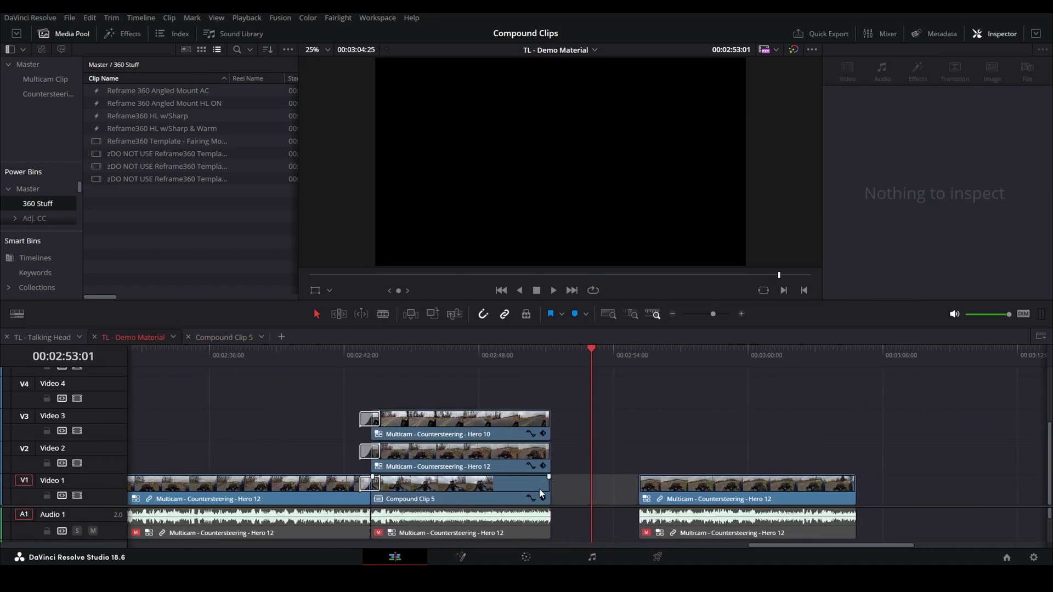
{"action": "left_click", "coordinate": [549, 490]}
{"action": "left_click", "coordinate": [510, 362]}
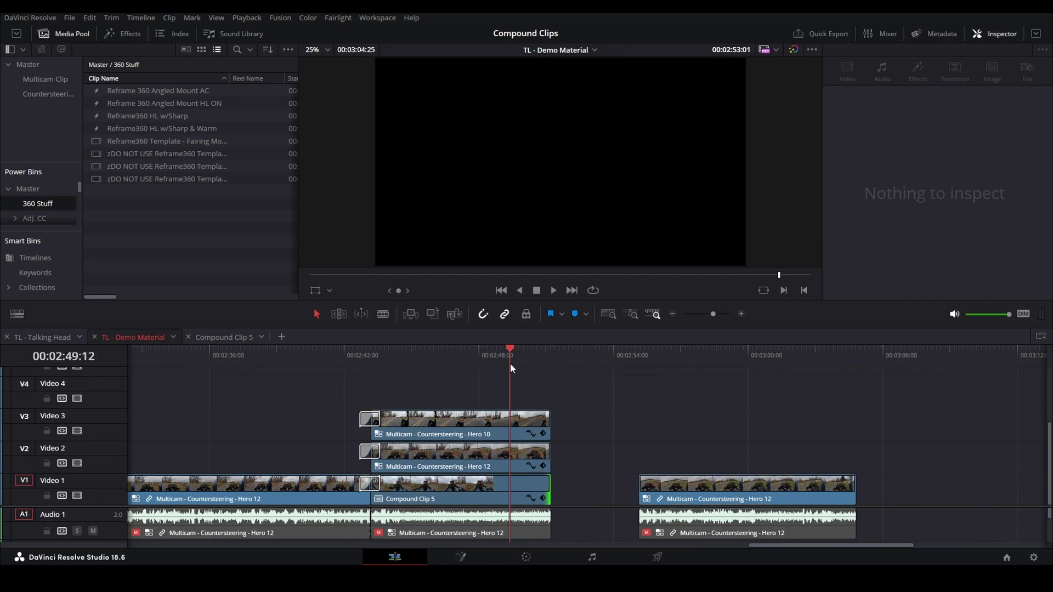
{"action": "left_click_drag", "start_coordinate": [510, 363], "coordinate": [478, 375]}
{"action": "left_click_drag", "start_coordinate": [545, 488], "coordinate": [588, 492]}
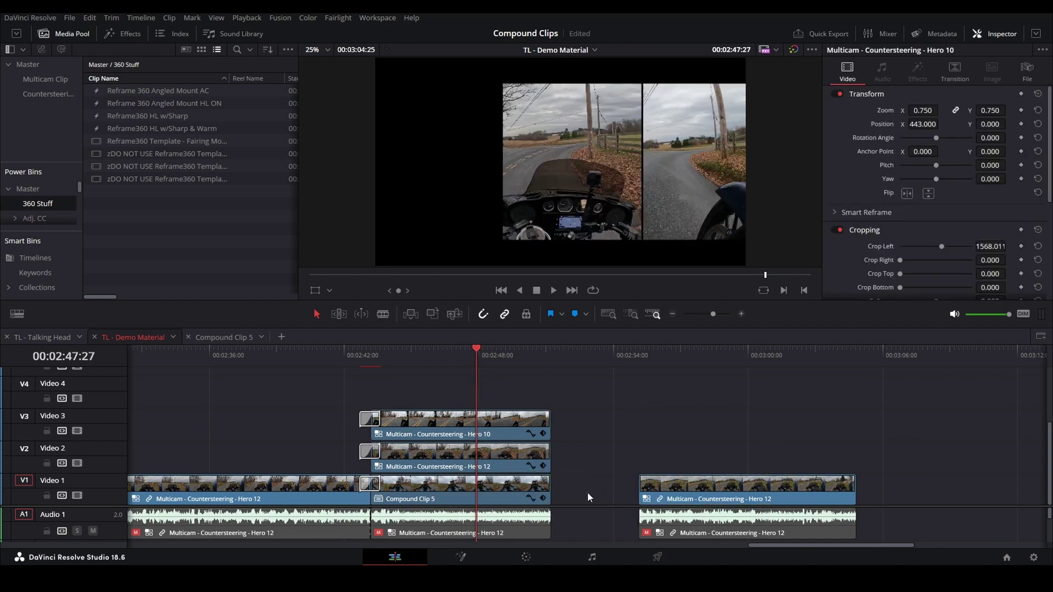
- Delete the gap after Compound Clip 5 so the Hero 12 clip butts against it
{"action": "left_click", "coordinate": [229, 336]}
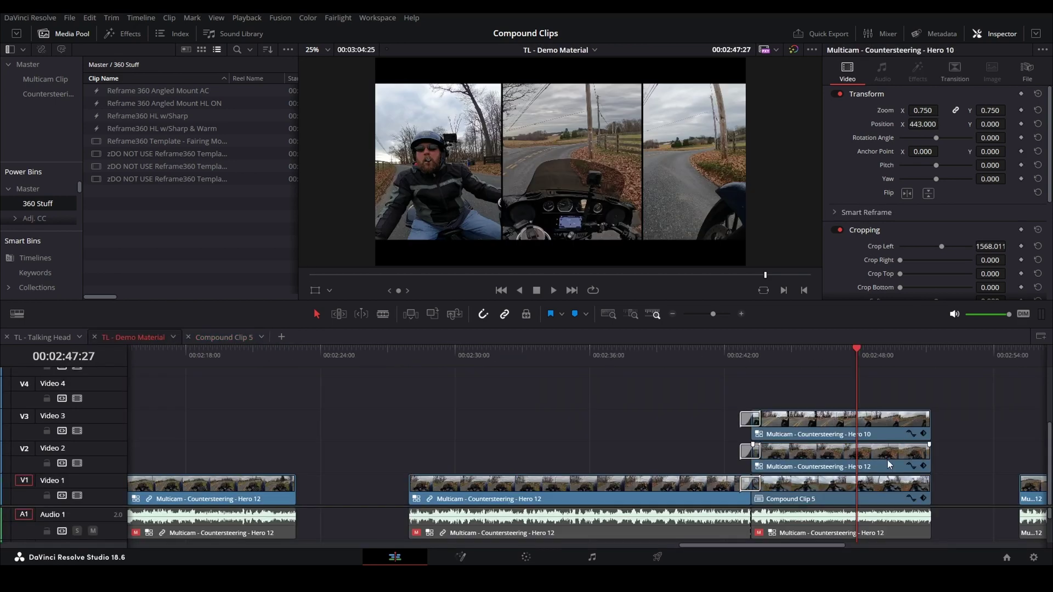
{"action": "scroll", "coordinate": [583, 495], "scroll_direction": "right", "scroll_amount": 5}
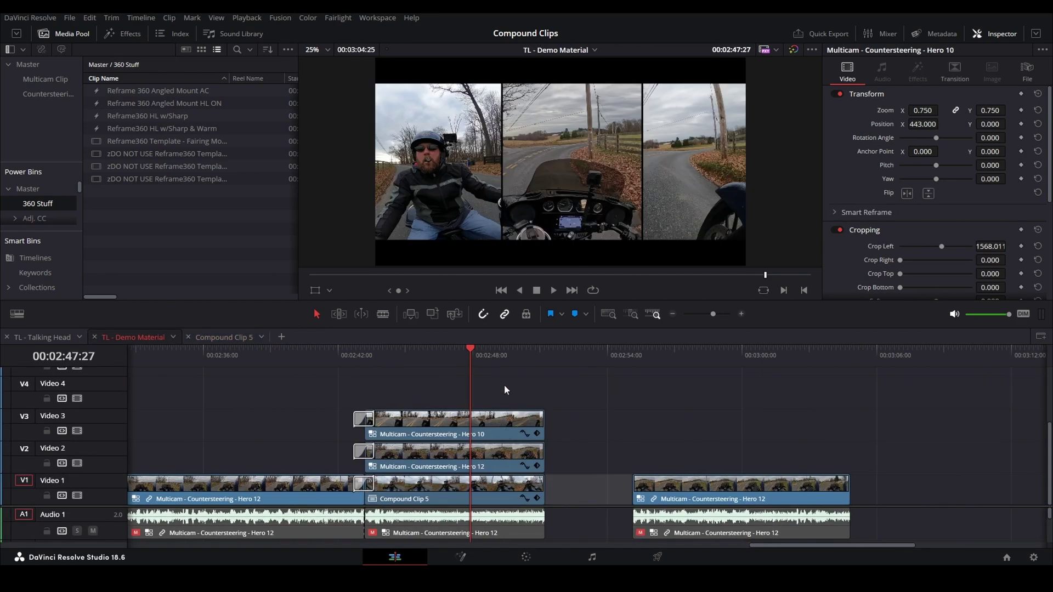
{"action": "mouse_move", "coordinate": [505, 384]}
{"action": "left_mouse_down"}
{"action": "mouse_move", "coordinate": [496, 366]}
{"action": "mouse_move", "coordinate": [523, 378]}
{"action": "left_mouse_up"}
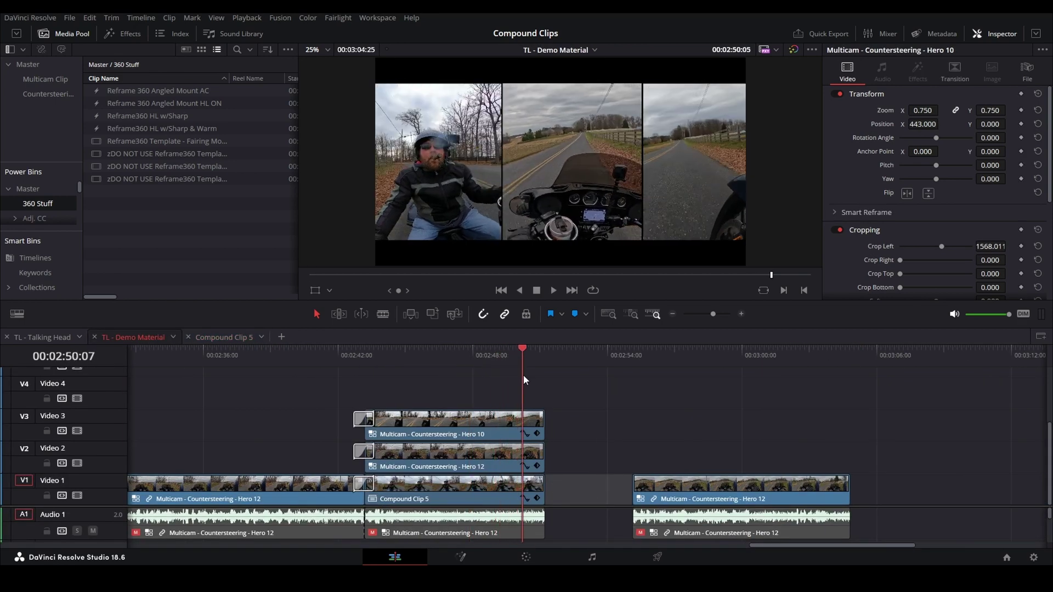
{"action": "left_click", "coordinate": [597, 492]}
{"action": "key", "text": "BackSpace"}
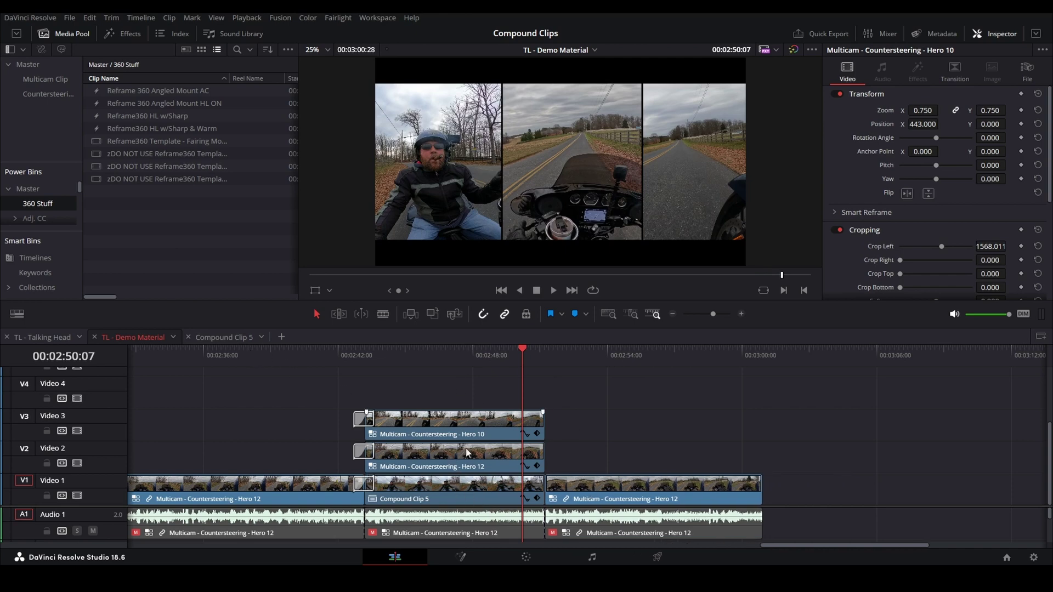
{"action": "scroll", "coordinate": [354, 412], "scroll_direction": "down", "scroll_amount": 3}
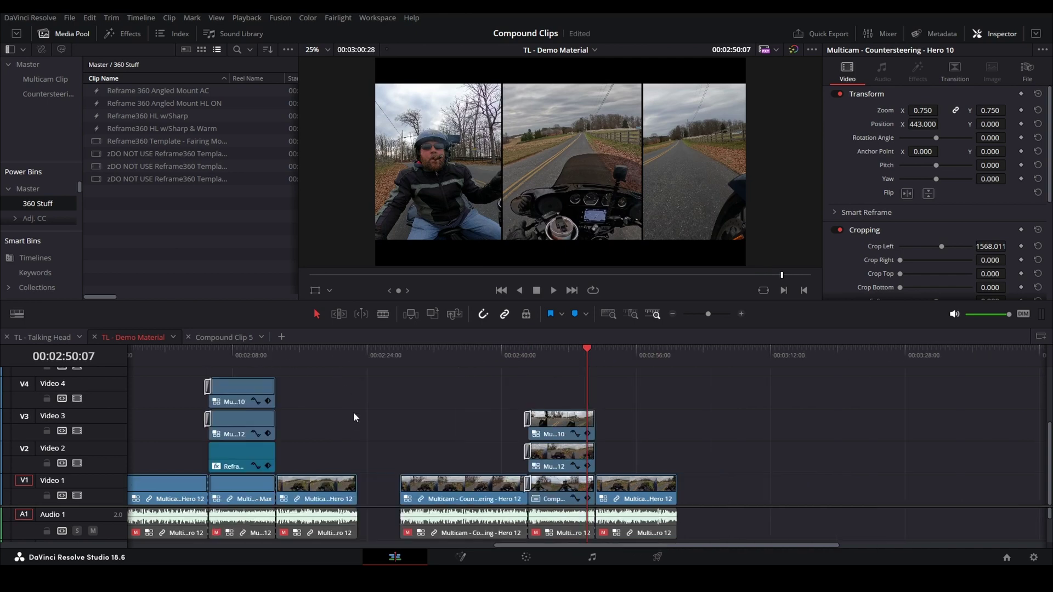
- Combine all clips of the multi-angle scene into a new Compound Clip 1
{"action": "left_click_drag", "start_coordinate": [529, 485], "coordinate": [660, 532]}
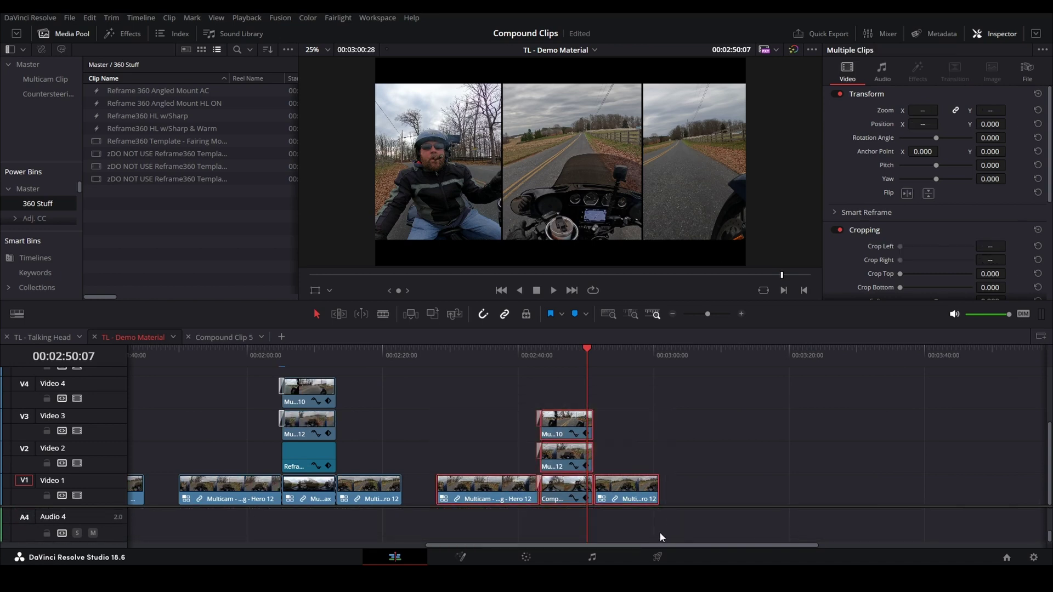
{"action": "right_click", "coordinate": [468, 490]}
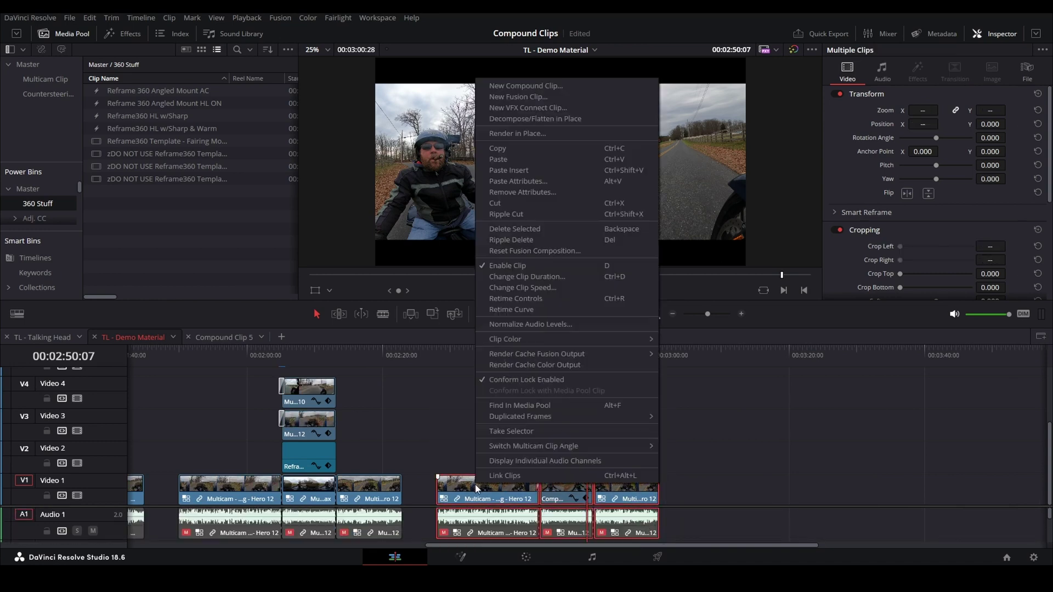
{"action": "left_click", "coordinate": [531, 87]}
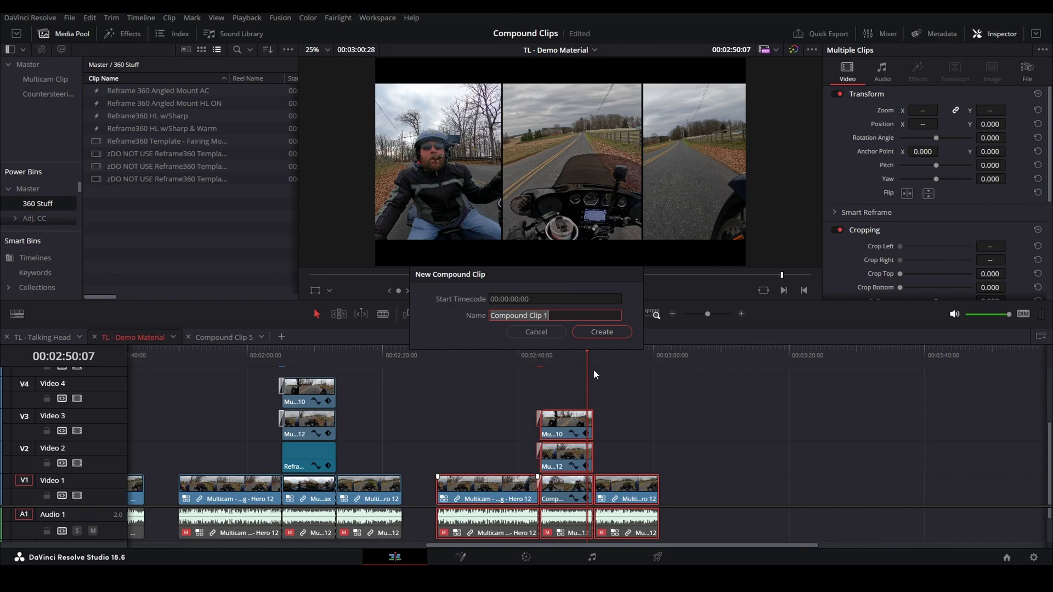
{"action": "left_click", "coordinate": [605, 331]}
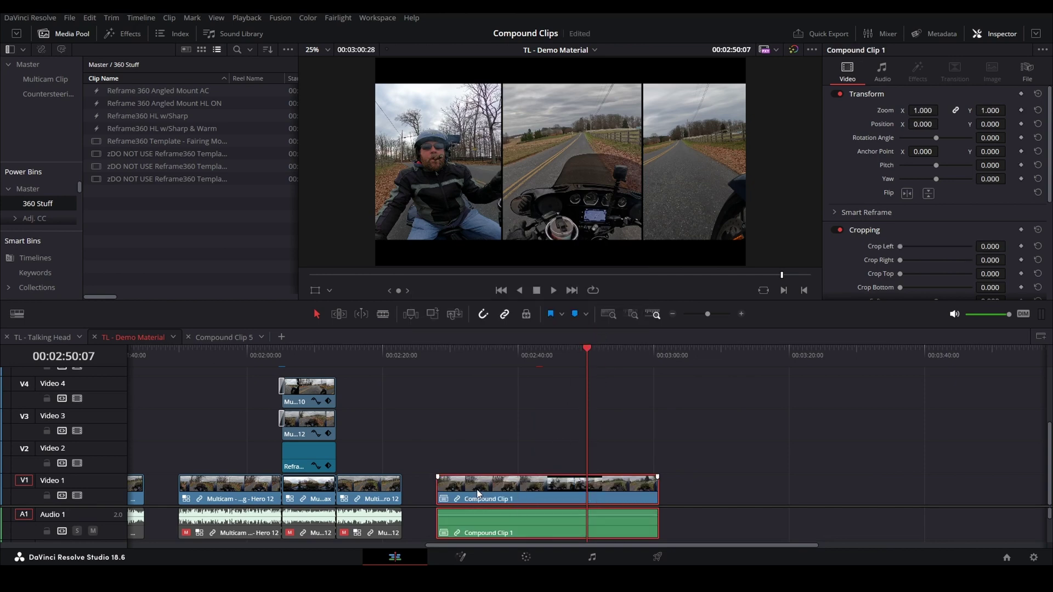
- Place a duplicate of Compound Clip 1 further right on Video 1, near 03:21
{"action": "left_click_drag", "start_coordinate": [474, 500], "coordinate": [773, 501]}
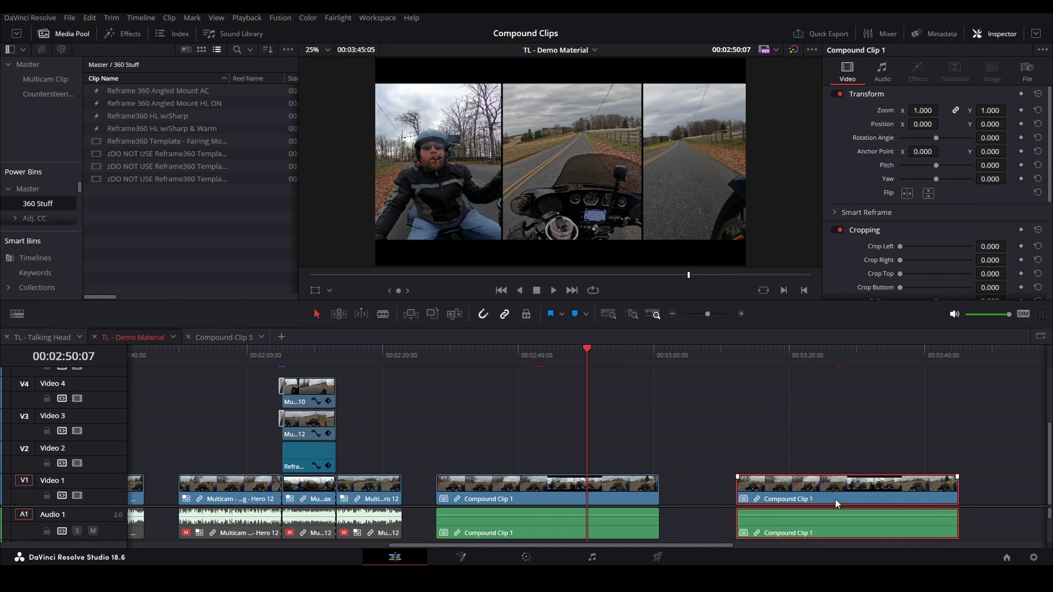
{"action": "scroll", "coordinate": [646, 424], "scroll_direction": "right", "scroll_amount": 5}
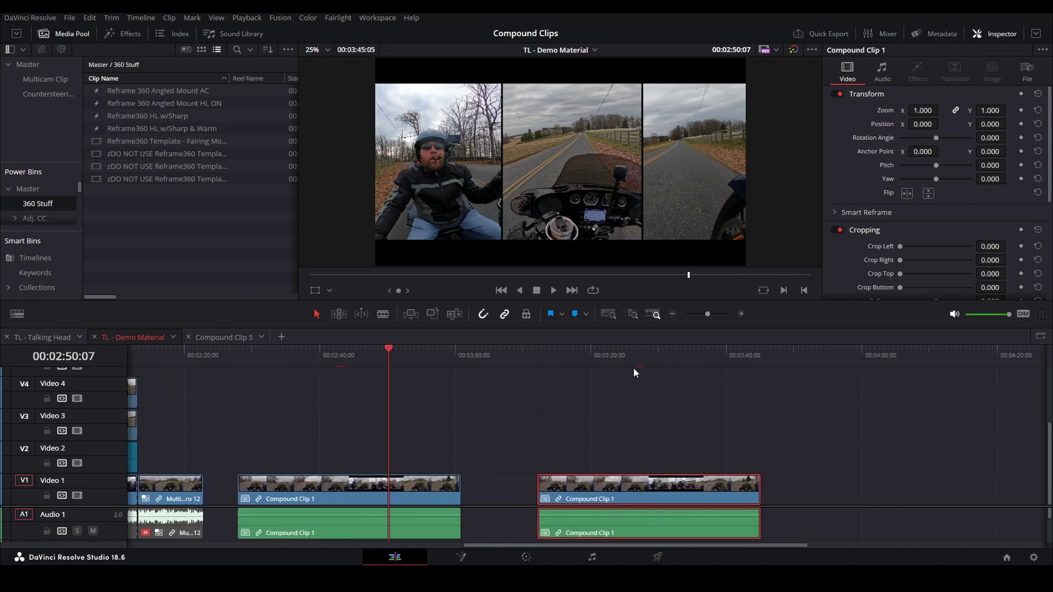
{"action": "left_click_drag", "start_coordinate": [628, 359], "coordinate": [633, 357]}
{"action": "key", "text": "ctrl+equal"}
{"action": "key", "text": "ctrl+equal"}
{"action": "key", "text": "ctrl+equal"}
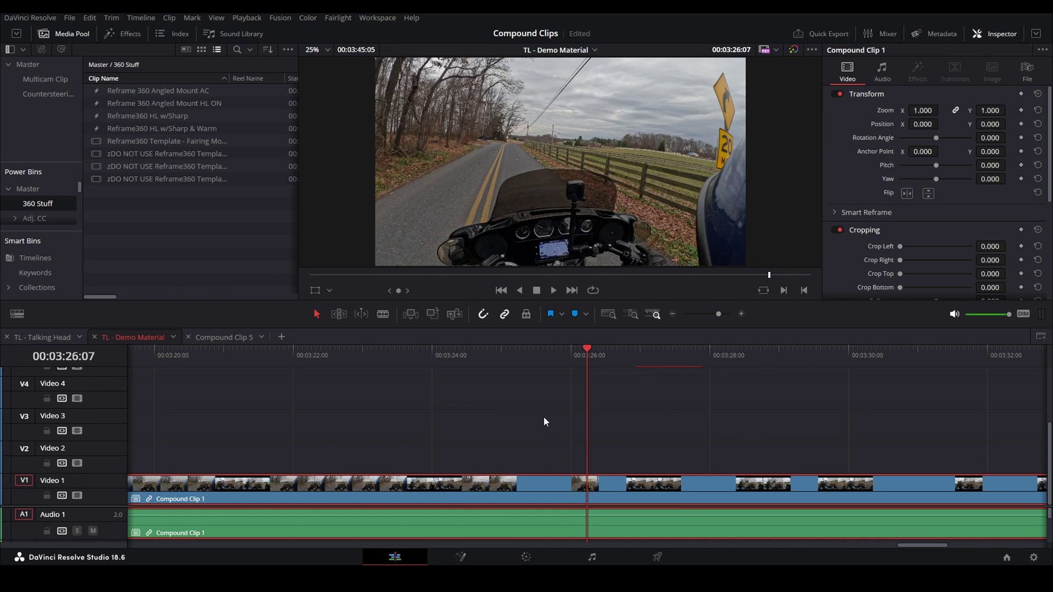
{"action": "key", "text": "ctrl+minus"}
{"action": "key", "text": "ctrl+minus"}
{"action": "key", "text": "ctrl+minus"}
{"action": "key", "text": "ctrl+minus"}
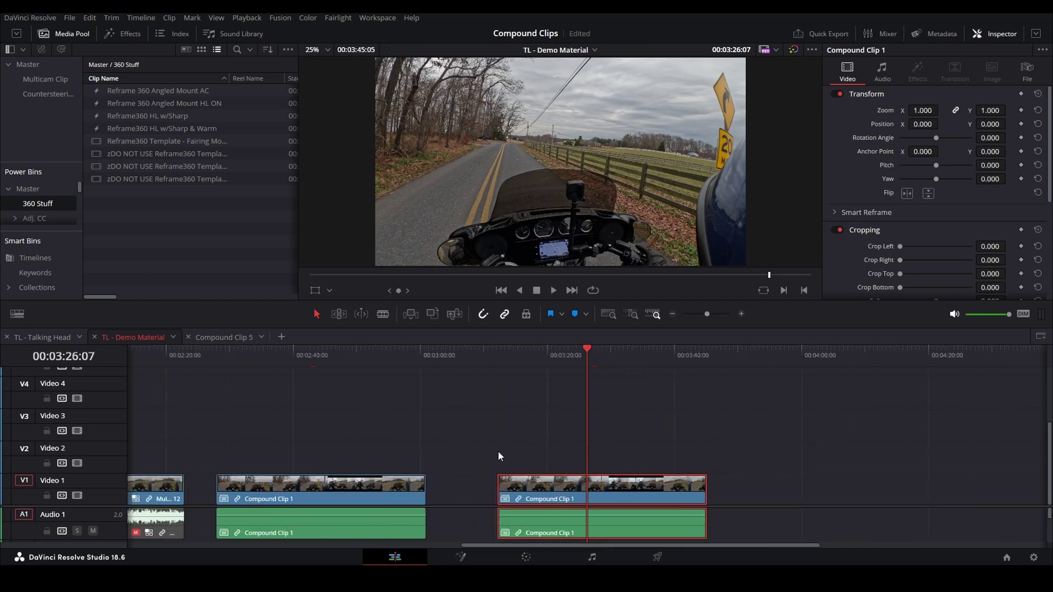